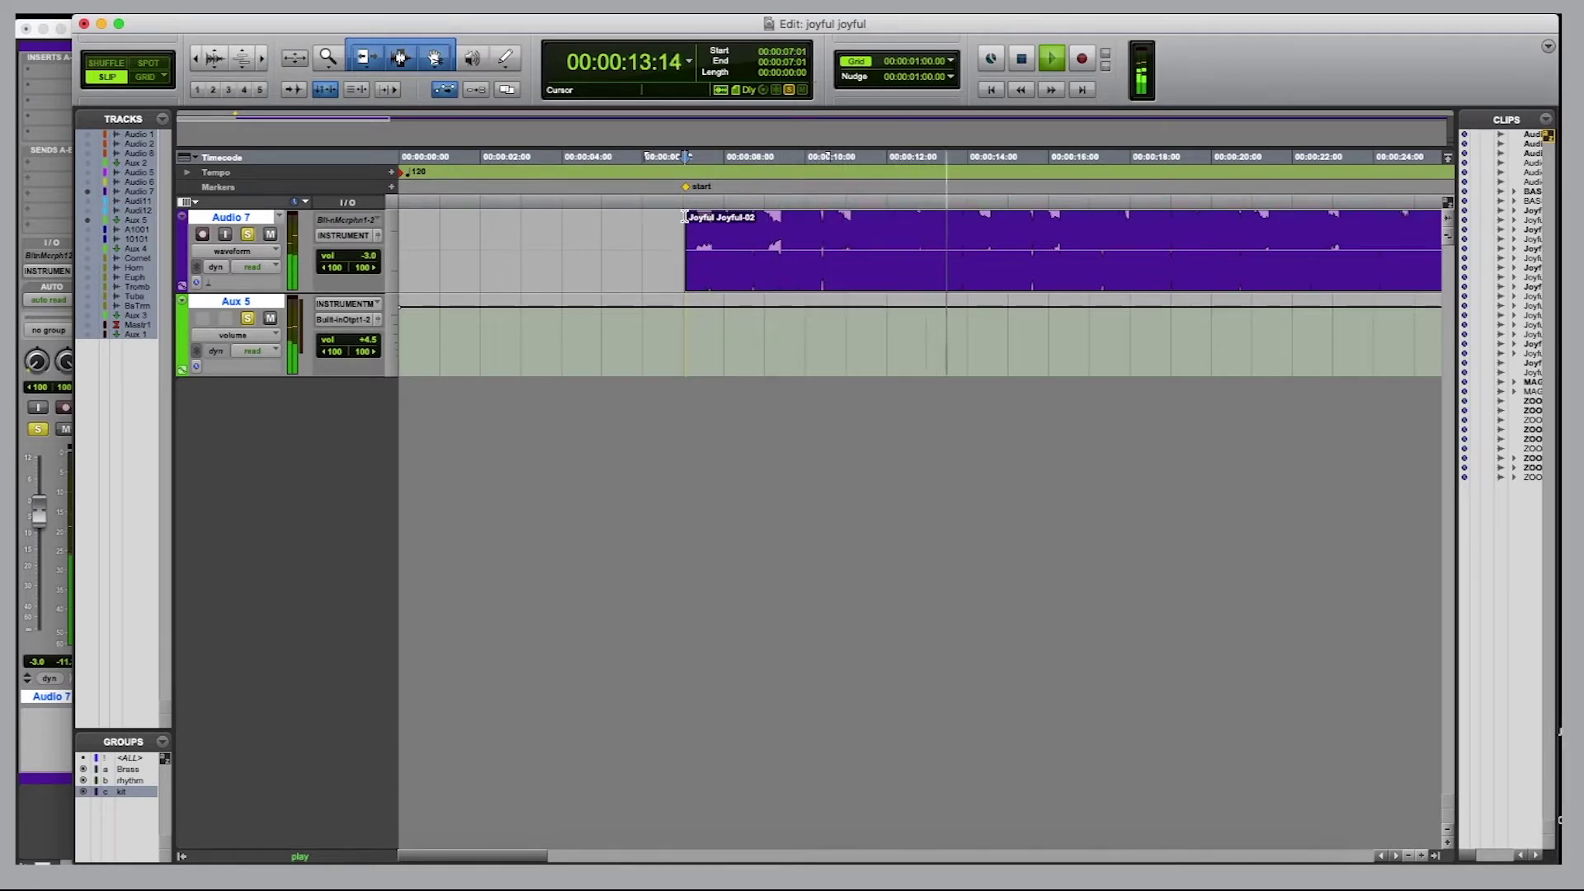
Step: Extend the start of the Audio 7 clip back to 00:00:00:00 to restore its count-in, and play it from the beginning
{"action": "key", "text": "space"}
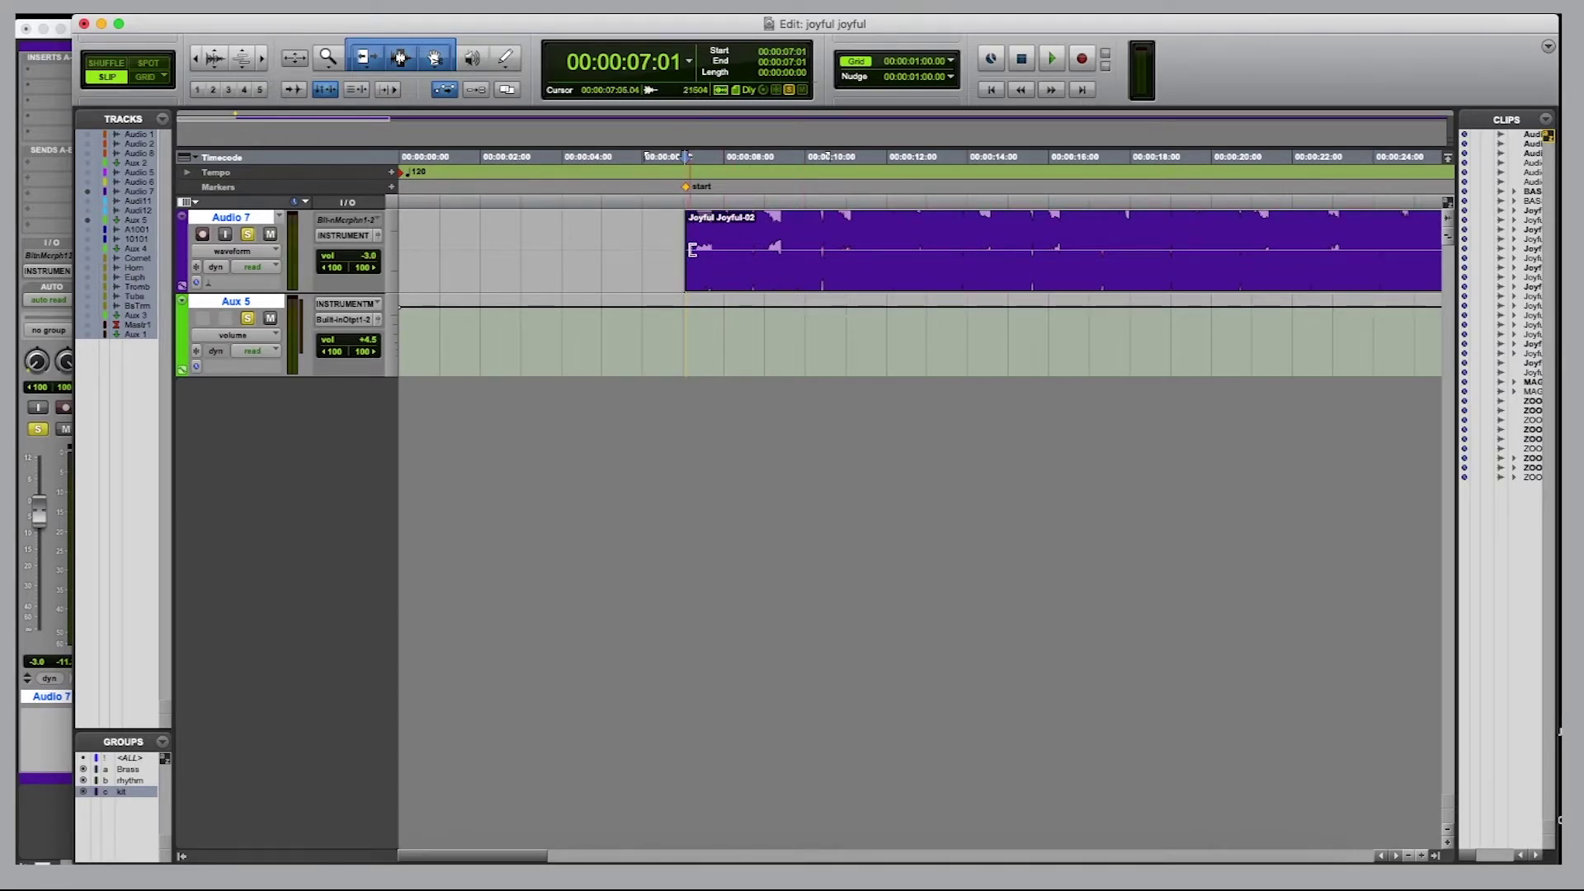
{"action": "left_click_drag", "start_coordinate": [689, 247], "coordinate": [399, 241]}
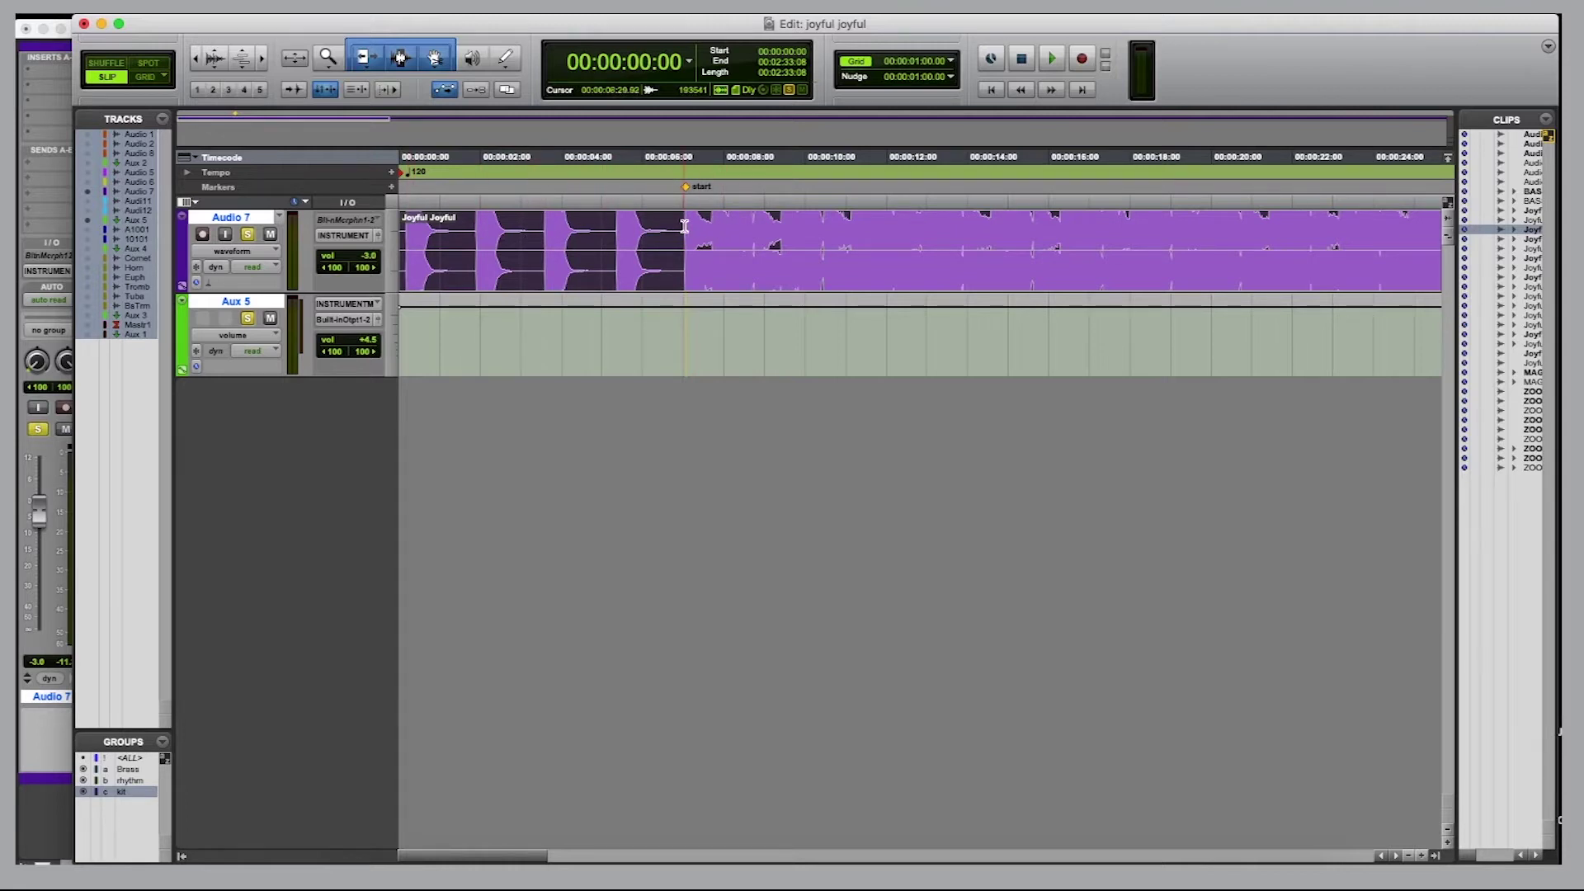
{"action": "left_click", "coordinate": [405, 204]}
{"action": "key", "text": "space"}
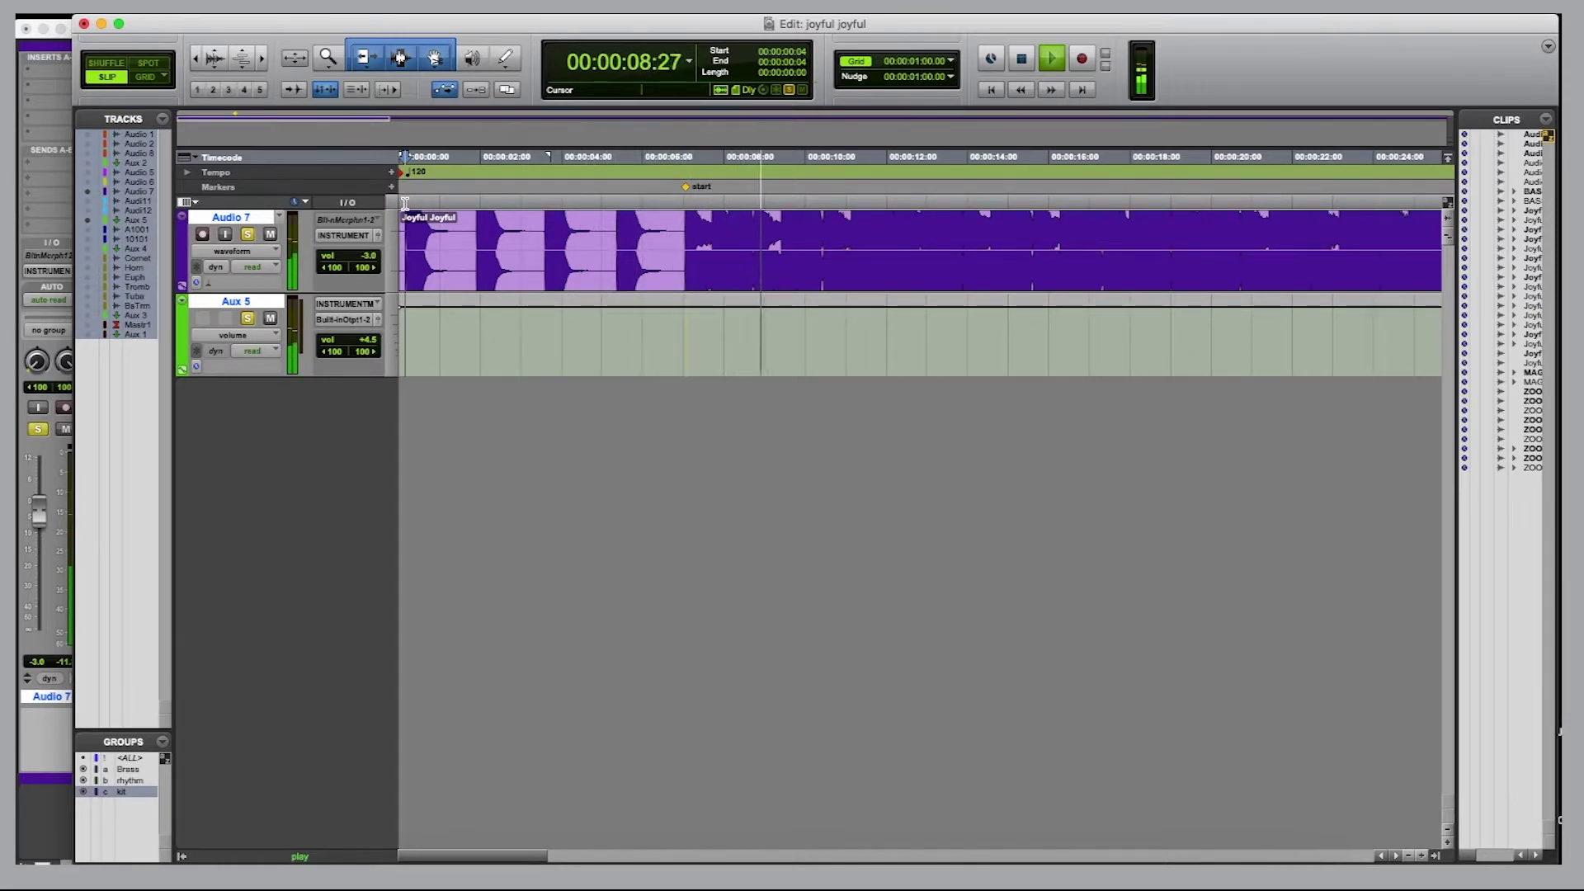
{"action": "key", "text": "space"}
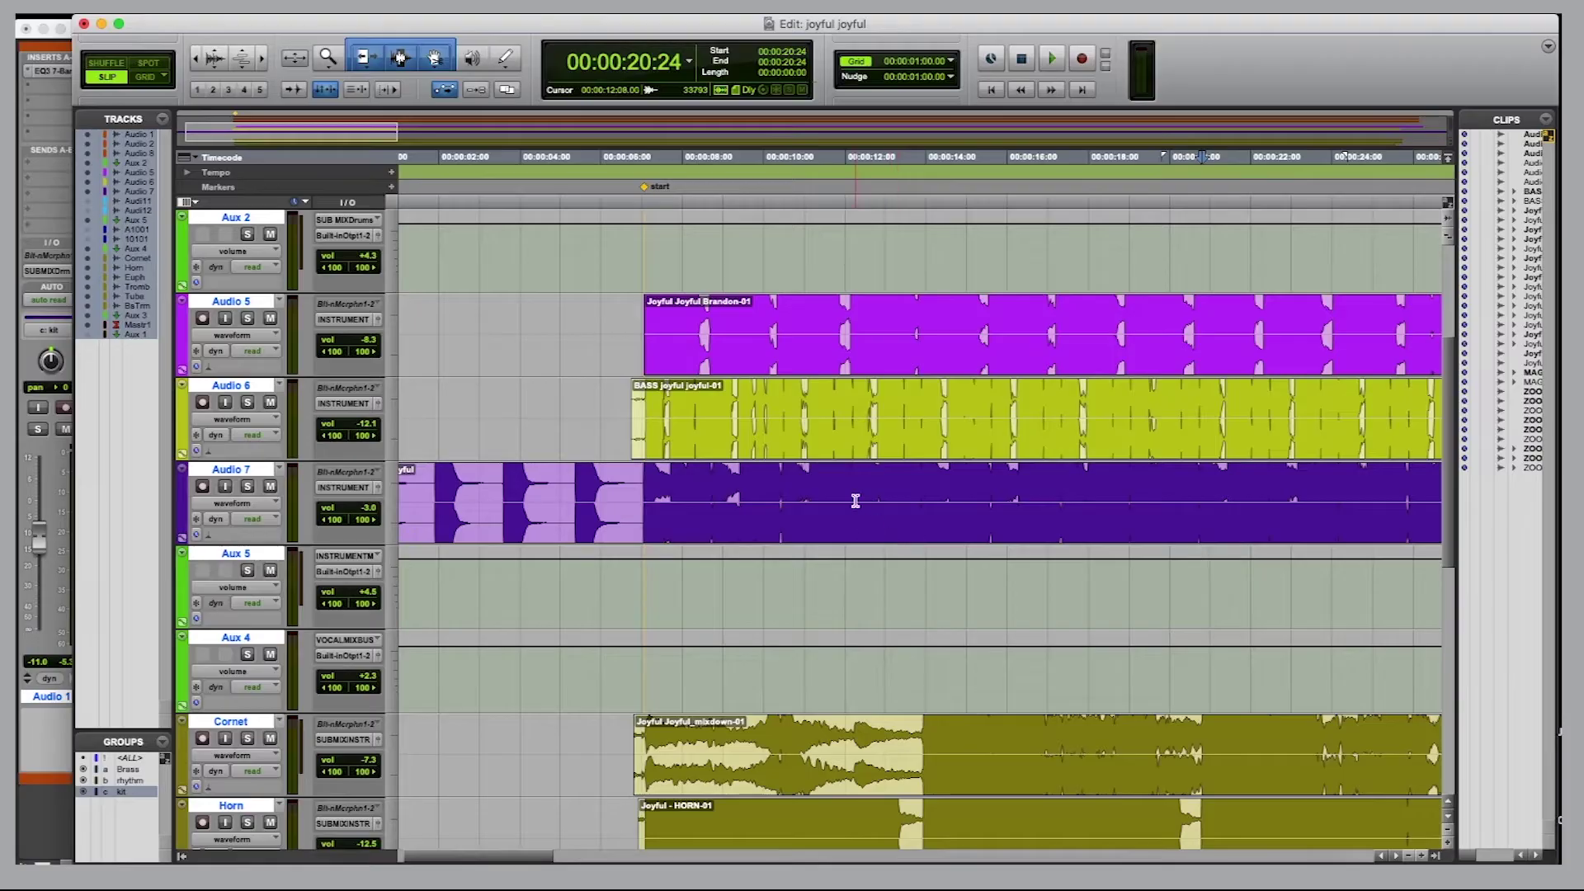
Step: Examine the clips on all tracks, from the drums, instruments and brass down to the master track
{"action": "scroll", "coordinate": [820, 425], "scroll_direction": "right", "scroll_amount": 3}
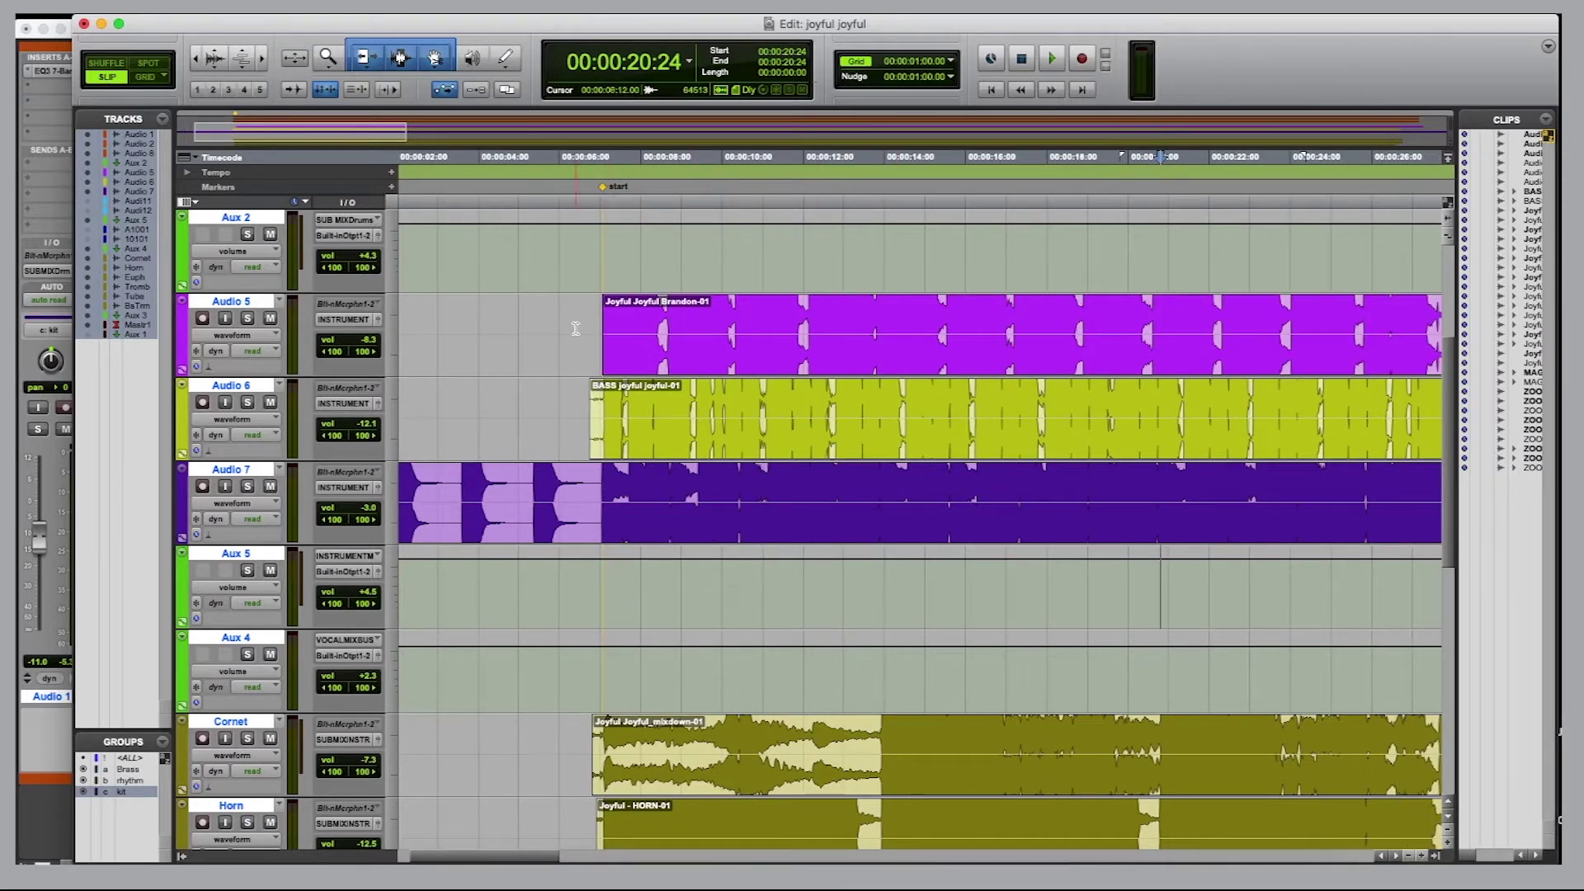
{"action": "scroll", "coordinate": [678, 334], "scroll_direction": "up", "scroll_amount": 3}
{"action": "scroll", "coordinate": [679, 333], "scroll_direction": "right", "scroll_amount": 2}
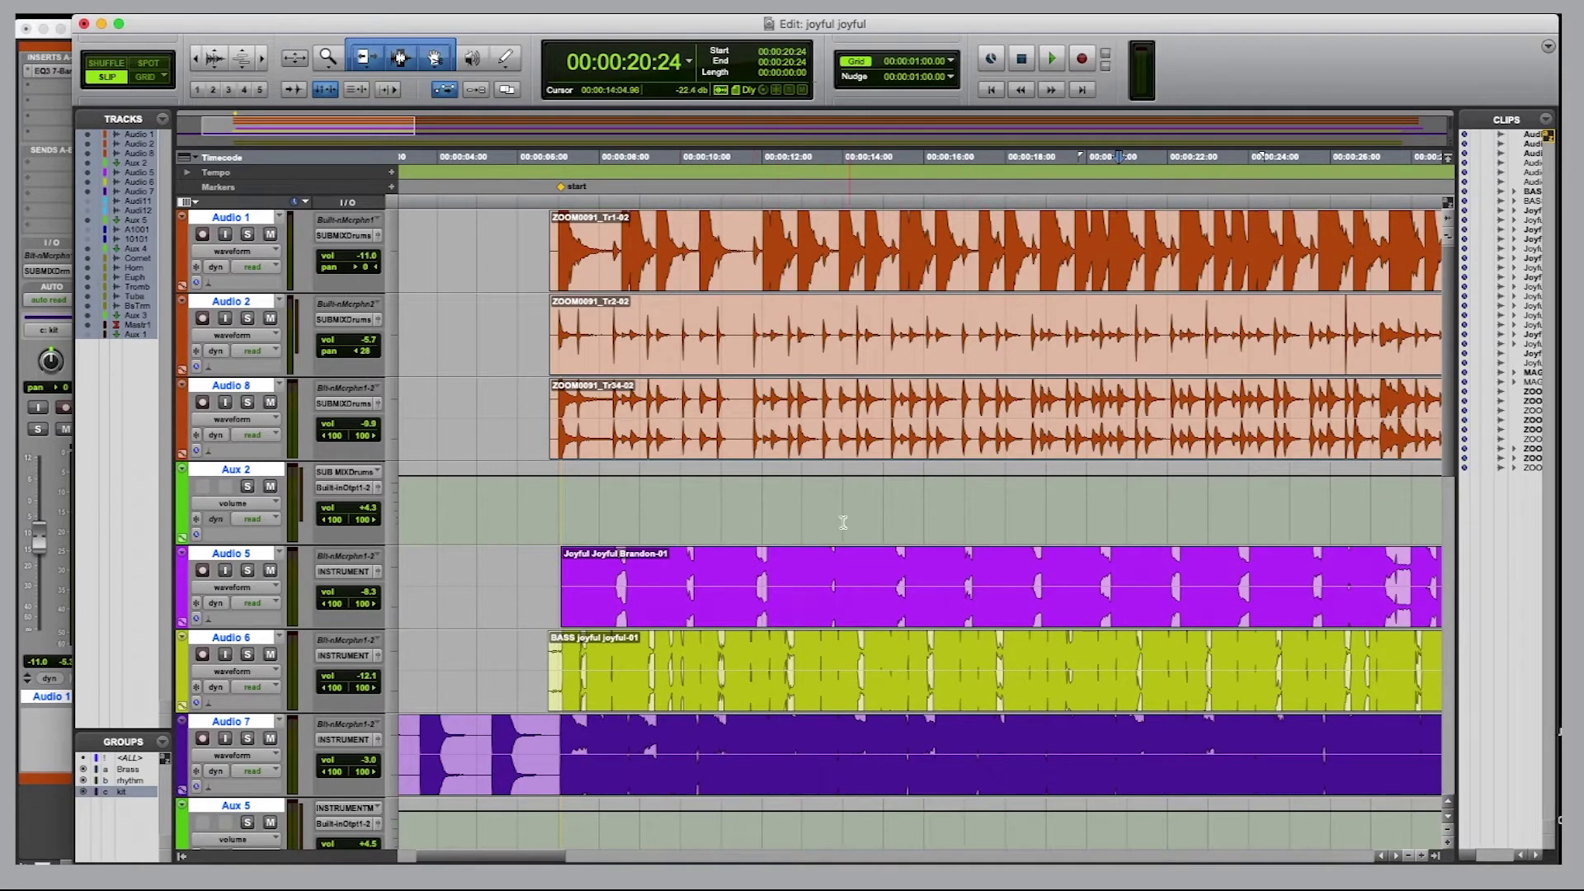
{"action": "scroll", "coordinate": [829, 532], "scroll_direction": "down", "scroll_amount": 6}
{"action": "scroll", "coordinate": [750, 404], "scroll_direction": "down", "scroll_amount": 2}
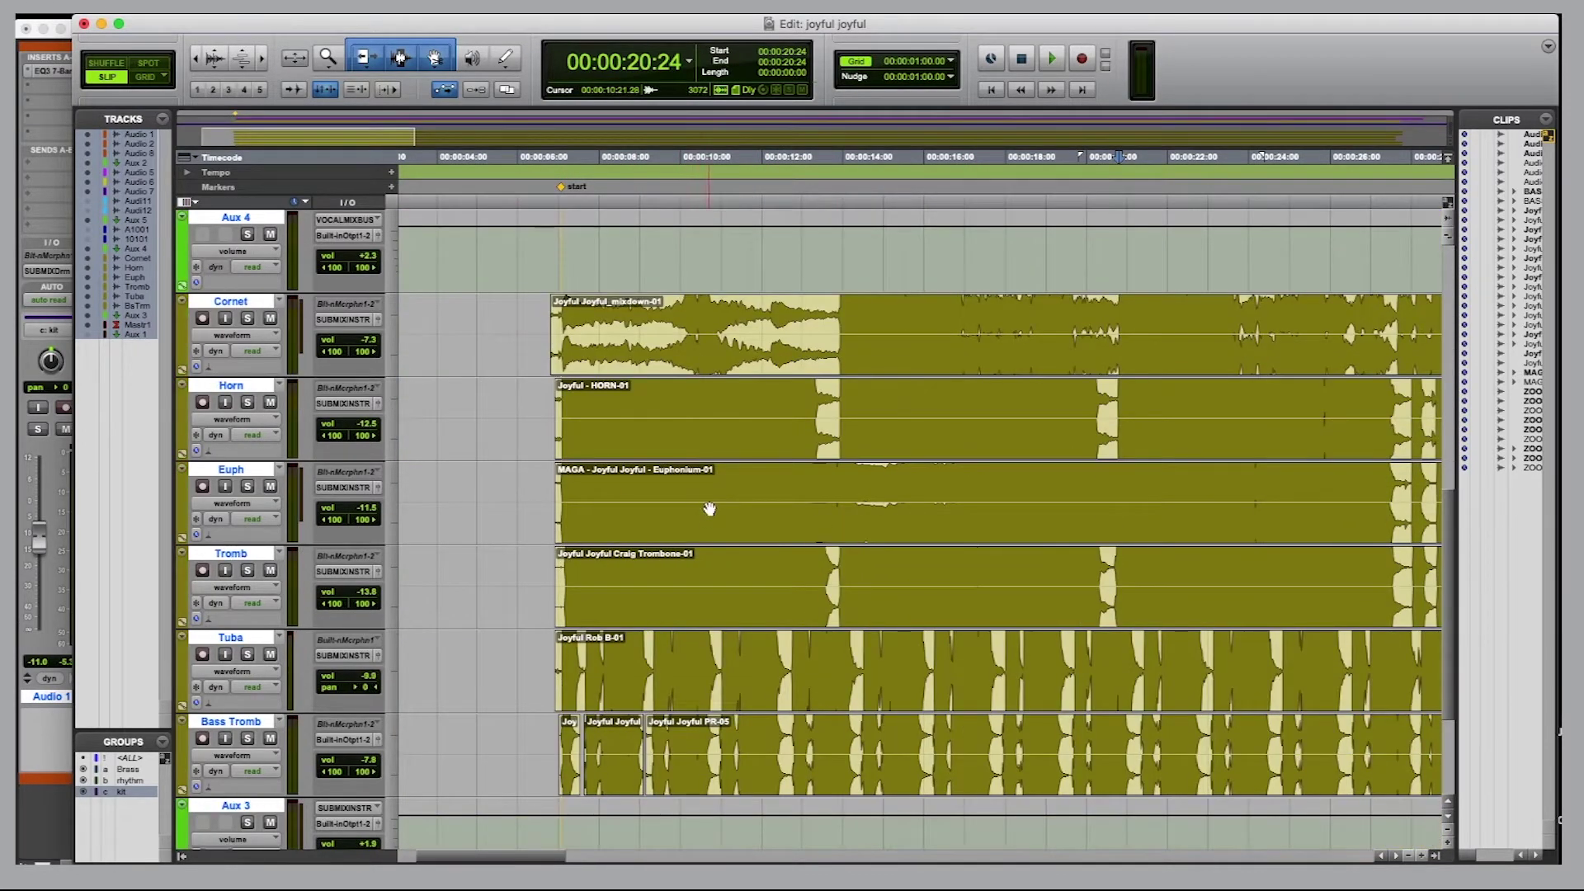
{"action": "scroll", "coordinate": [709, 509], "scroll_direction": "down", "scroll_amount": 2}
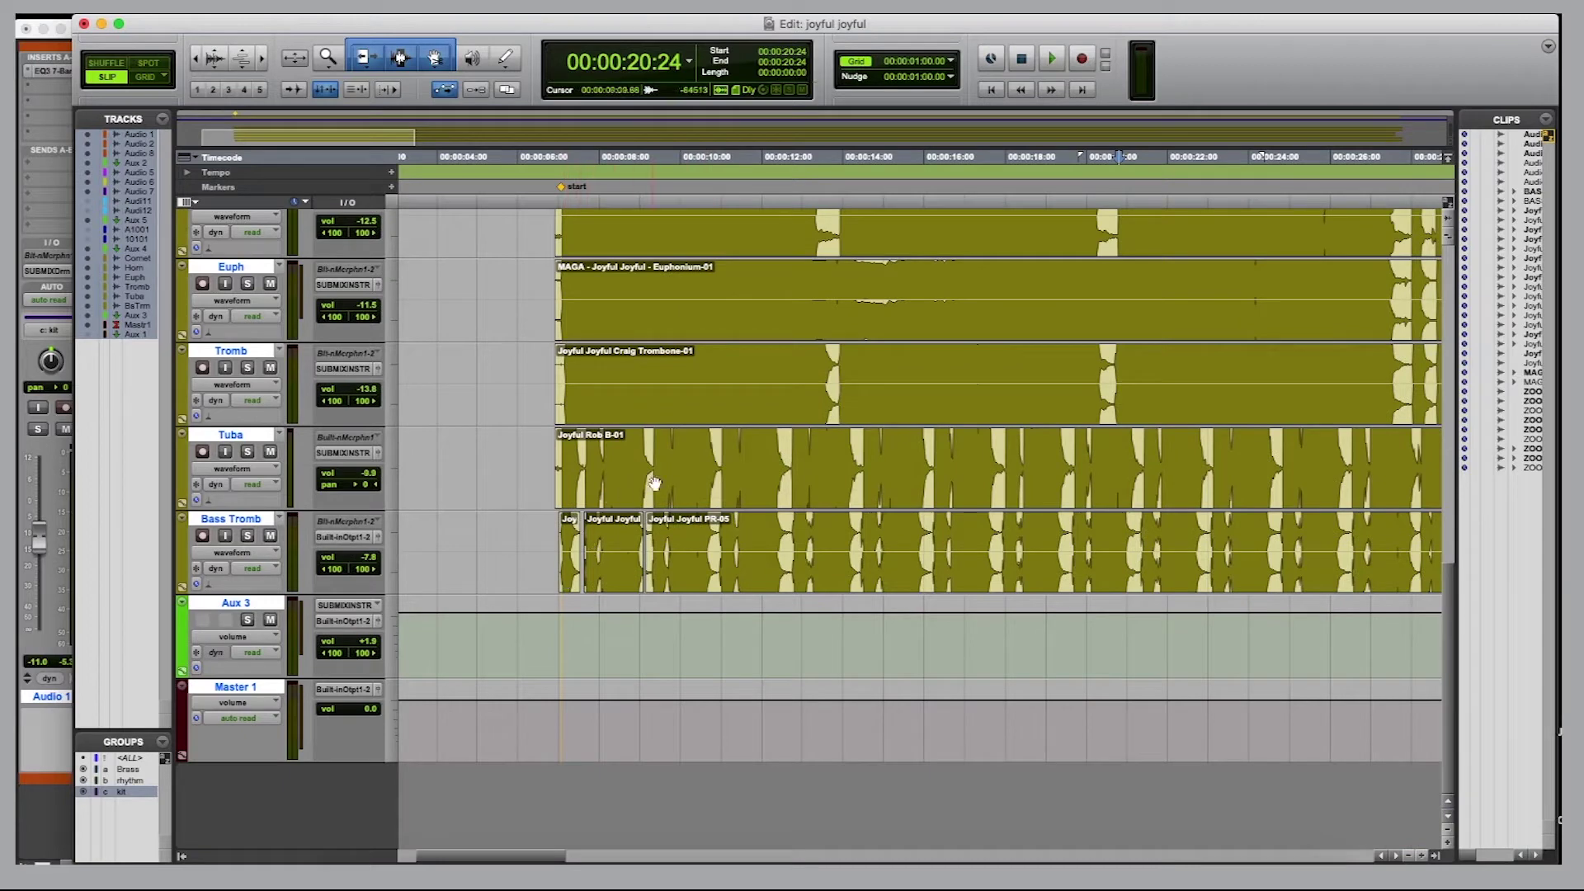
{"action": "scroll", "coordinate": [693, 474], "scroll_direction": "up", "scroll_amount": 1}
{"action": "scroll", "coordinate": [710, 444], "scroll_direction": "up", "scroll_amount": 2}
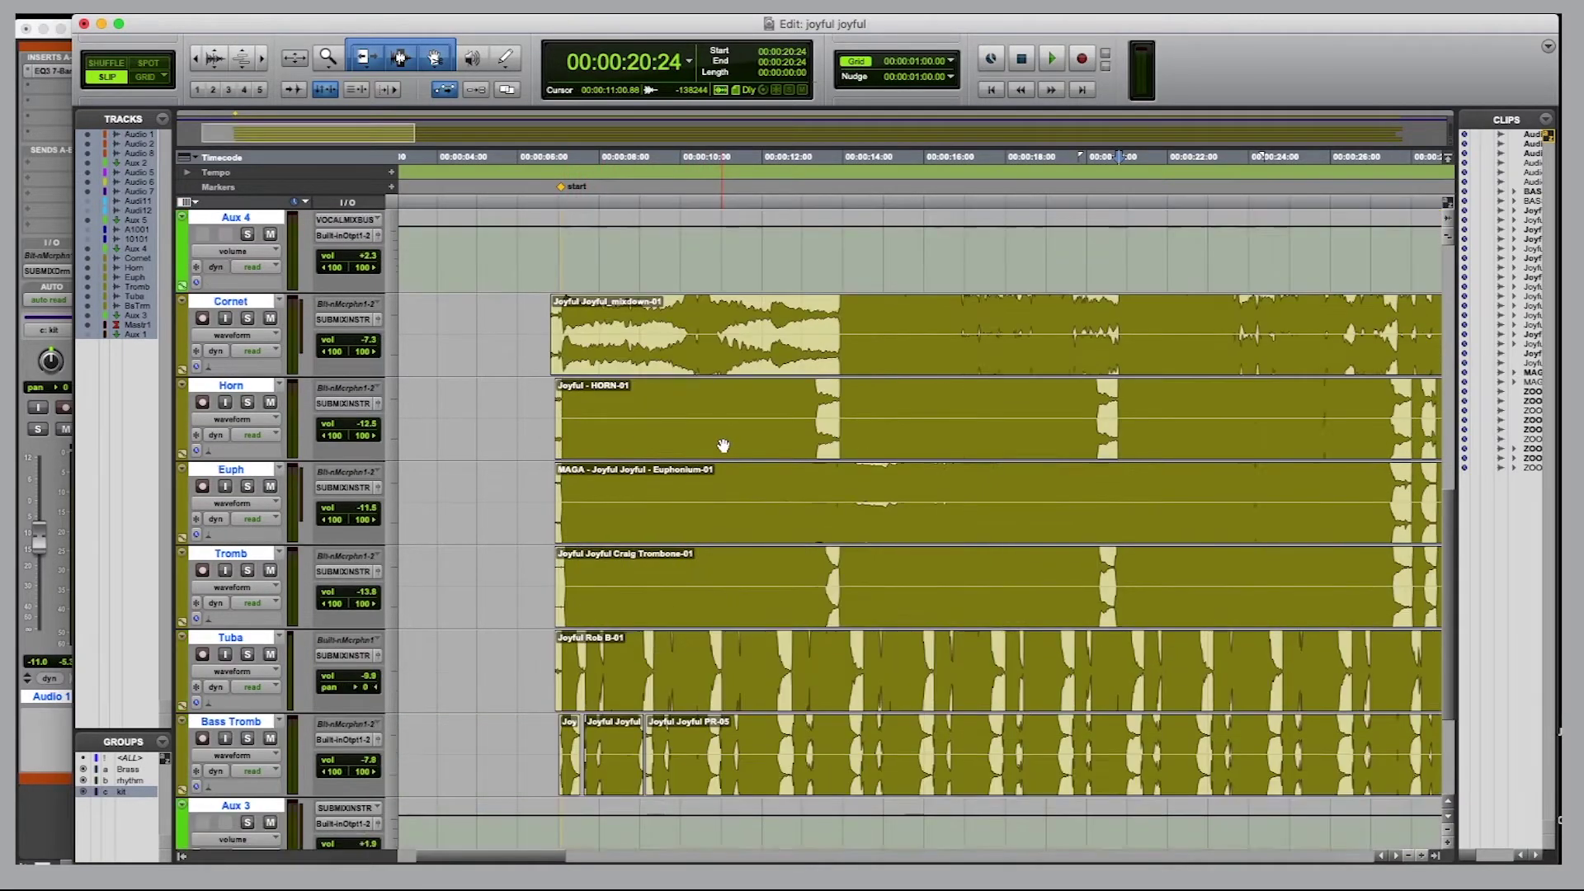
{"action": "scroll", "coordinate": [724, 445], "scroll_direction": "up", "scroll_amount": 1}
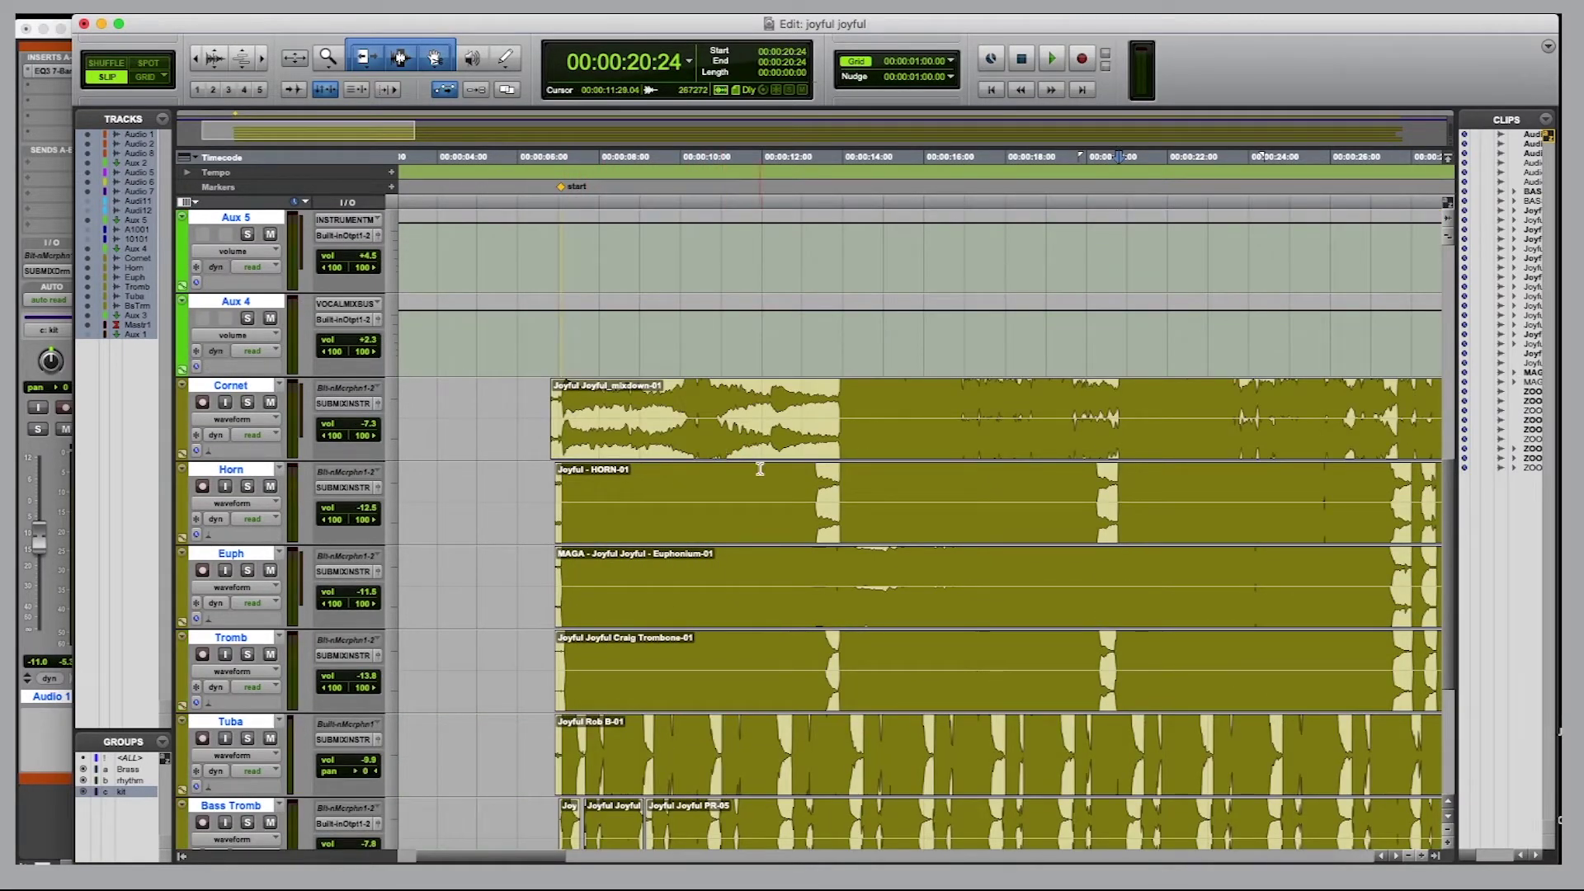
{"action": "scroll", "coordinate": [743, 421], "scroll_direction": "up", "scroll_amount": 7}
{"action": "scroll", "coordinate": [742, 421], "scroll_direction": "right", "scroll_amount": 2}
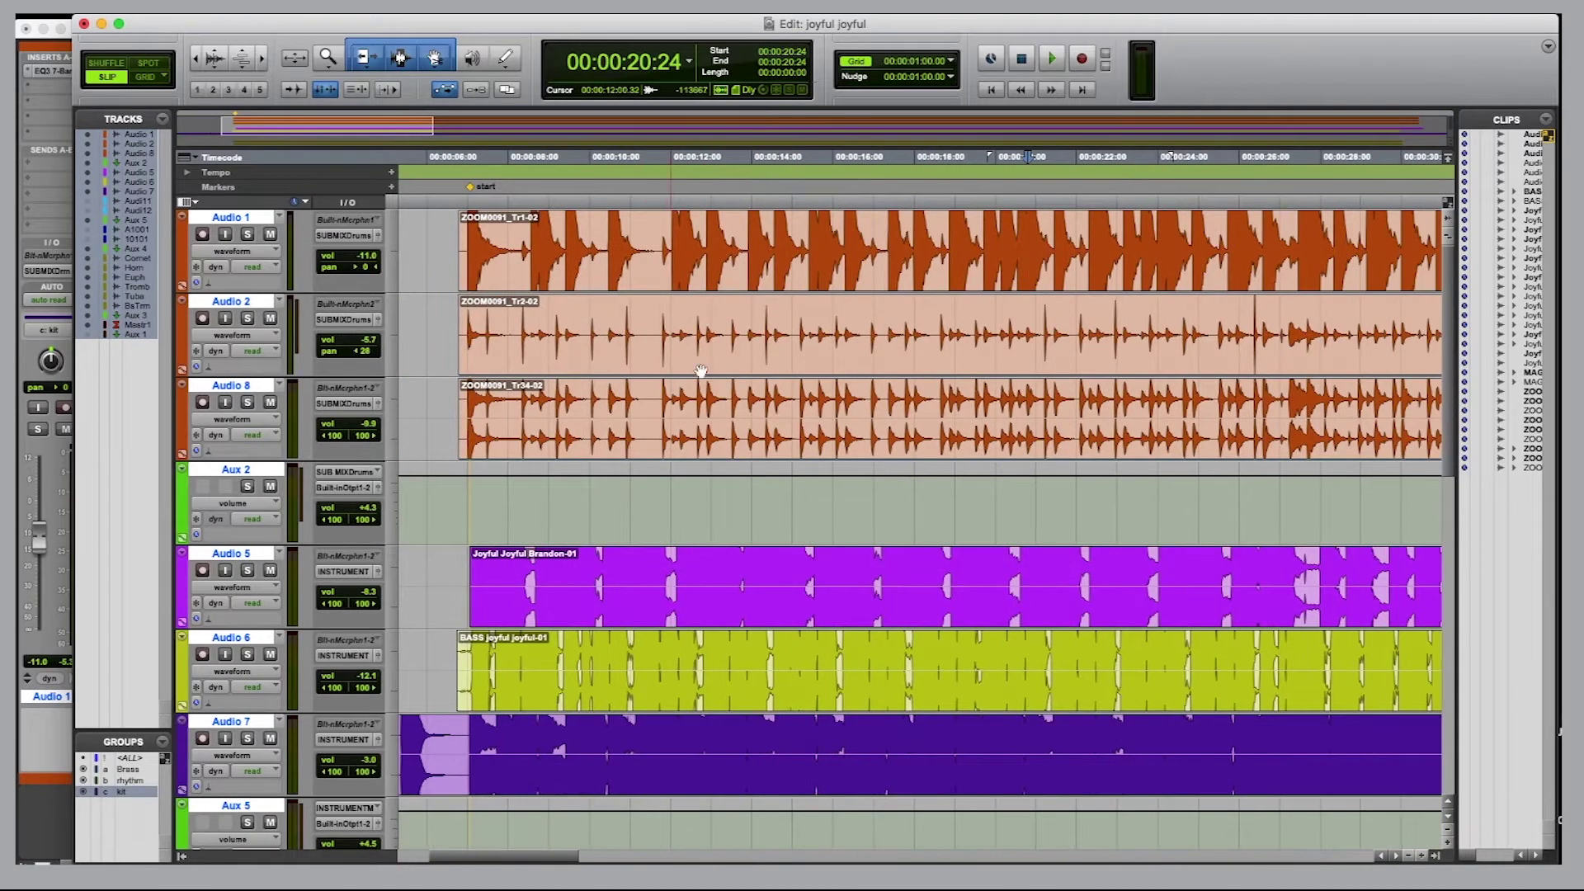
Step: Compare where the drum, instrument and brass clips begin relative to the count-in on Audio 7 and the start marker
{"action": "scroll", "coordinate": [699, 389], "scroll_direction": "down", "scroll_amount": 1}
{"action": "scroll", "coordinate": [602, 462], "scroll_direction": "left", "scroll_amount": 3}
{"action": "scroll", "coordinate": [602, 462], "scroll_direction": "down", "scroll_amount": 2}
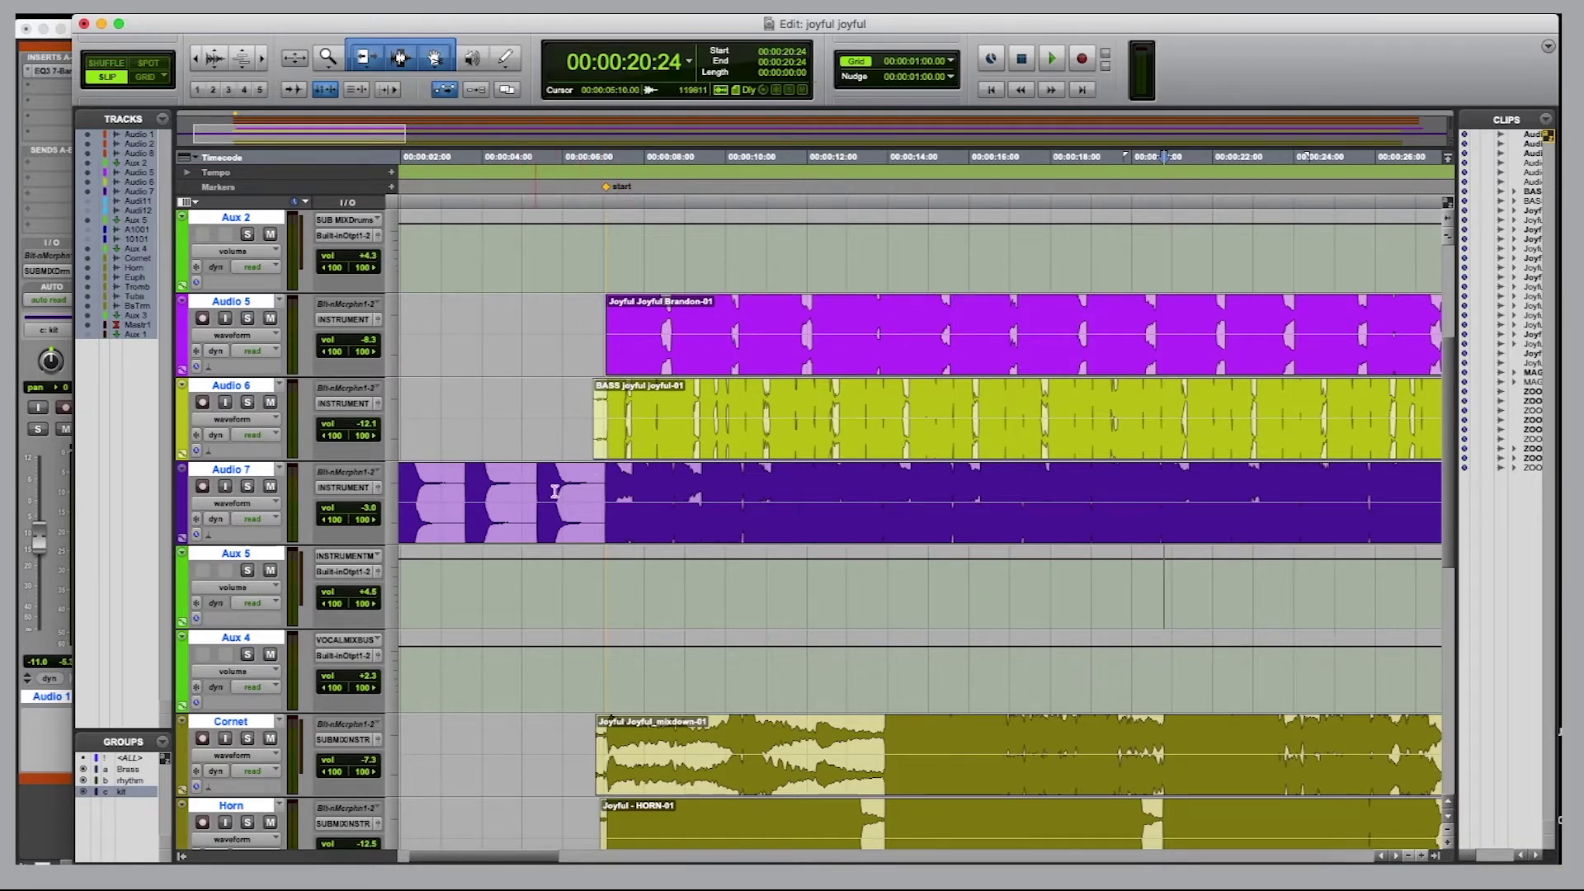
{"action": "scroll", "coordinate": [722, 487], "scroll_direction": "left", "scroll_amount": 3}
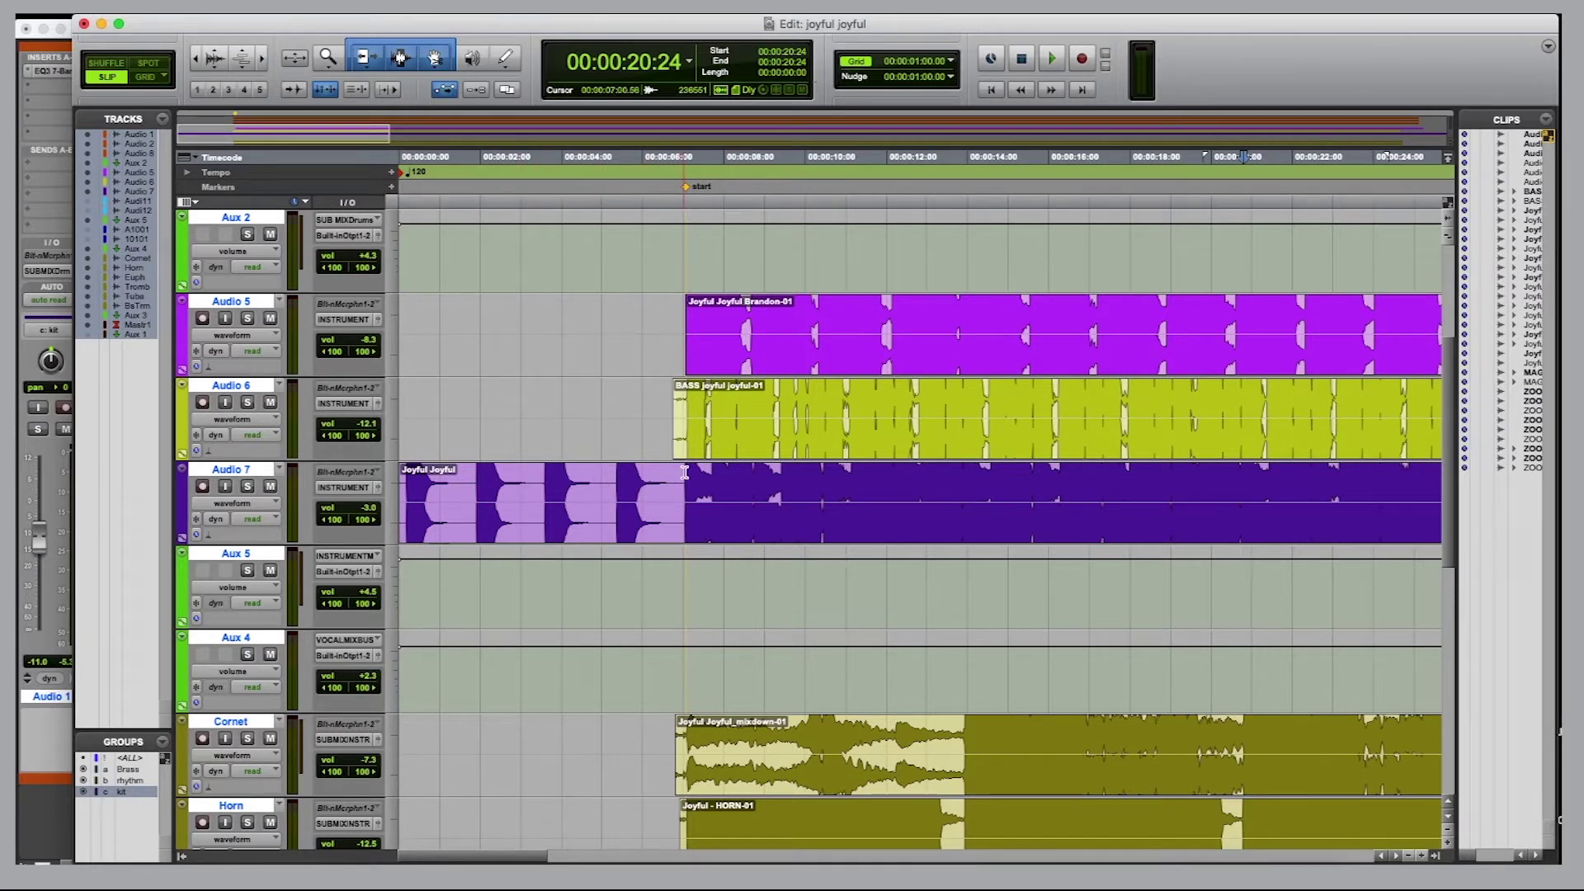
{"action": "scroll", "coordinate": [684, 348], "scroll_direction": "up", "scroll_amount": 3}
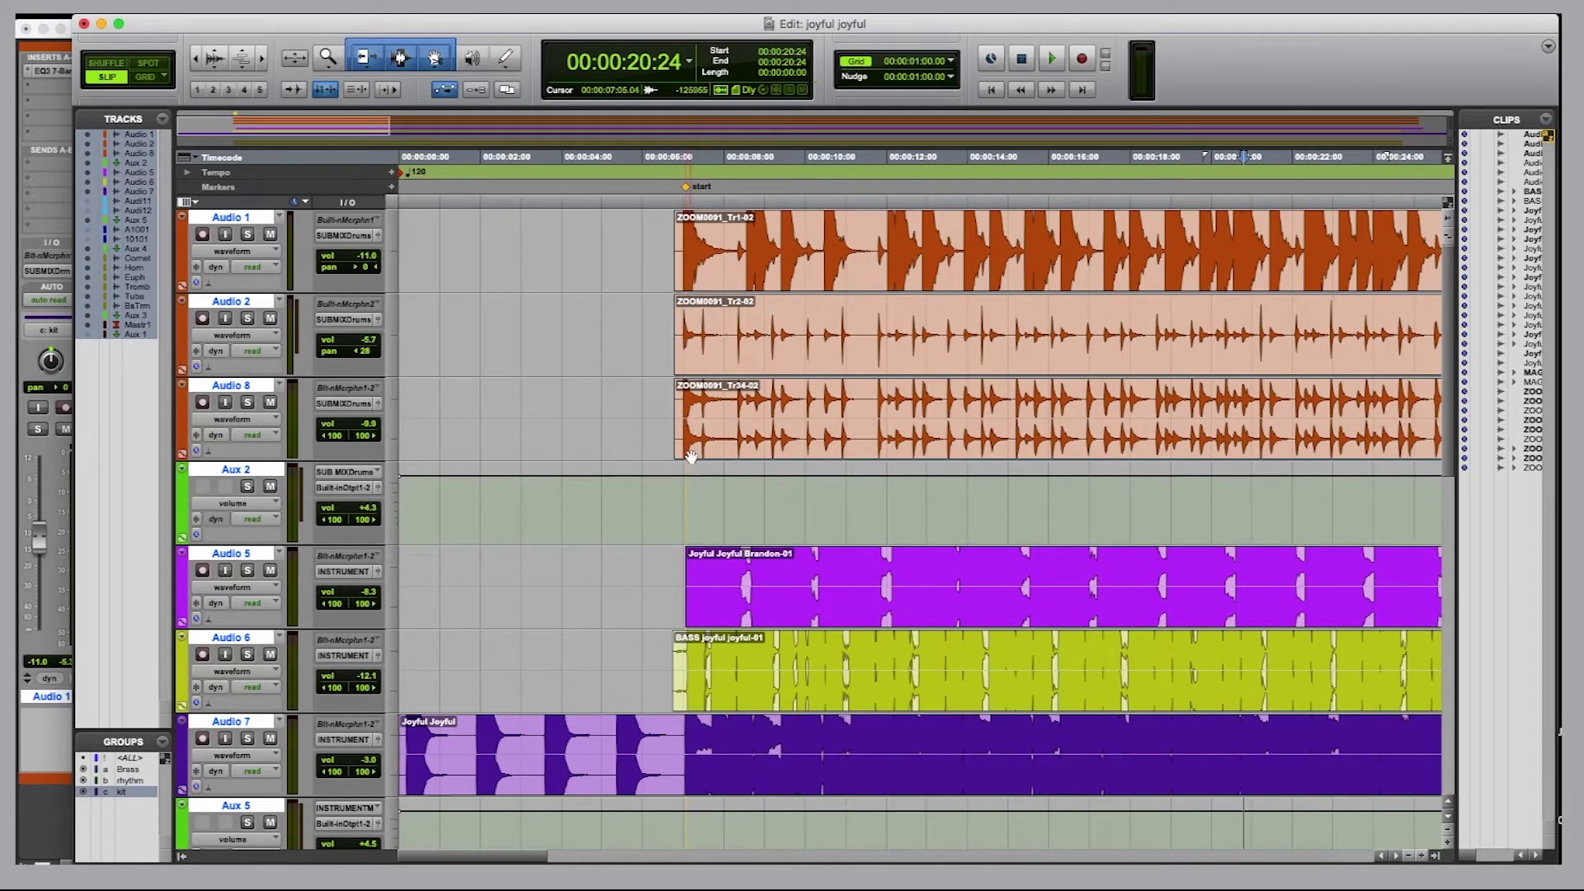
{"action": "scroll", "coordinate": [684, 744], "scroll_direction": "down", "scroll_amount": 1}
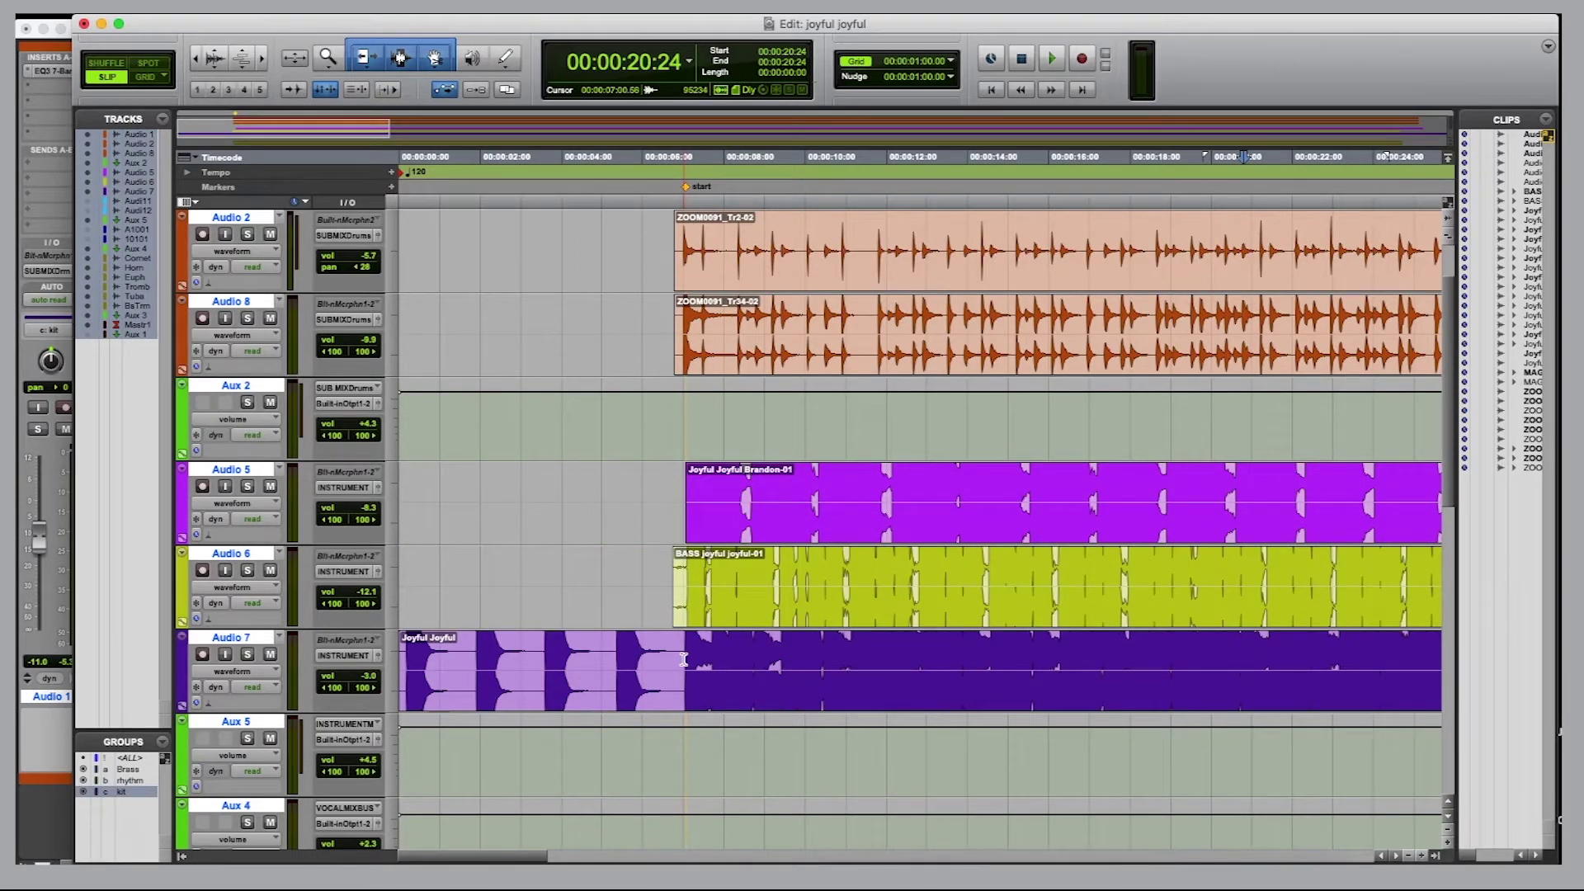
{"action": "scroll", "coordinate": [690, 580], "scroll_direction": "down", "scroll_amount": 10}
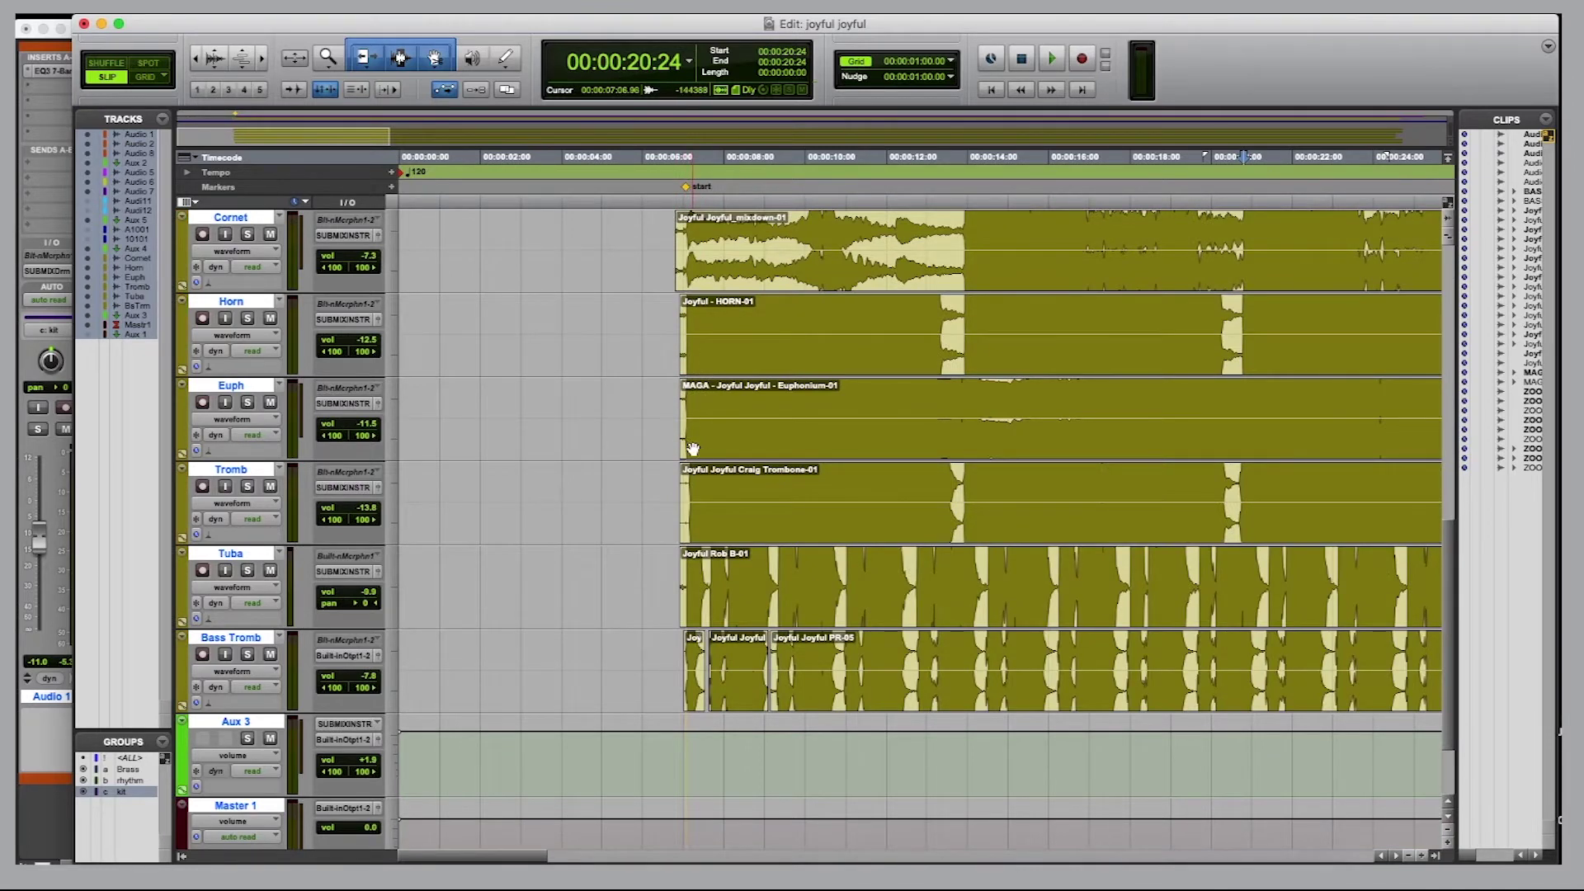
{"action": "scroll", "coordinate": [680, 437], "scroll_direction": "up", "scroll_amount": 10}
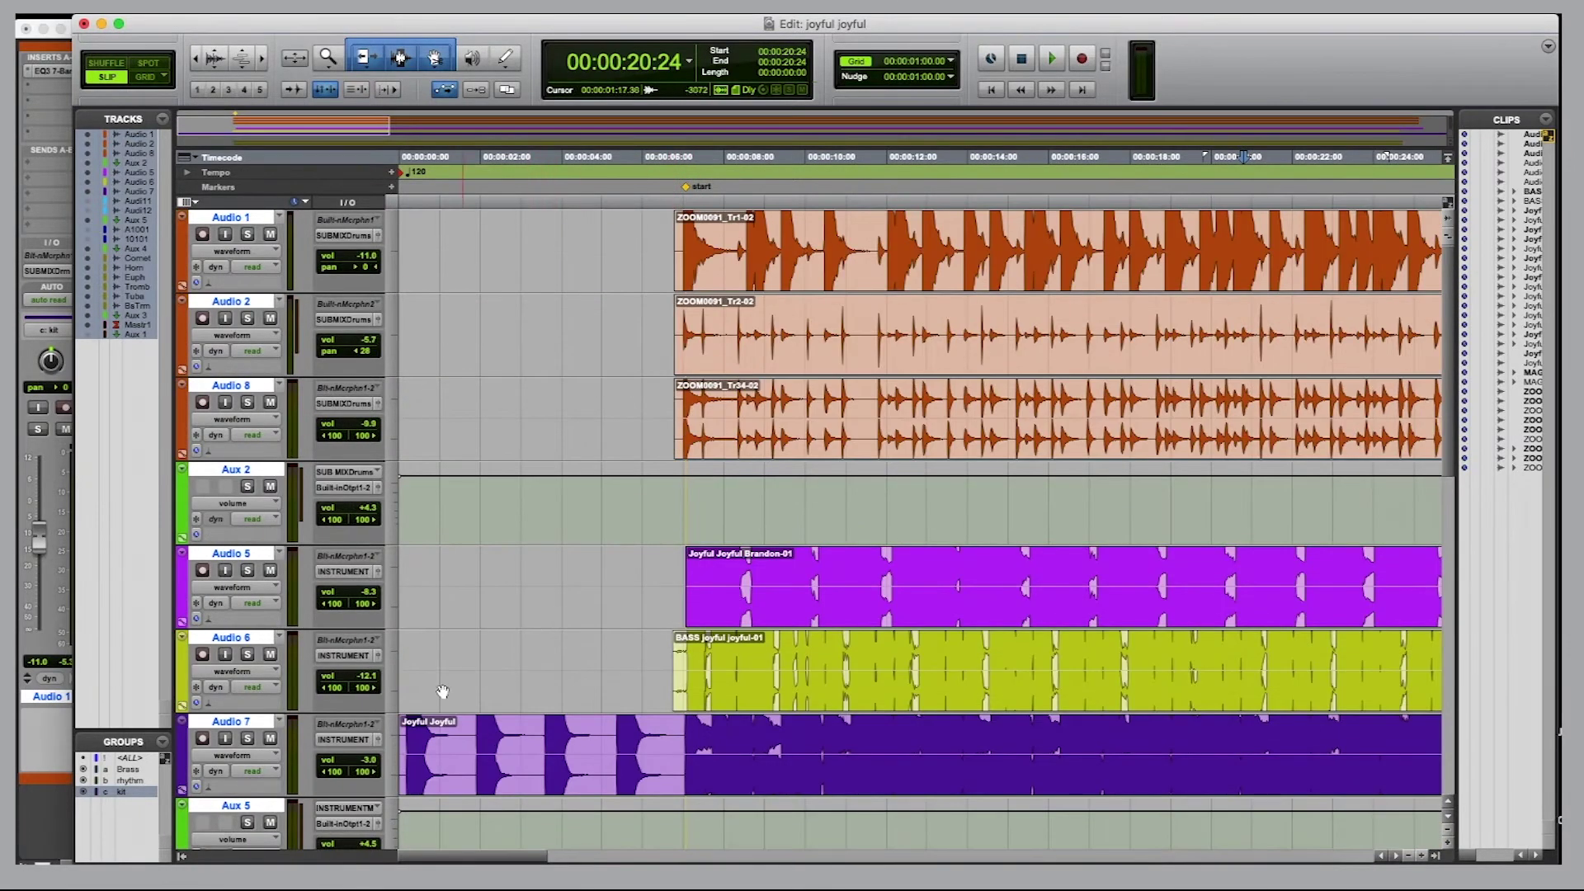
Step: Play the full mix from 00:00:00:01 through the count-in while looking over the tracks, and stop playback
{"action": "left_click", "coordinate": [402, 644]}
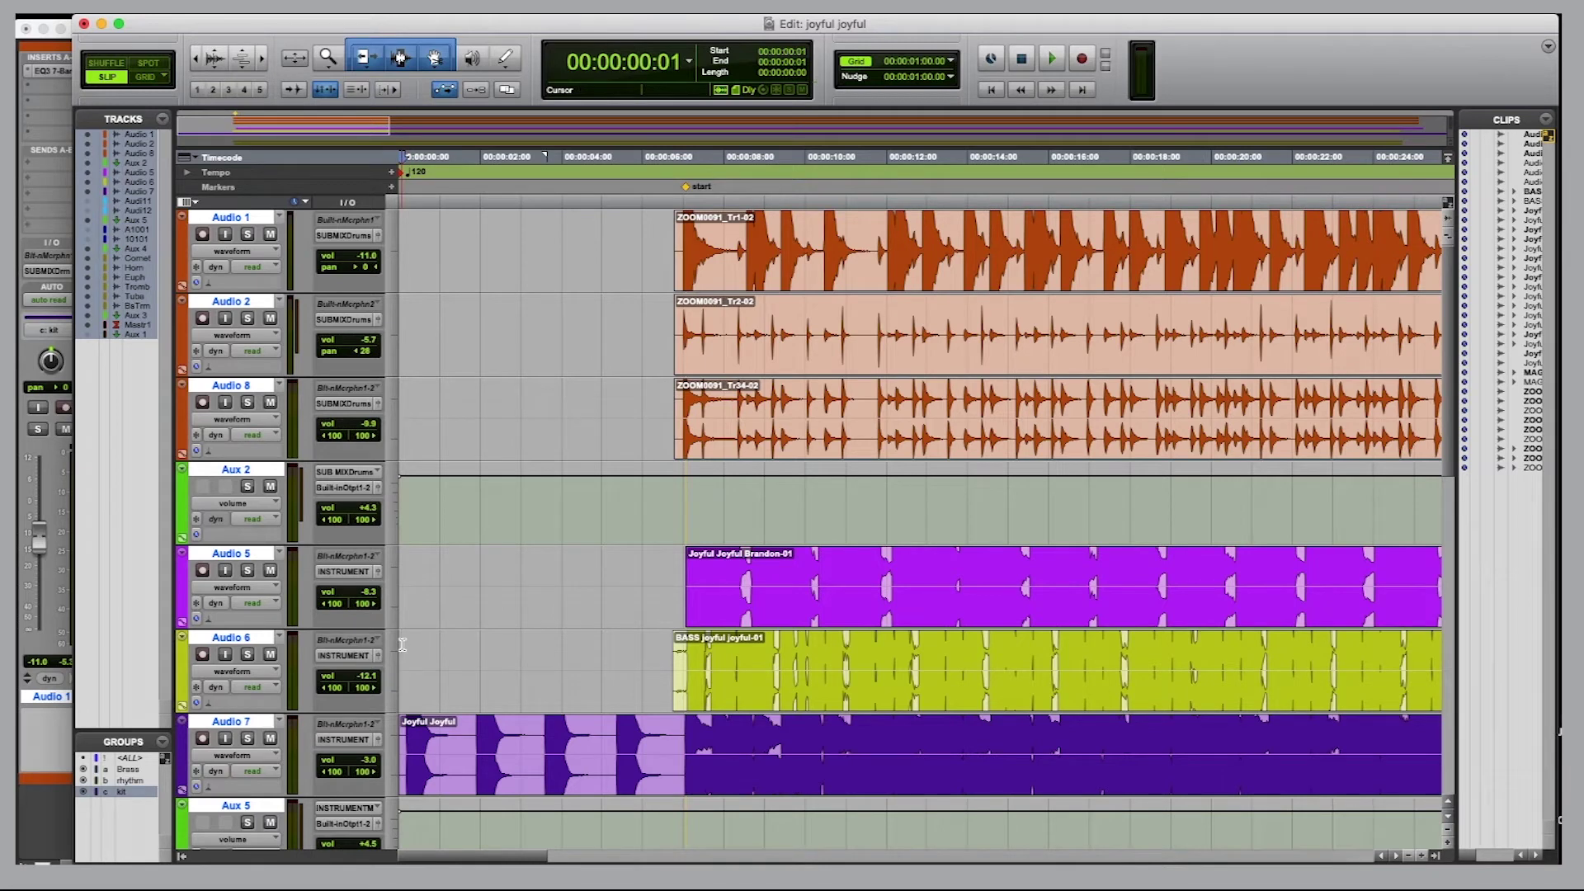
{"action": "key", "text": "space"}
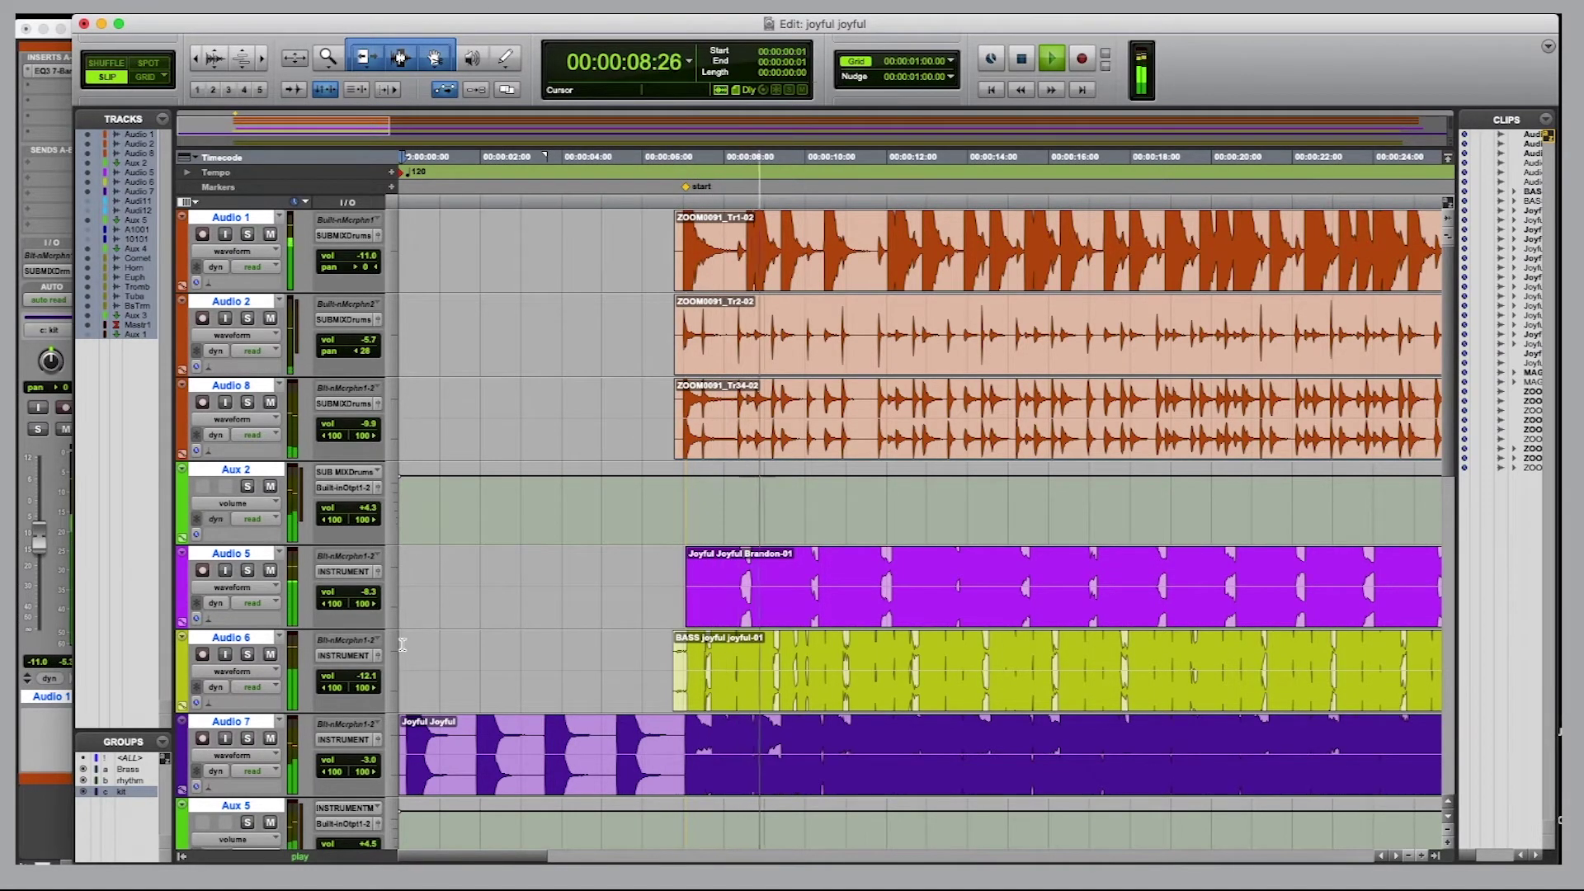
{"action": "scroll", "coordinate": [402, 644], "scroll_direction": "down", "scroll_amount": 1}
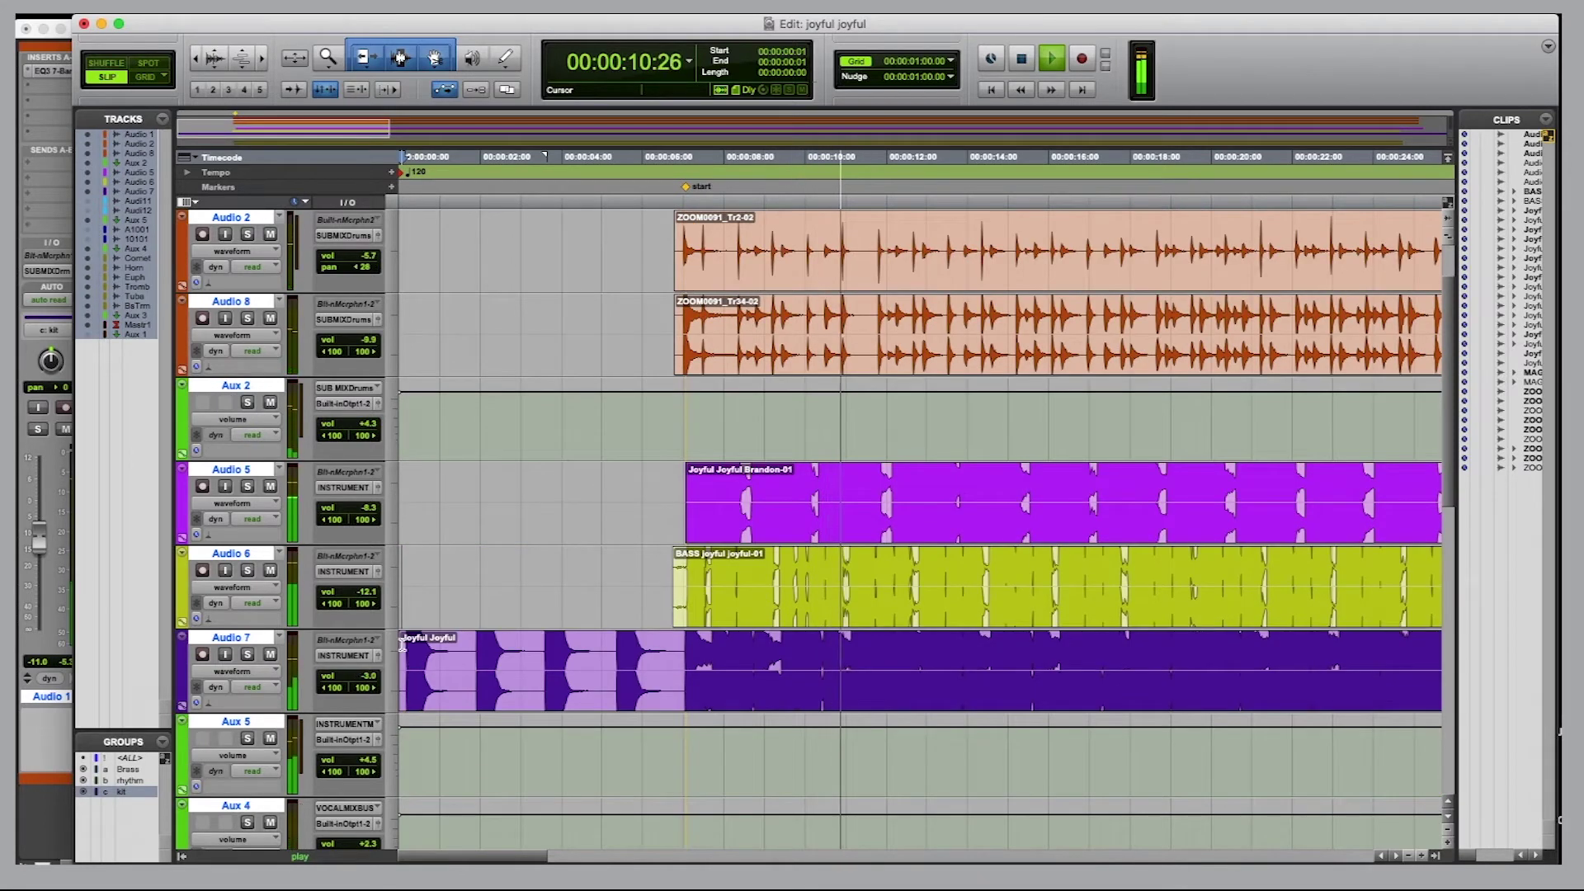
{"action": "scroll", "coordinate": [402, 644], "scroll_direction": "down", "scroll_amount": 1}
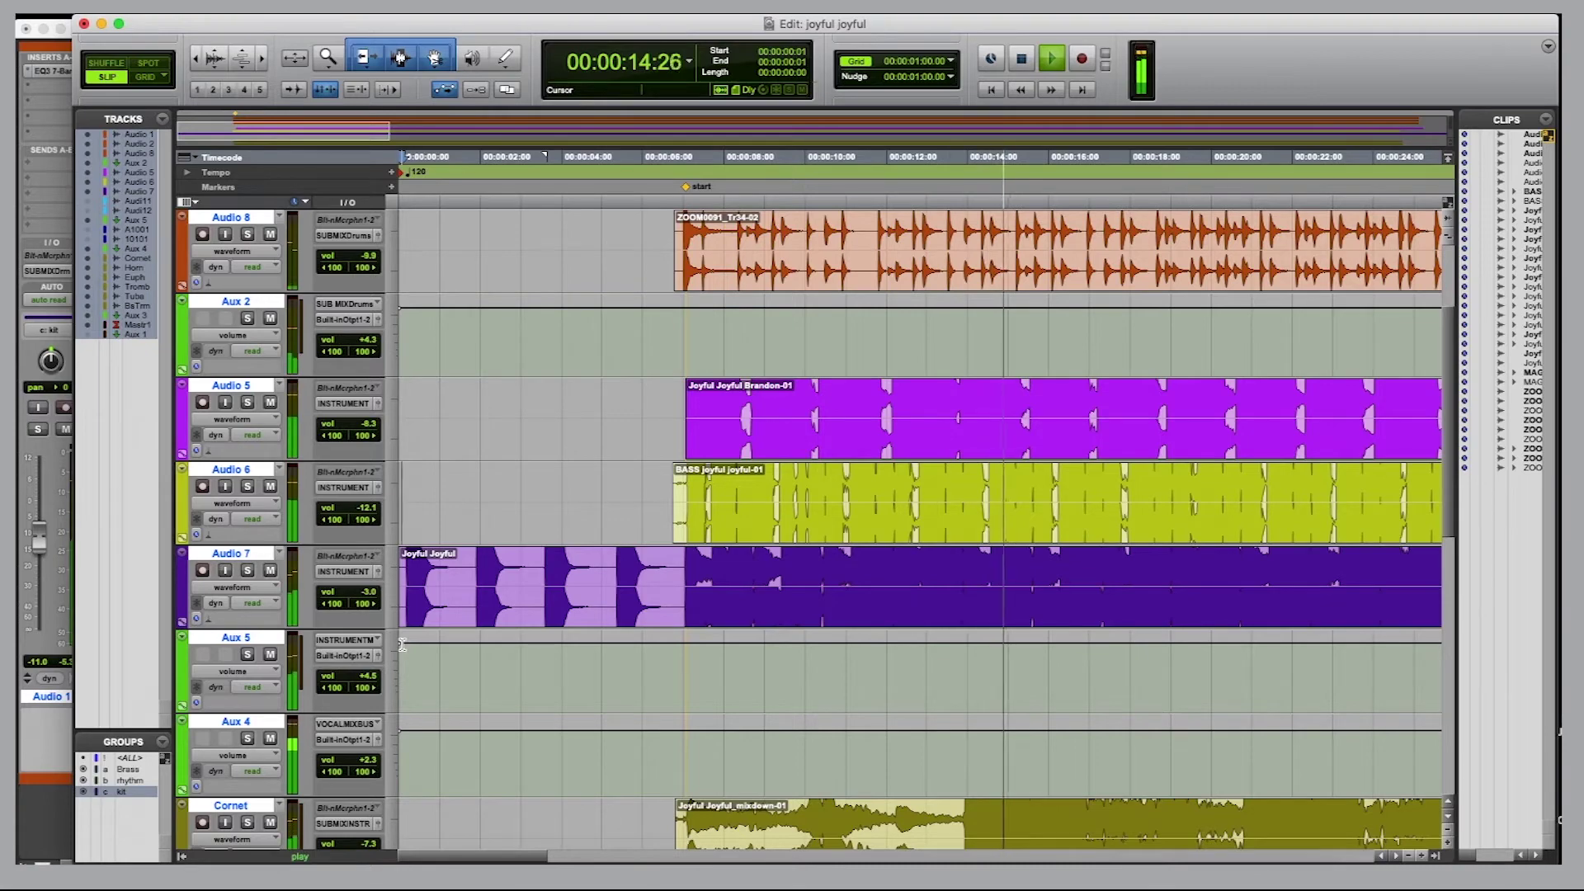
{"action": "scroll", "coordinate": [402, 645], "scroll_direction": "down", "scroll_amount": 6}
{"action": "scroll", "coordinate": [402, 644], "scroll_direction": "up", "scroll_amount": 2}
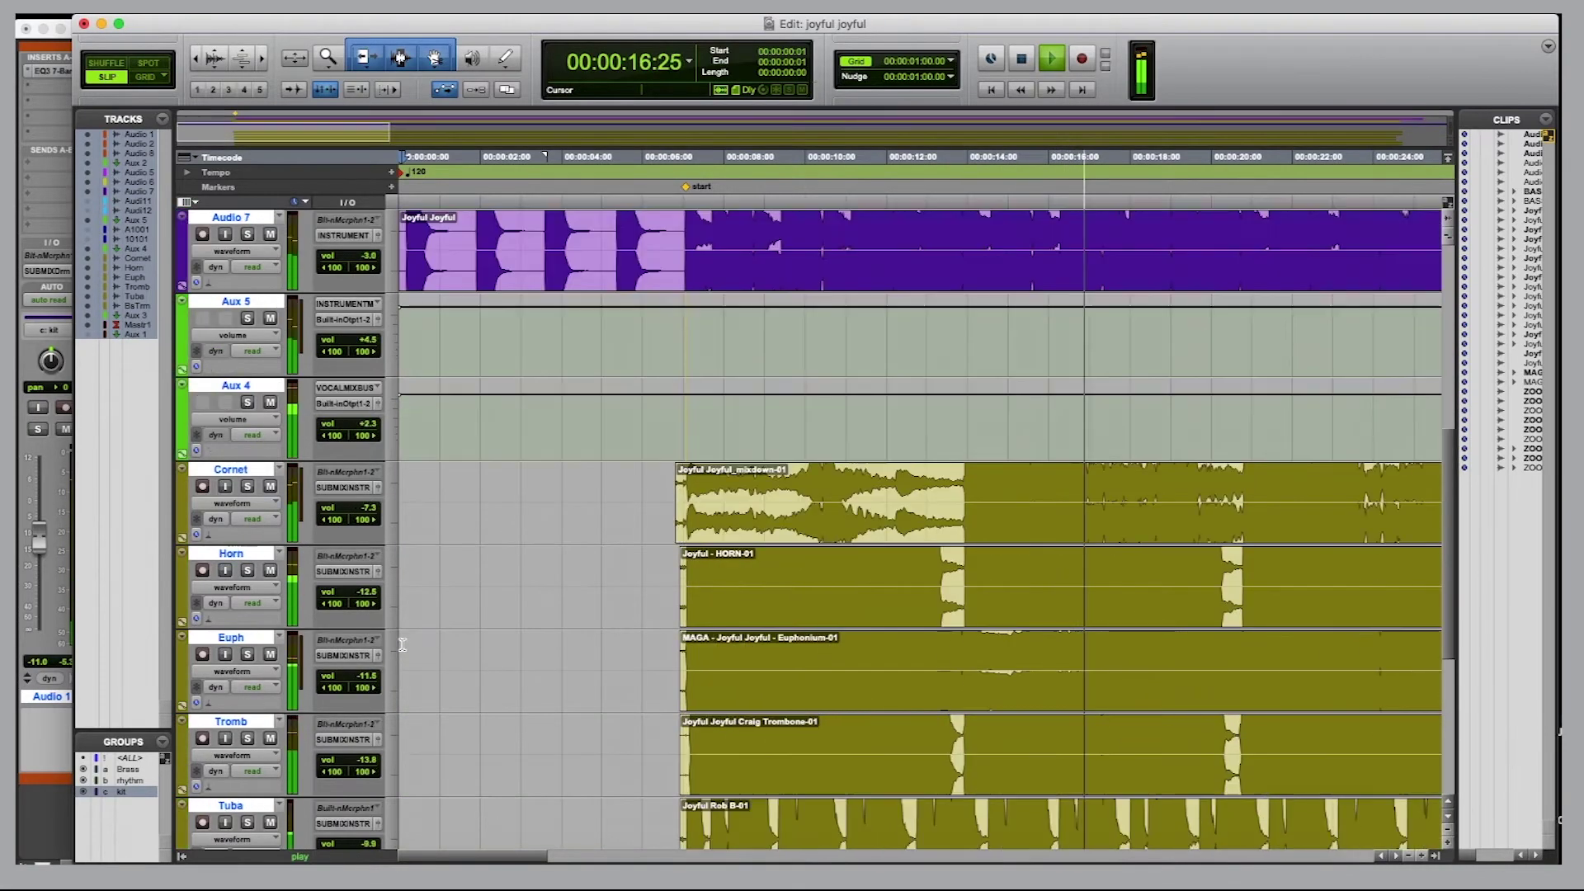
{"action": "key", "text": "space"}
Step: Slide the second Bass Tromb clip earlier against the end of the first clip, starting at 00:00:07:16
{"action": "scroll", "coordinate": [589, 608], "scroll_direction": "up", "scroll_amount": 6}
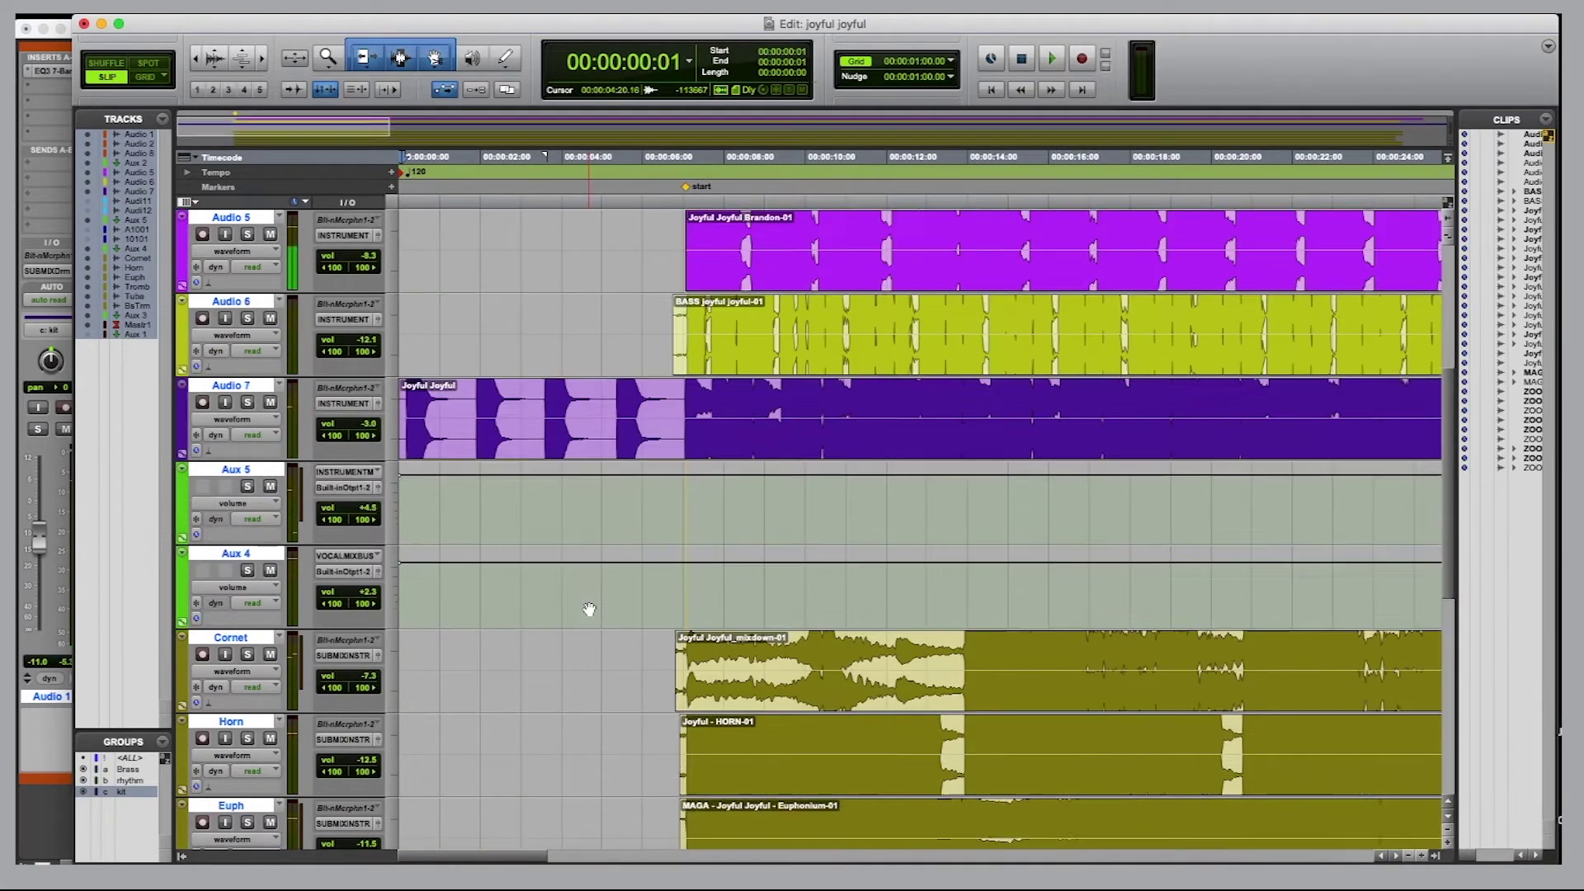
{"action": "scroll", "coordinate": [590, 609], "scroll_direction": "down", "scroll_amount": 3}
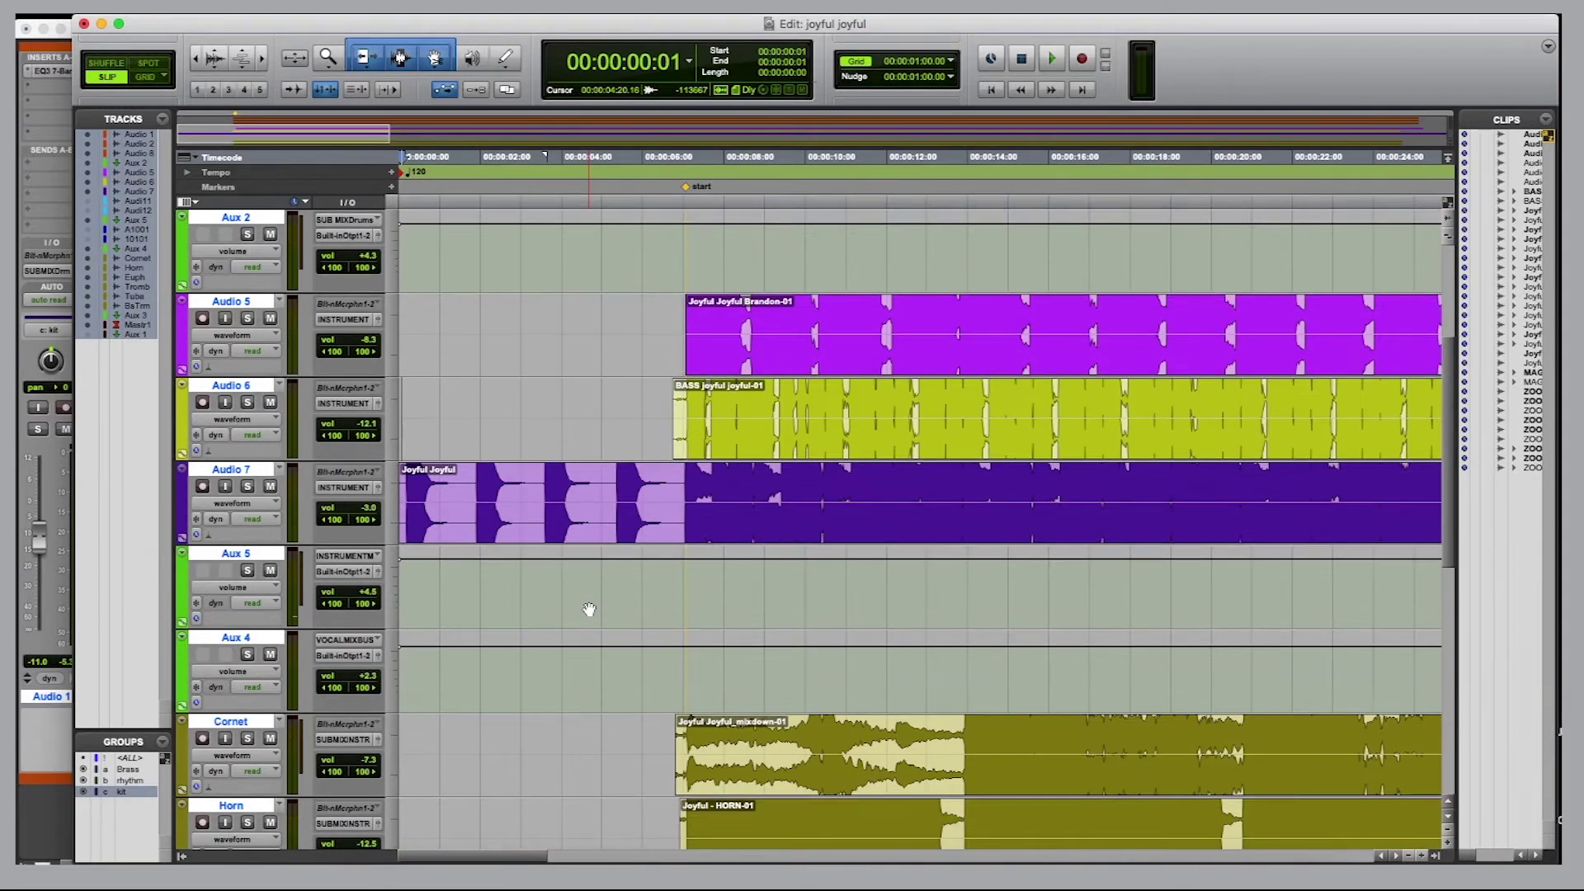
{"action": "scroll", "coordinate": [589, 609], "scroll_direction": "down", "scroll_amount": 6}
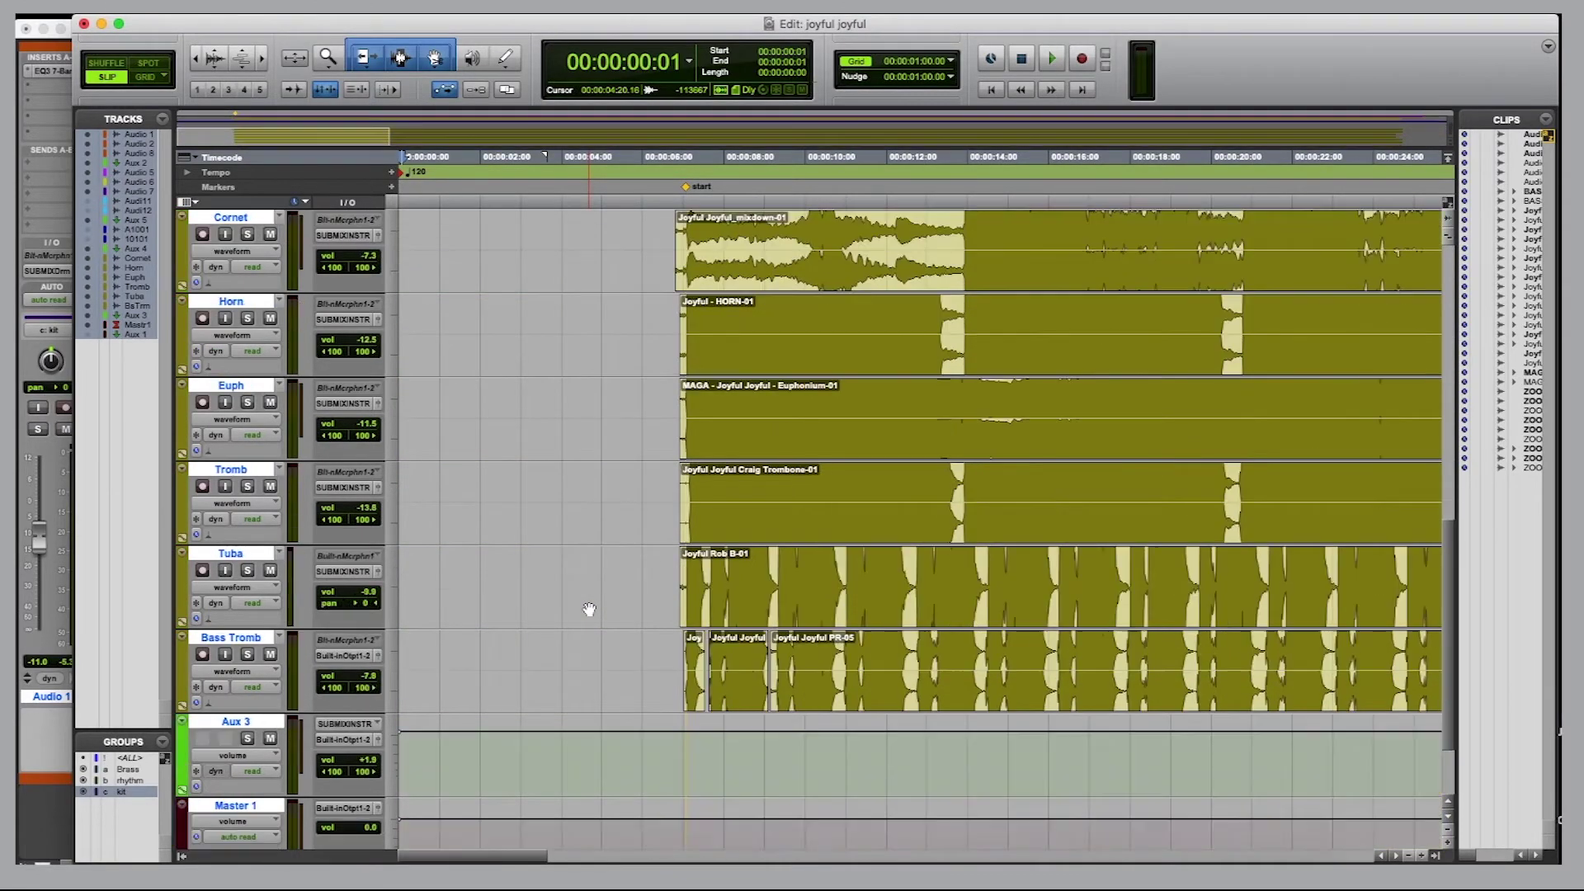
{"action": "scroll", "coordinate": [589, 609], "scroll_direction": "up", "scroll_amount": 1}
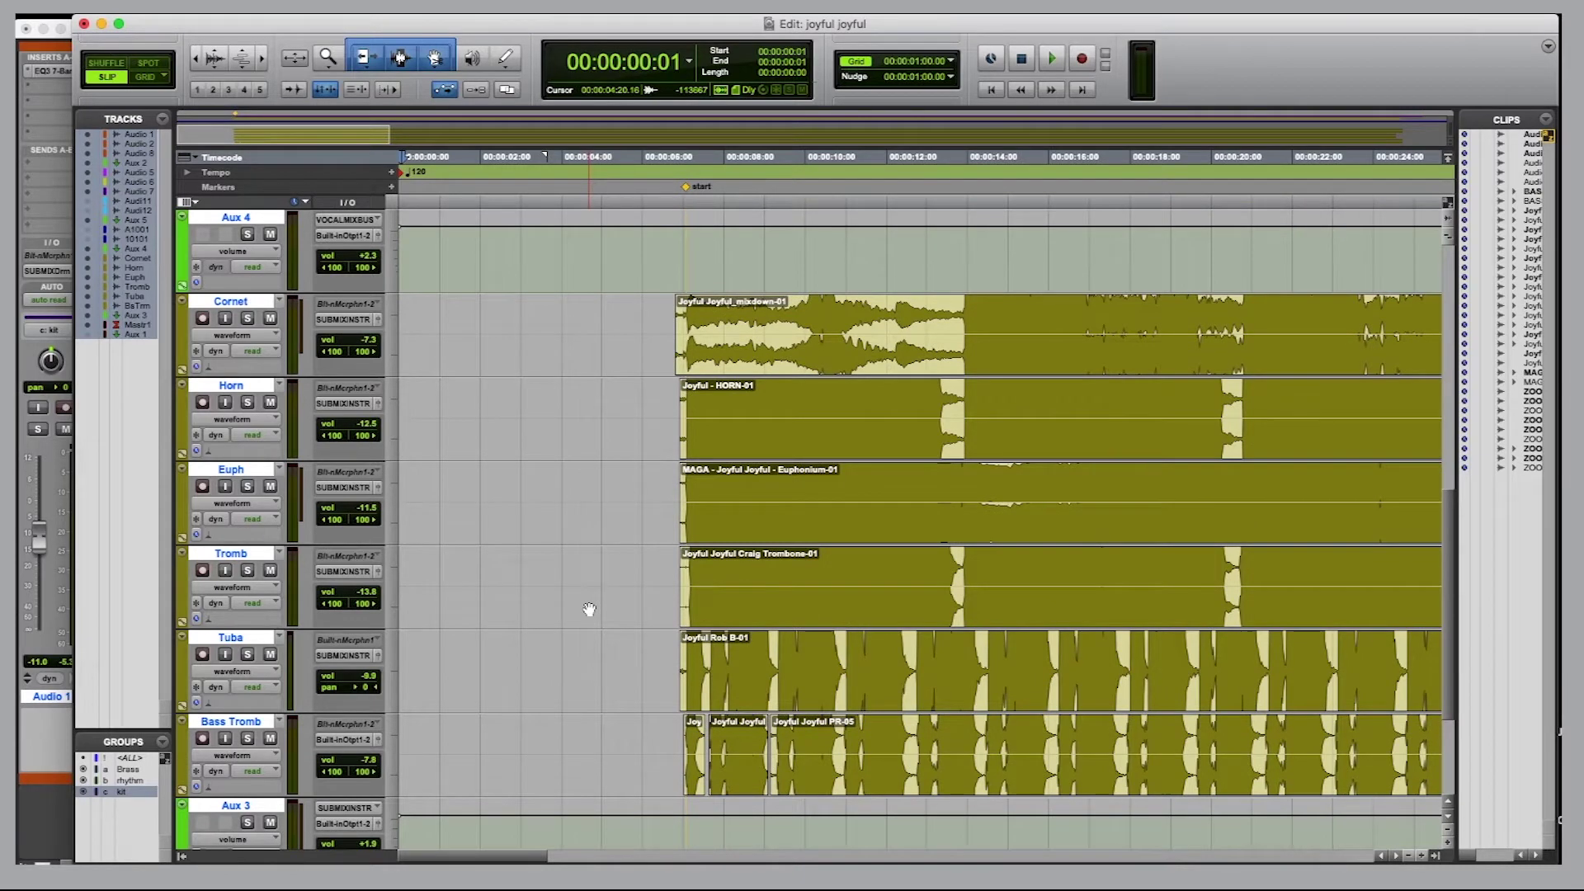
{"action": "scroll", "coordinate": [589, 608], "scroll_direction": "down", "scroll_amount": 2}
{"action": "scroll", "coordinate": [589, 609], "scroll_direction": "up", "scroll_amount": 2}
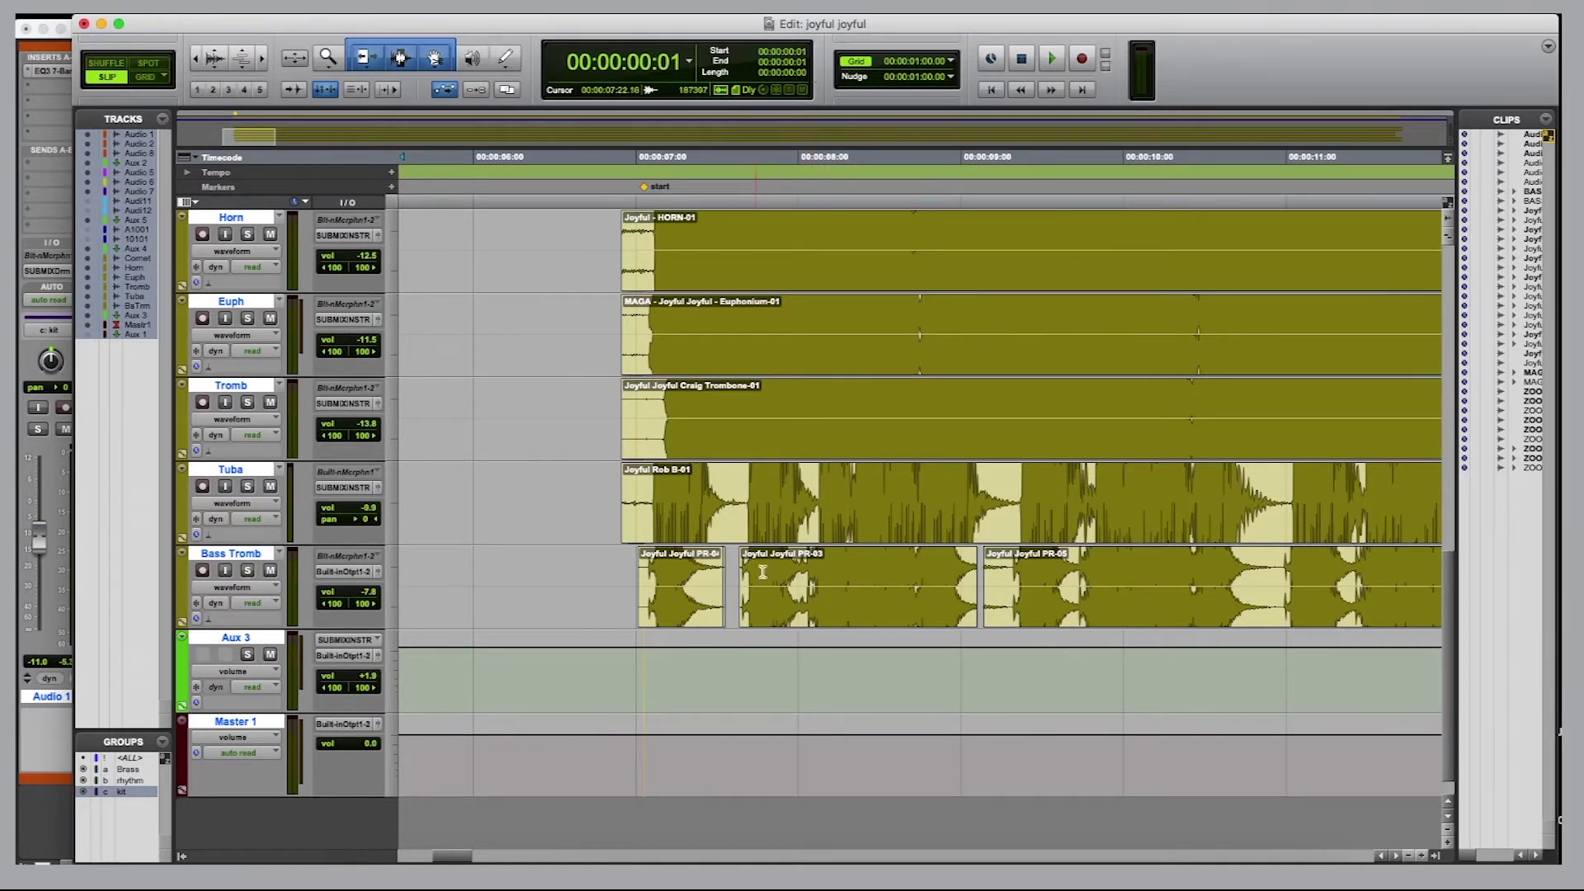
{"action": "left_click", "coordinate": [793, 611]}
{"action": "left_click_drag", "start_coordinate": [784, 611], "coordinate": [782, 613]}
{"action": "left_click_drag", "start_coordinate": [781, 611], "coordinate": [782, 611]}
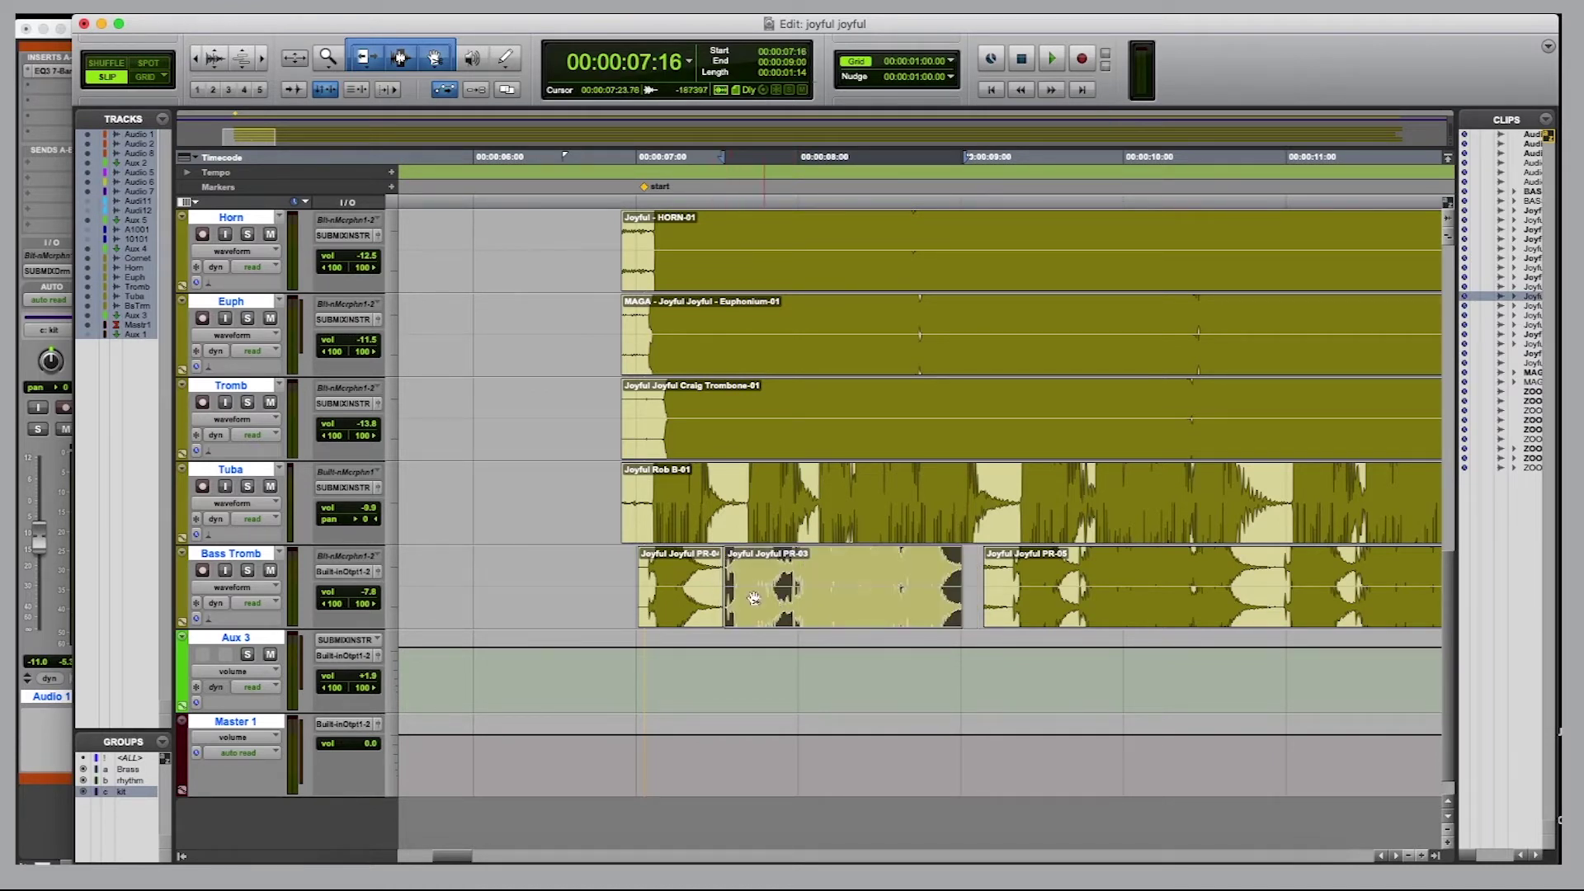
Step: Play the session briefly from 00:00:07:00 to hear the shifted Bass Tromb clip against the other parts
{"action": "left_click", "coordinate": [634, 485]}
{"action": "key", "text": "space"}
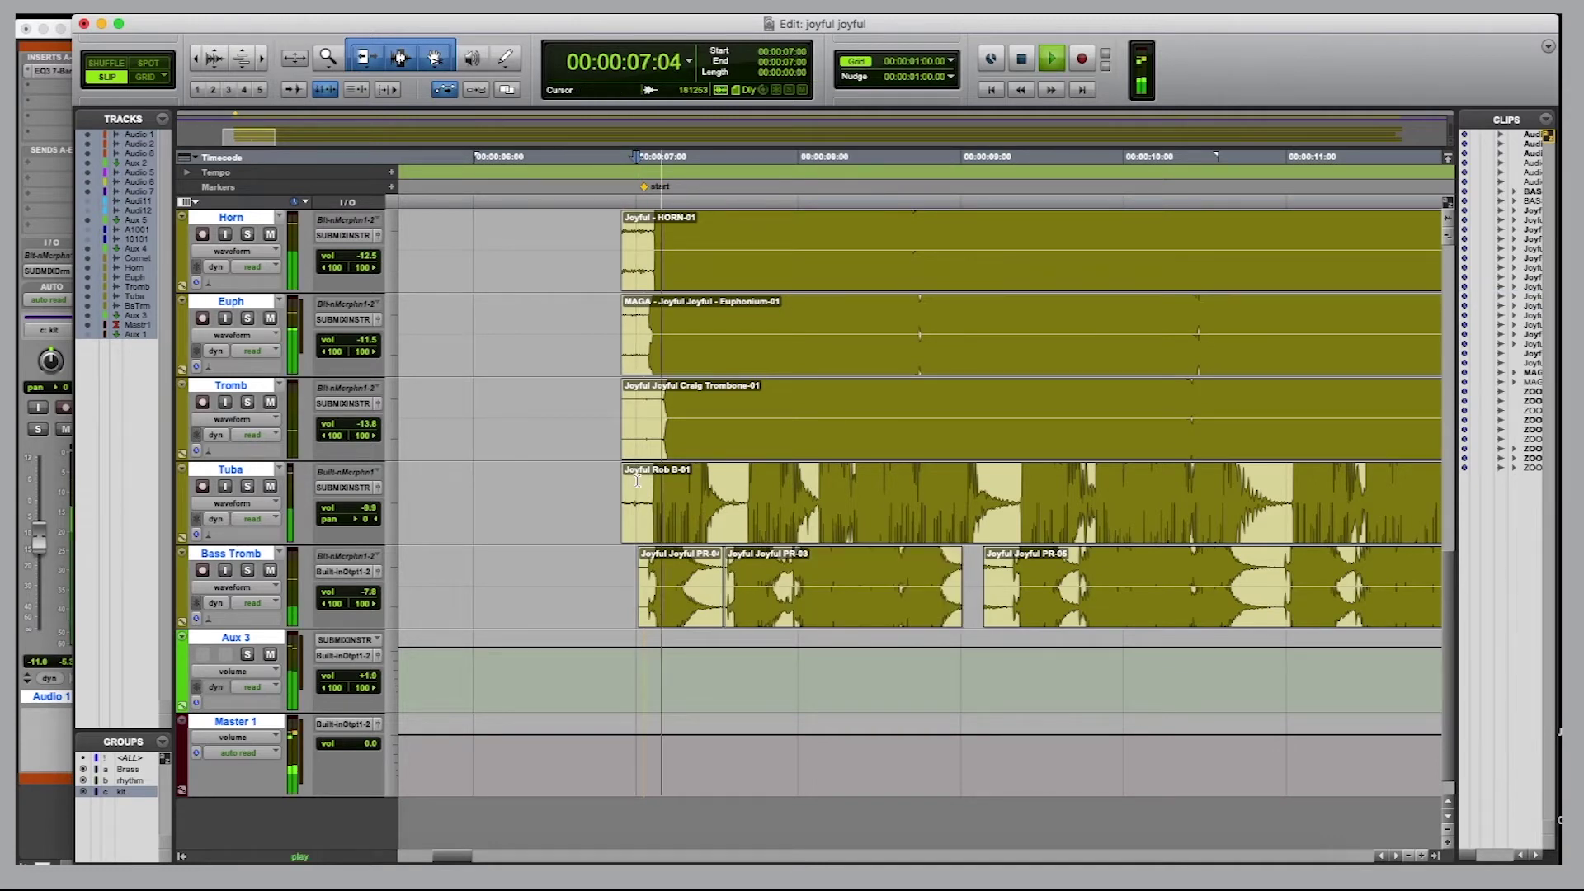
{"action": "key", "text": "space"}
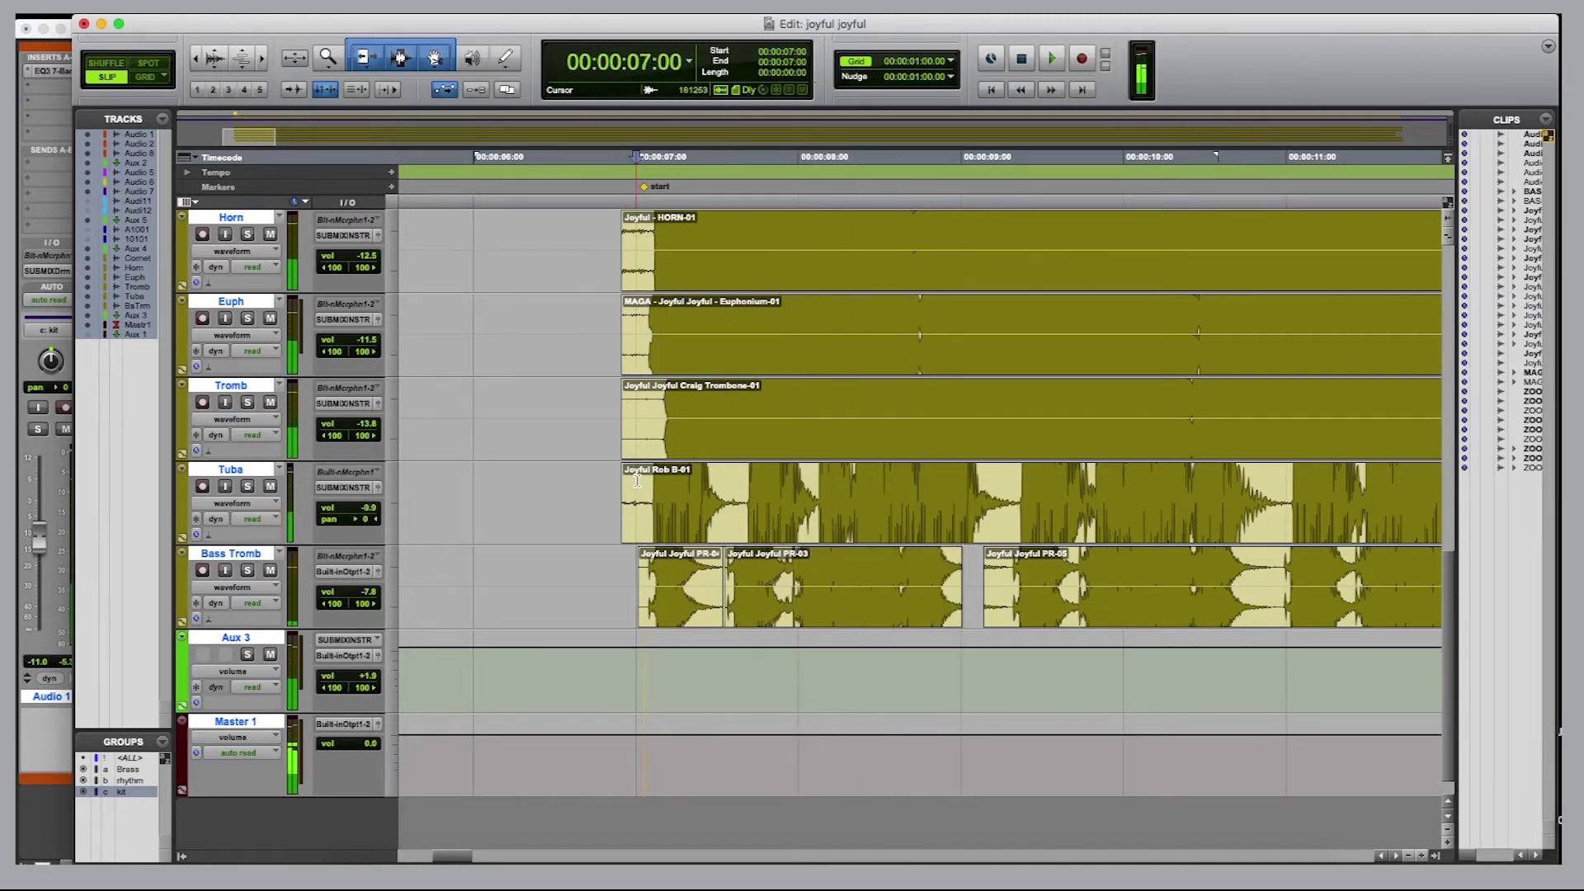
Step: Return the second Bass Tromb clip to a start of 00:00:07:19 and place the edit cursor at 00:00:06:19
{"action": "left_click_drag", "start_coordinate": [735, 606], "coordinate": [750, 607]}
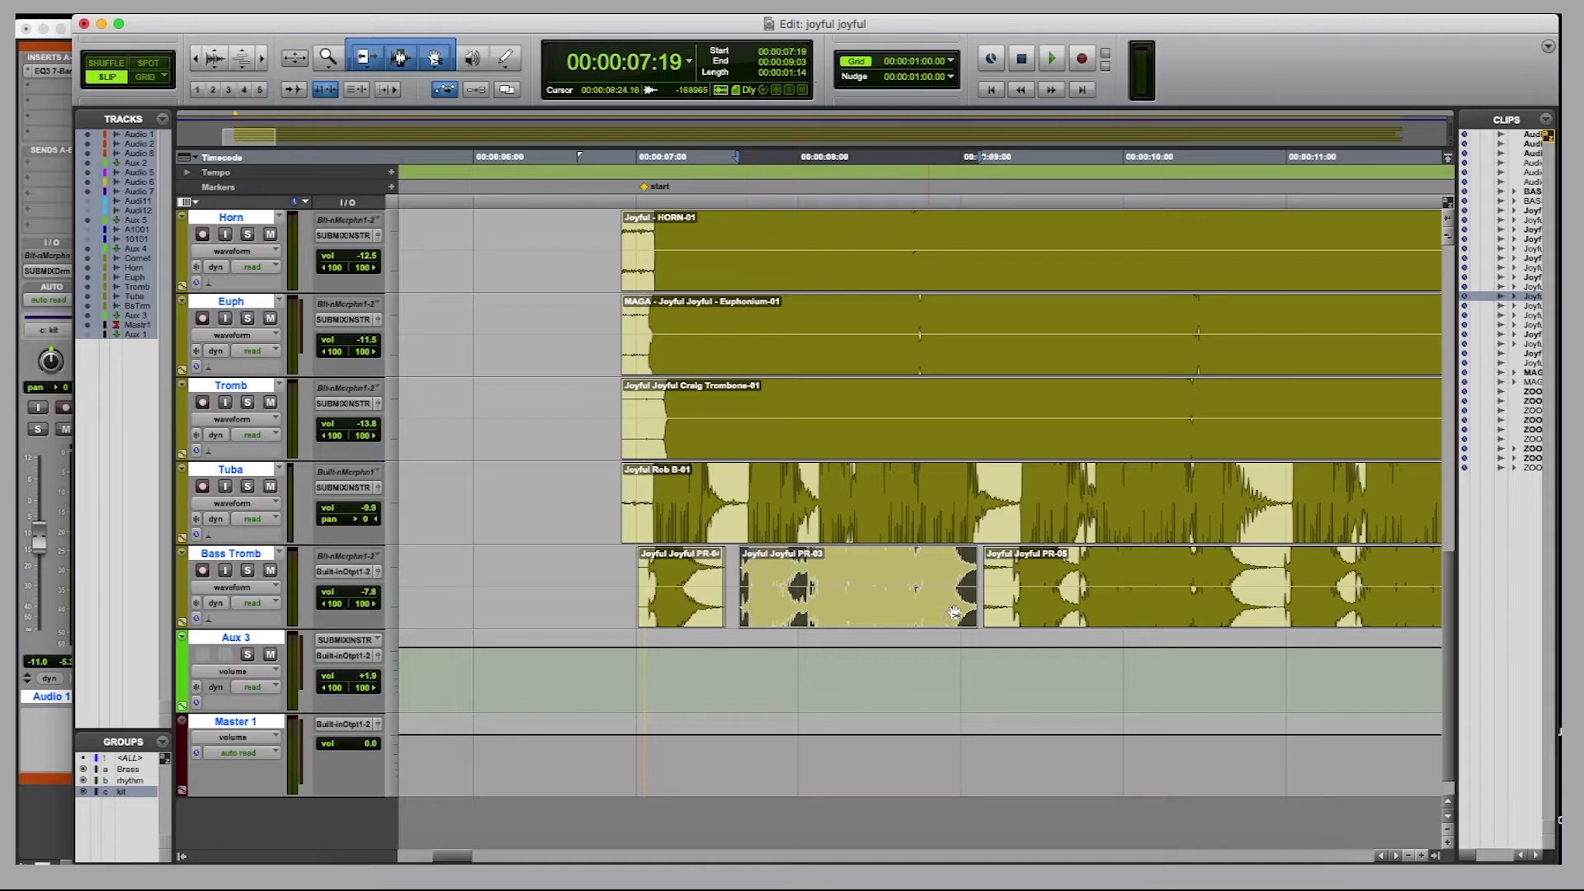
{"action": "scroll", "coordinate": [1141, 583], "scroll_direction": "right", "scroll_amount": 4}
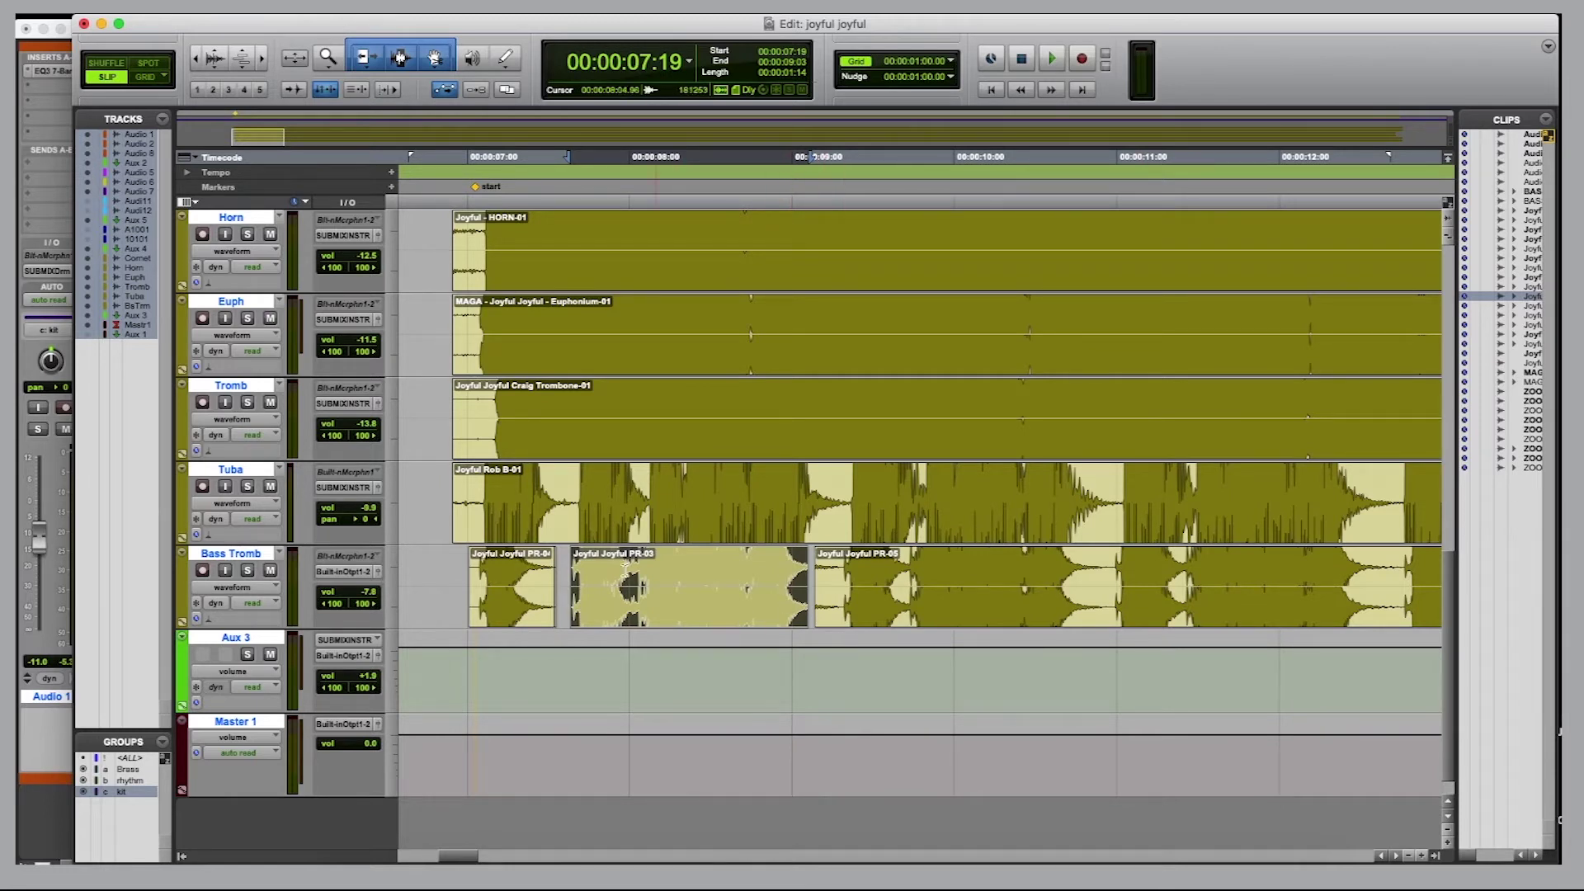
{"action": "left_click", "coordinate": [413, 494]}
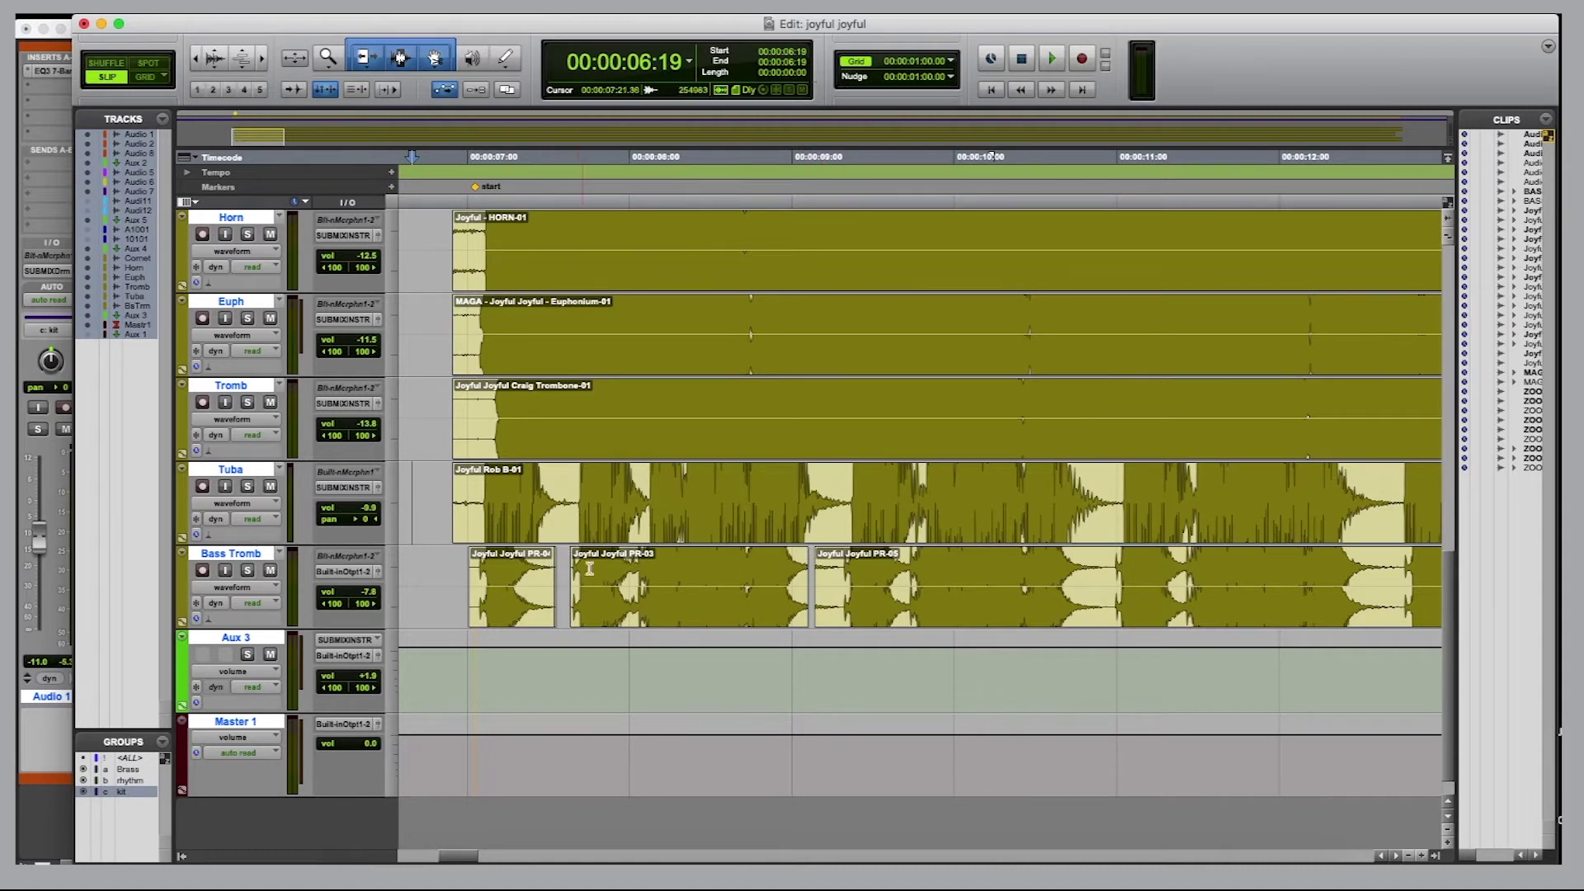
Step: Slide the third Bass Tromb clip later so that it starts at 00:00:09:06
{"action": "scroll", "coordinate": [1196, 572], "scroll_direction": "right", "scroll_amount": 4}
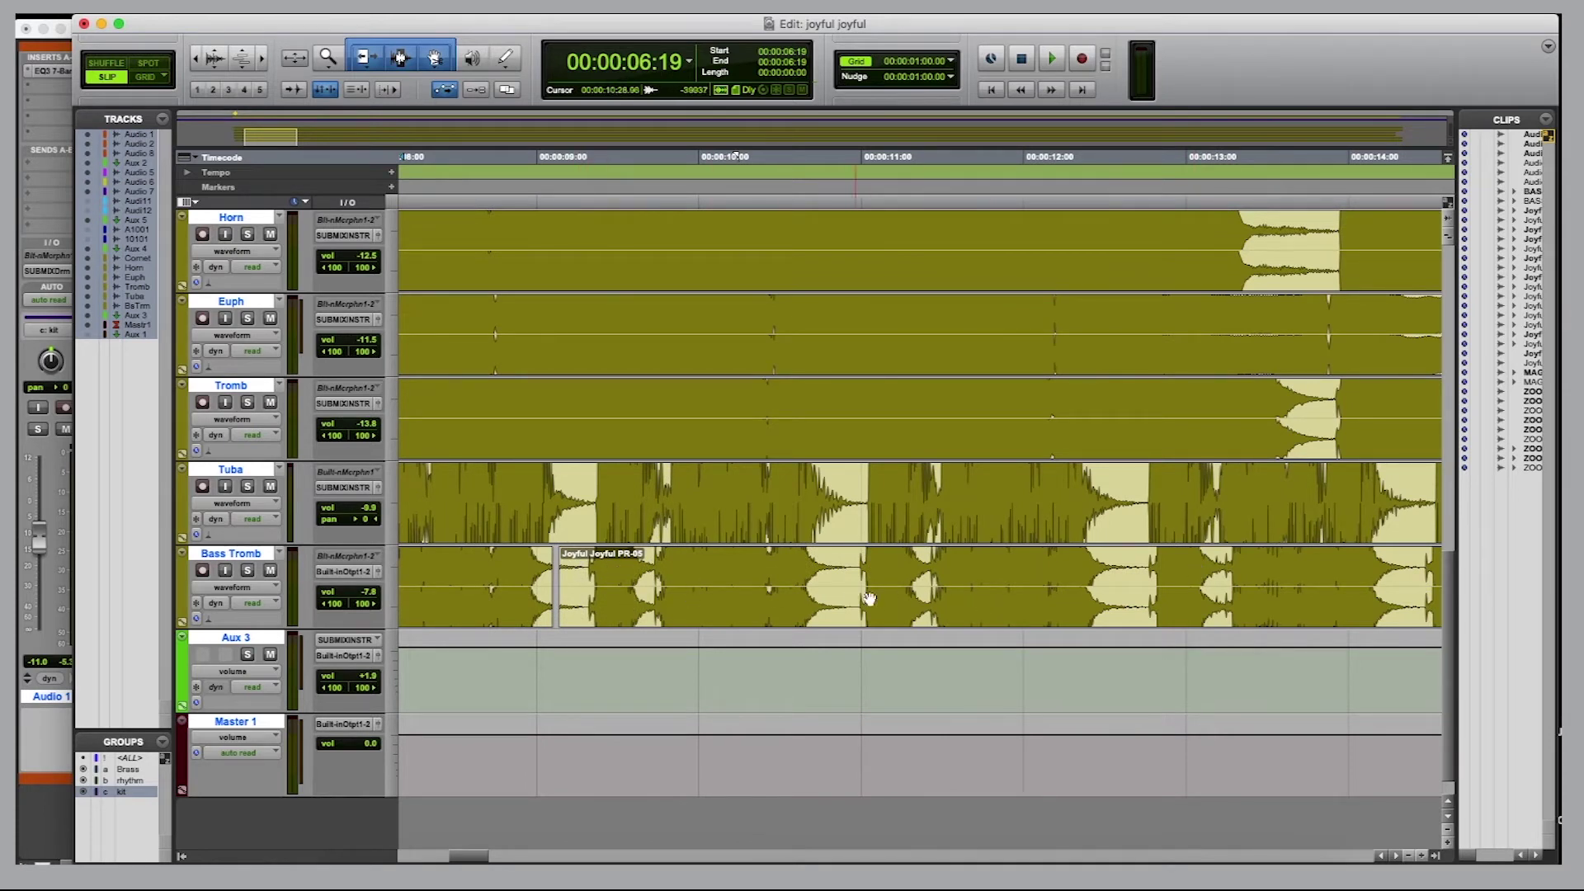
{"action": "left_click", "coordinate": [631, 602]}
{"action": "left_click_drag", "start_coordinate": [637, 605], "coordinate": [653, 605]}
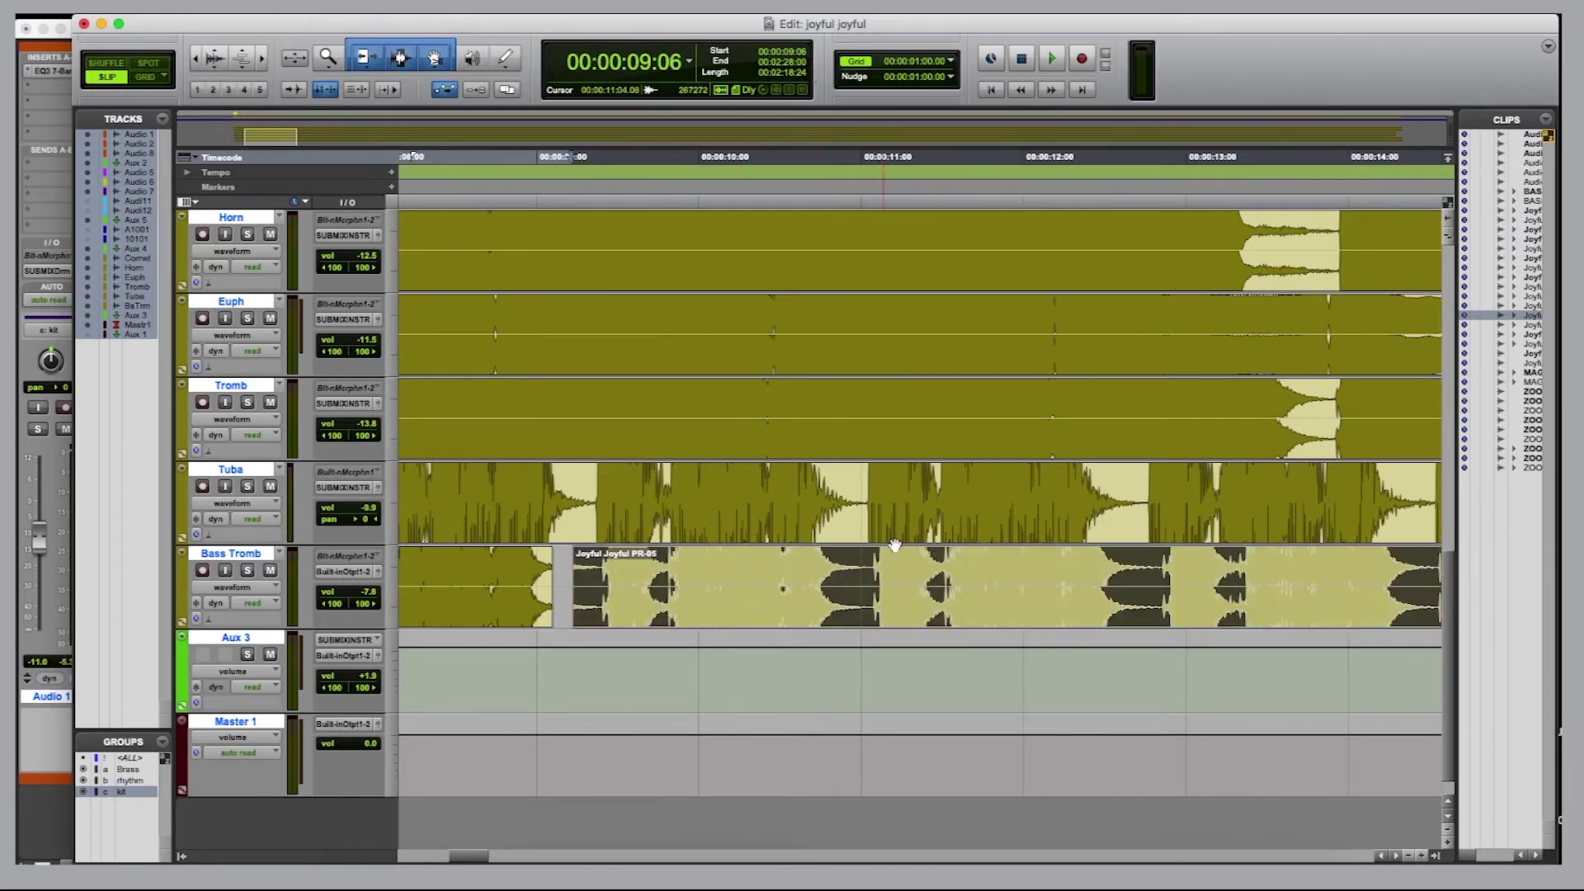
Step: Nudge the third Bass Tromb clip two frames earlier so that it starts at 00:00:09:04, checking it against the Tuba waveform
{"action": "scroll", "coordinate": [1160, 581], "scroll_direction": "right", "scroll_amount": 5}
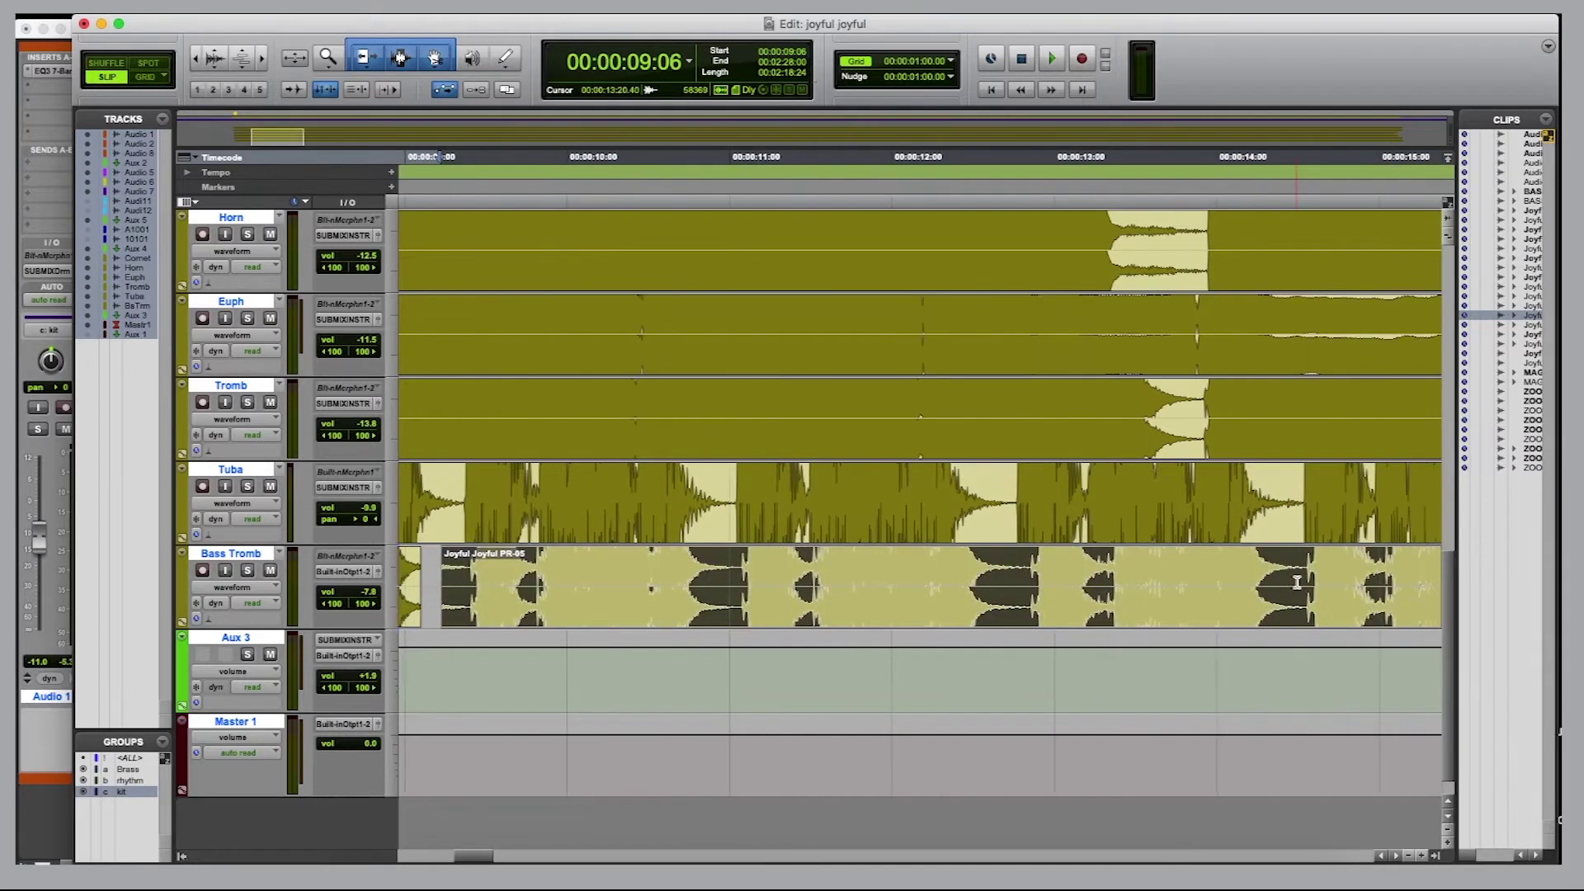
{"action": "scroll", "coordinate": [1188, 572], "scroll_direction": "left", "scroll_amount": 3}
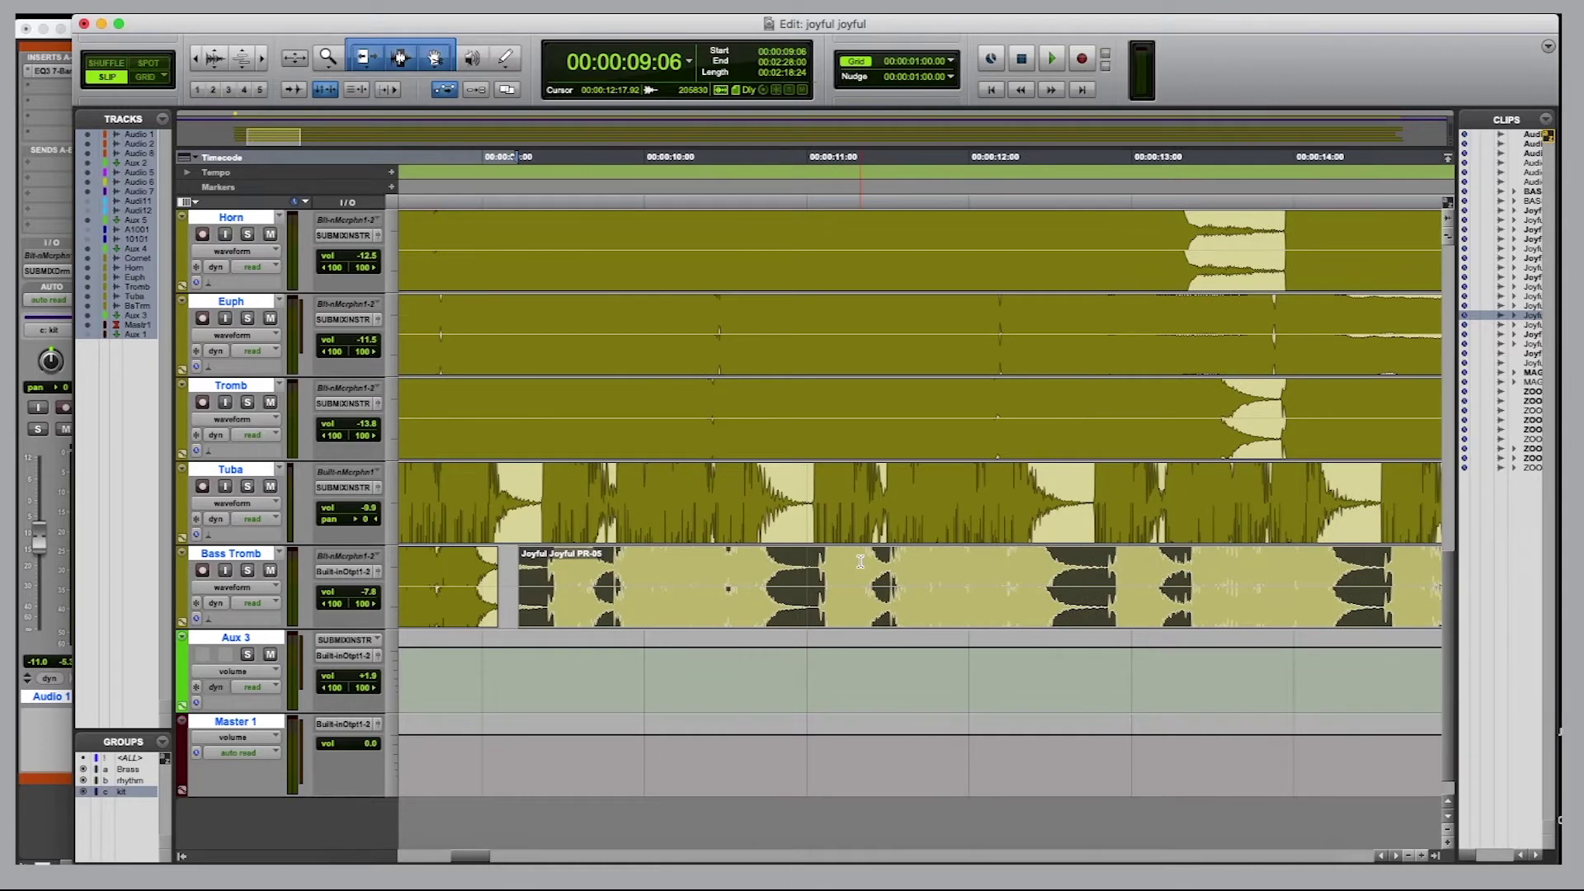
{"action": "key", "text": "KP_Subtract"}
{"action": "key", "text": "KP_Subtract"}
{"action": "scroll", "coordinate": [516, 520], "scroll_direction": "right", "scroll_amount": 1}
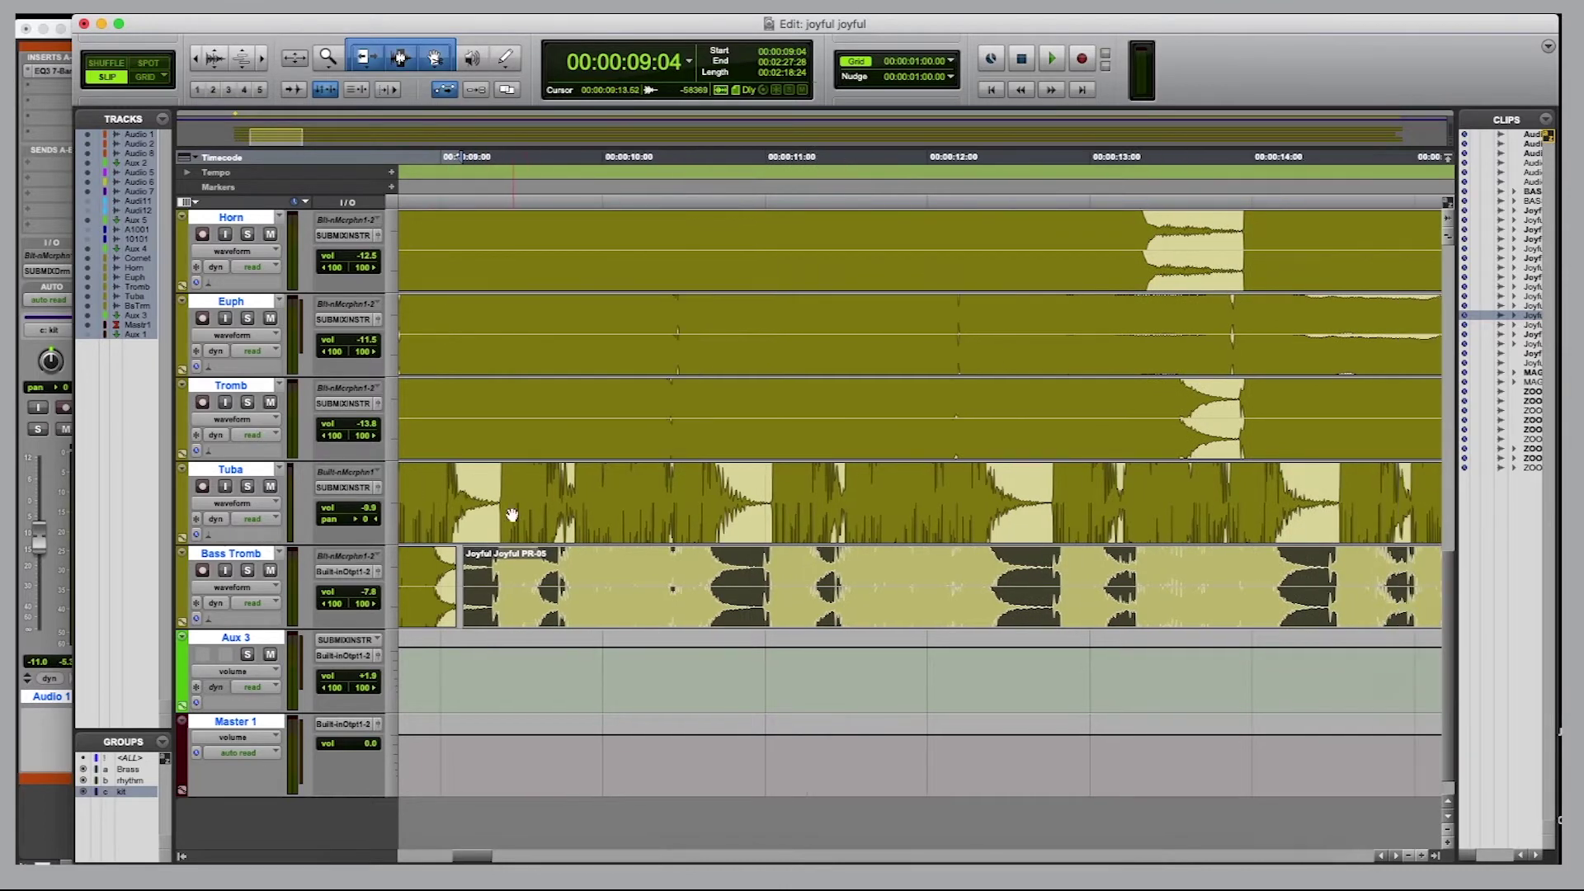
{"action": "scroll", "coordinate": [487, 577], "scroll_direction": "left", "scroll_amount": 6}
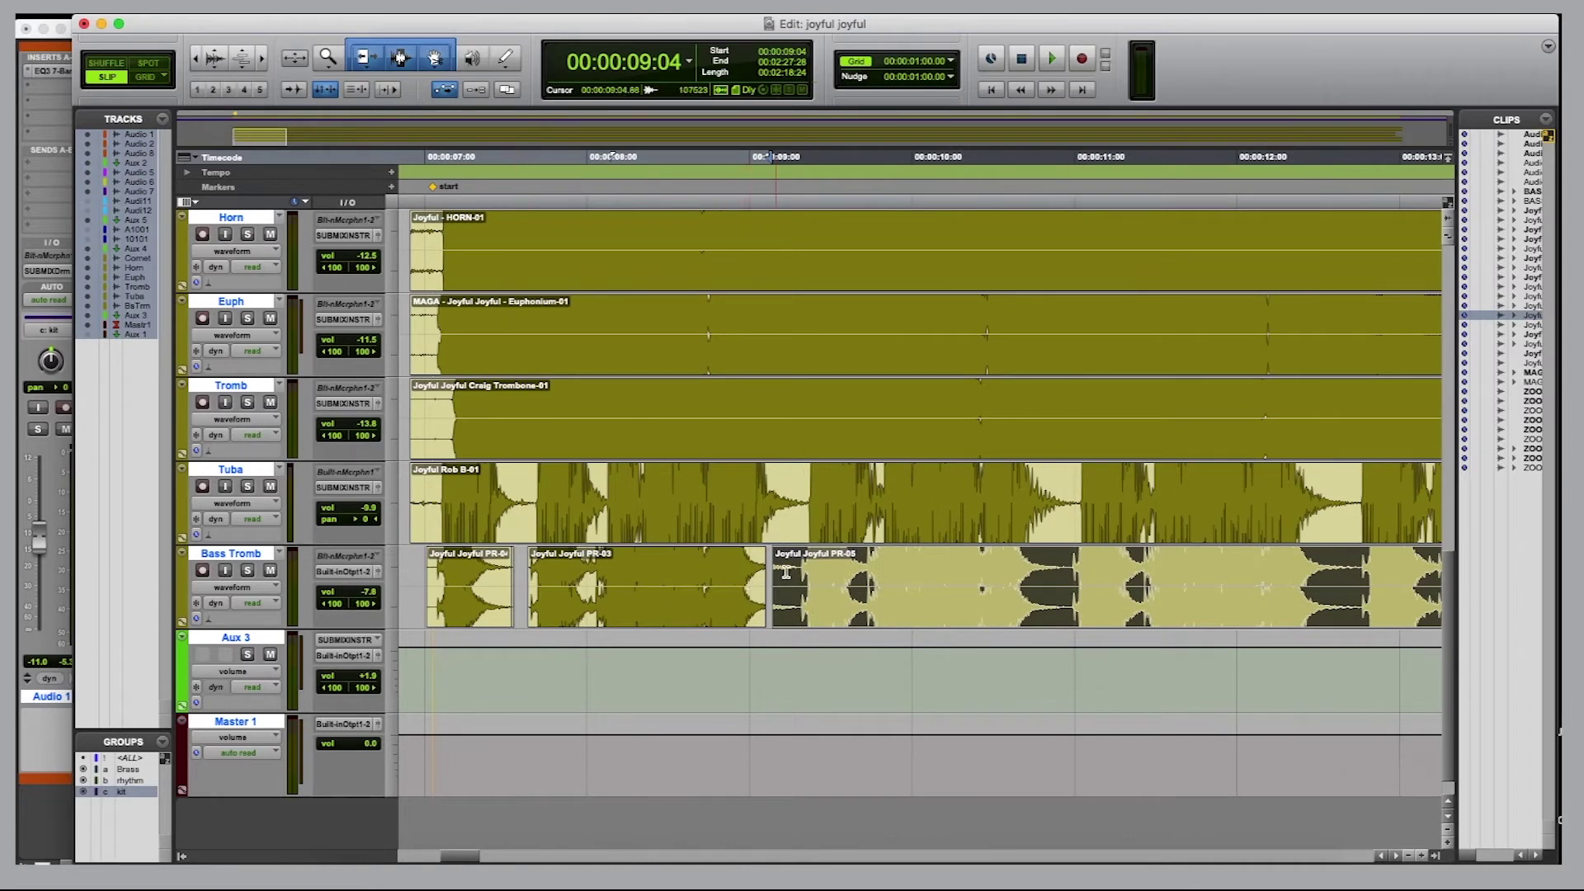
Step: Play the end of the song from 00:02:22:14 to hear whether the brass parts finish together
{"action": "mouse_move", "coordinate": [648, 616]}
{"action": "left_mouse_down"}
{"action": "mouse_move", "coordinate": [632, 617]}
{"action": "mouse_move", "coordinate": [653, 621]}
{"action": "left_mouse_up"}
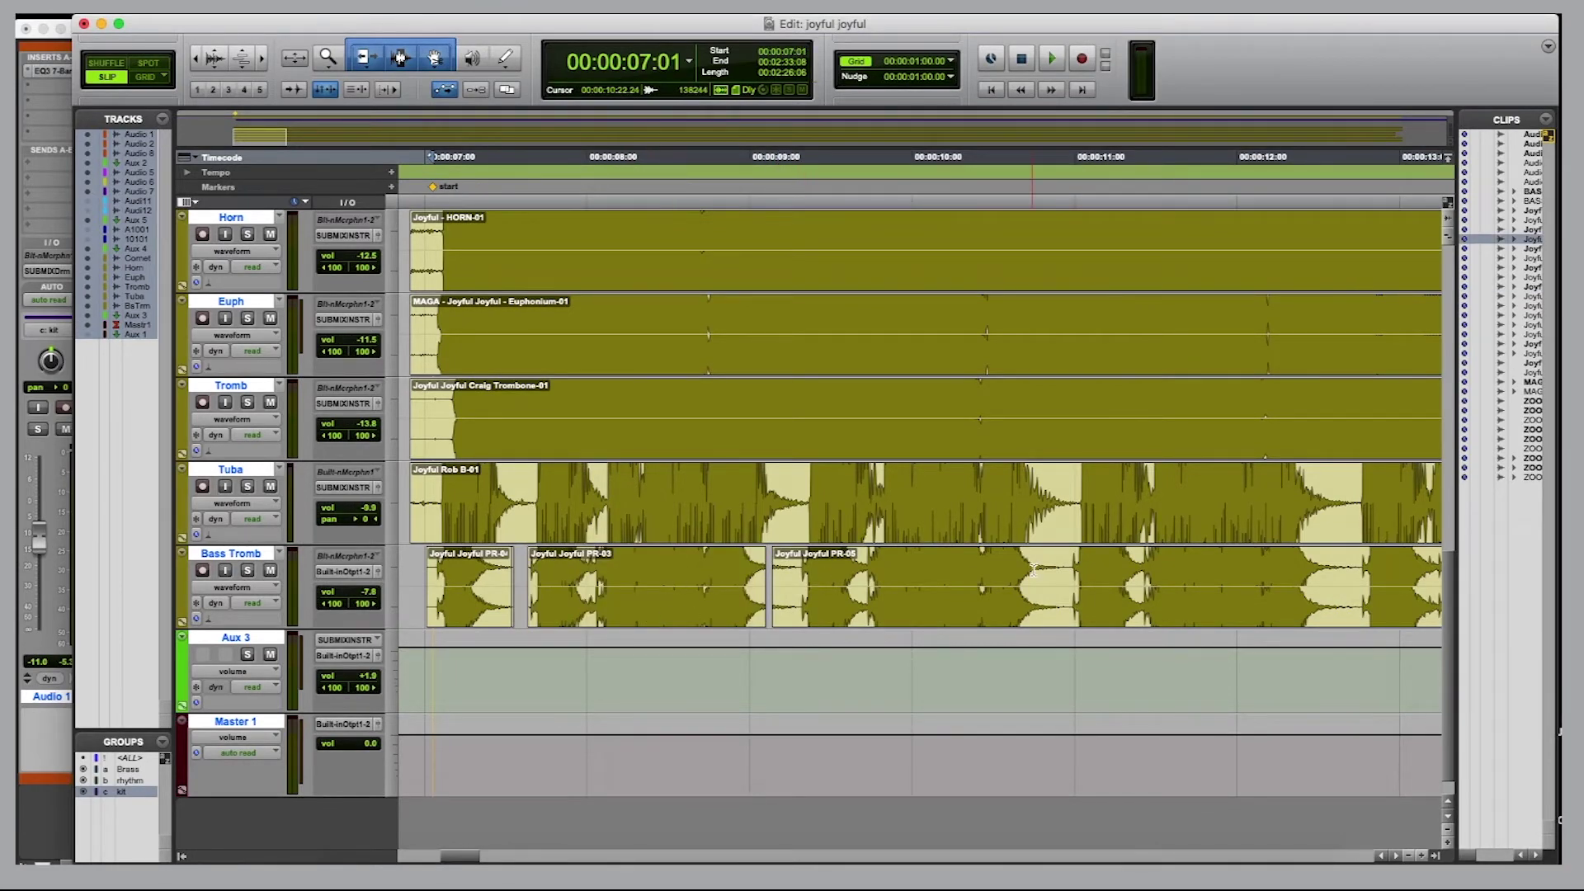
{"action": "scroll", "coordinate": [1033, 569], "scroll_direction": "right", "scroll_amount": 15}
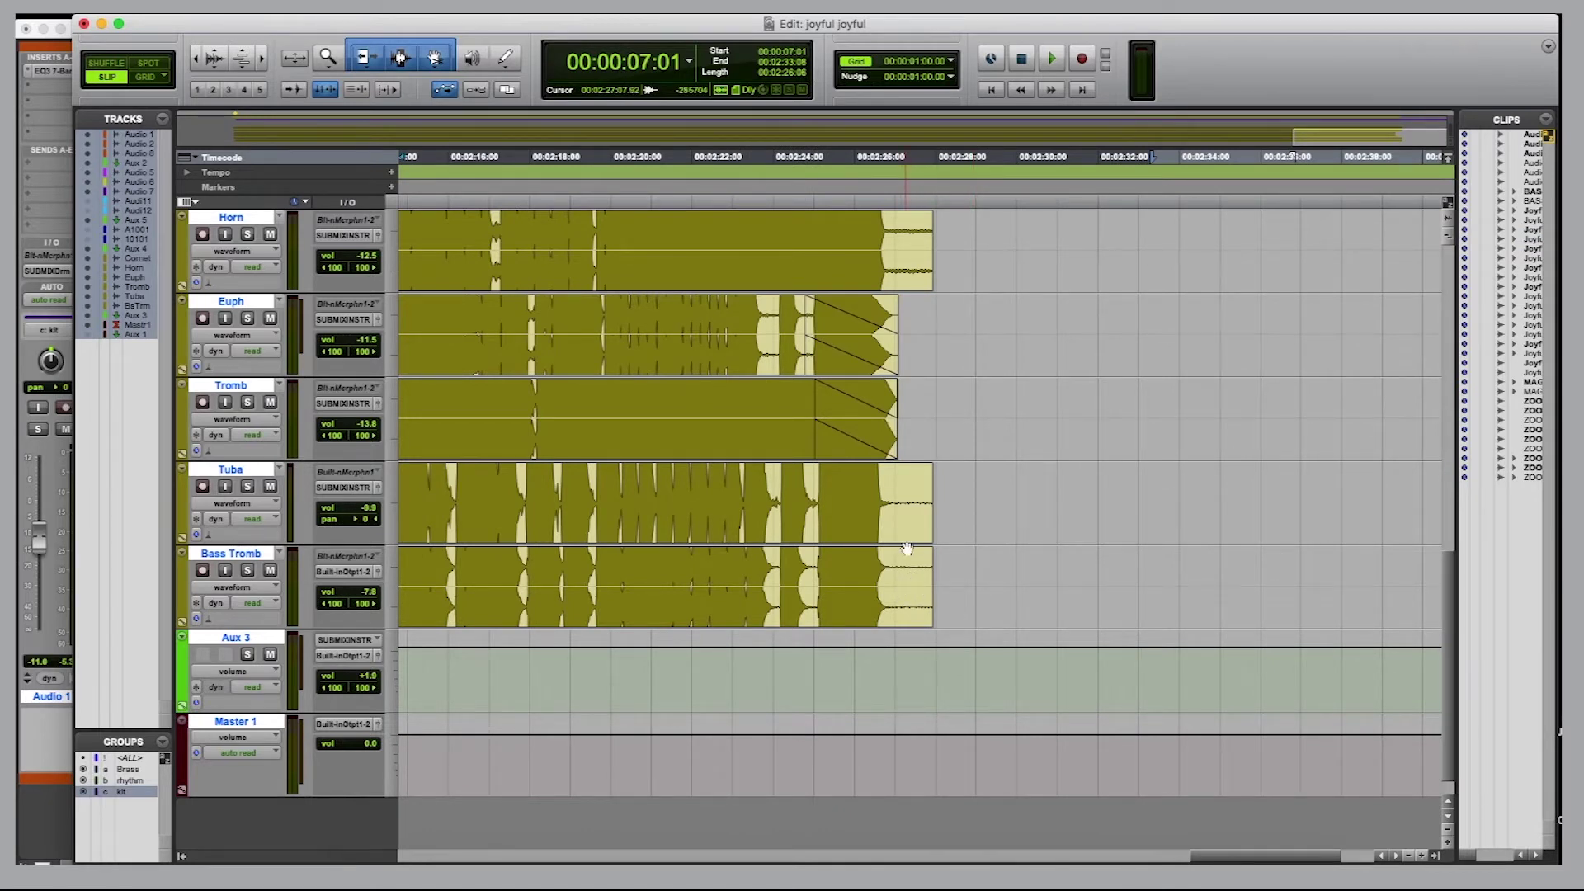
{"action": "left_click", "coordinate": [713, 221]}
{"action": "key", "text": "space"}
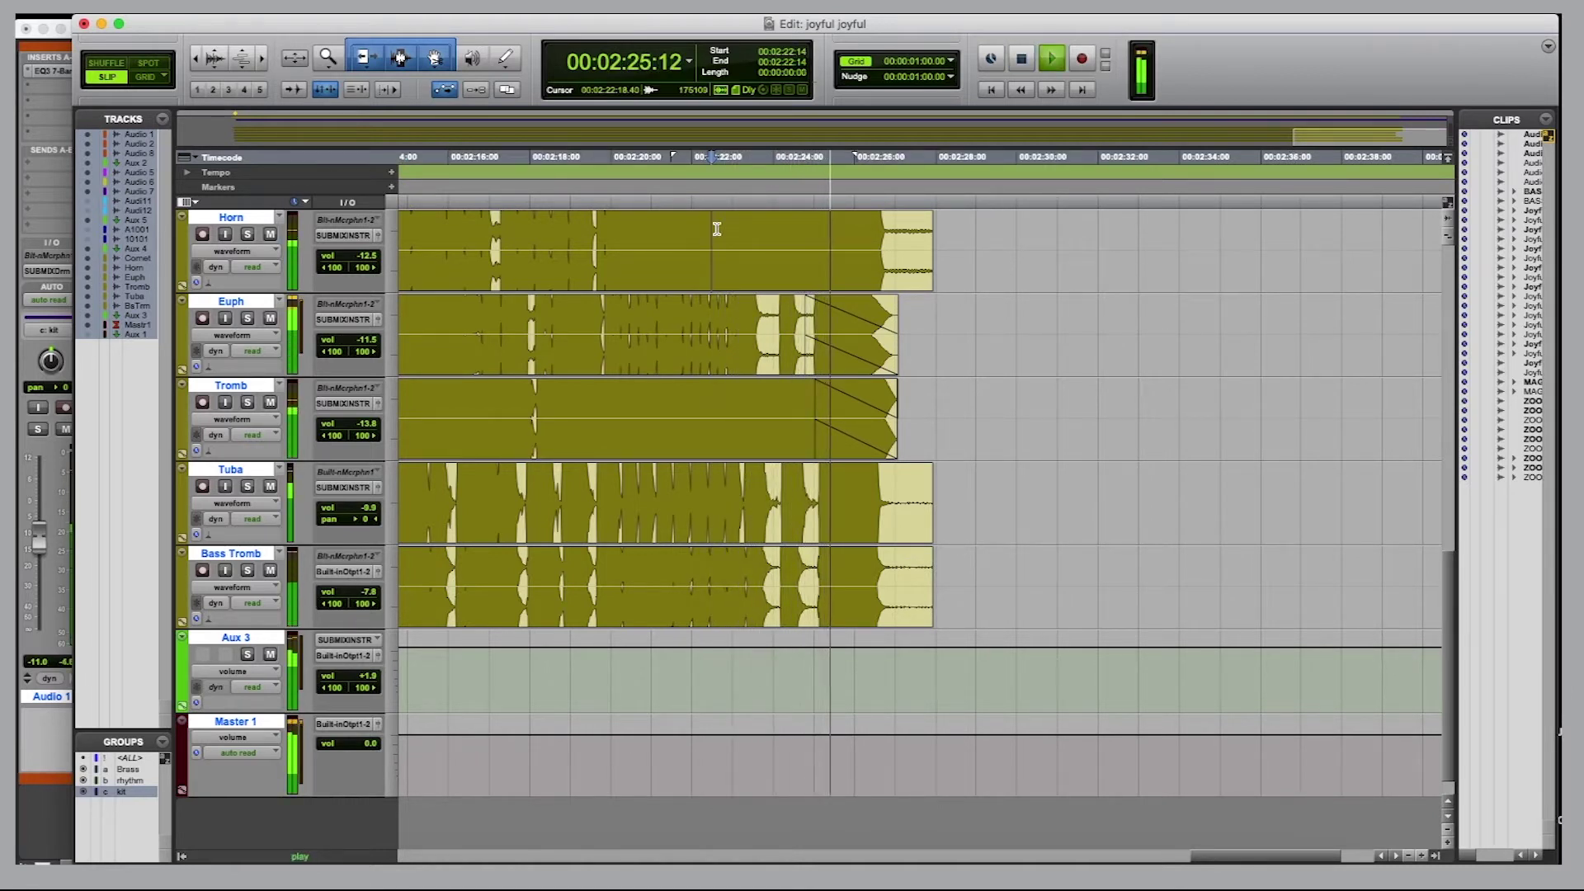
{"action": "key", "text": "space"}
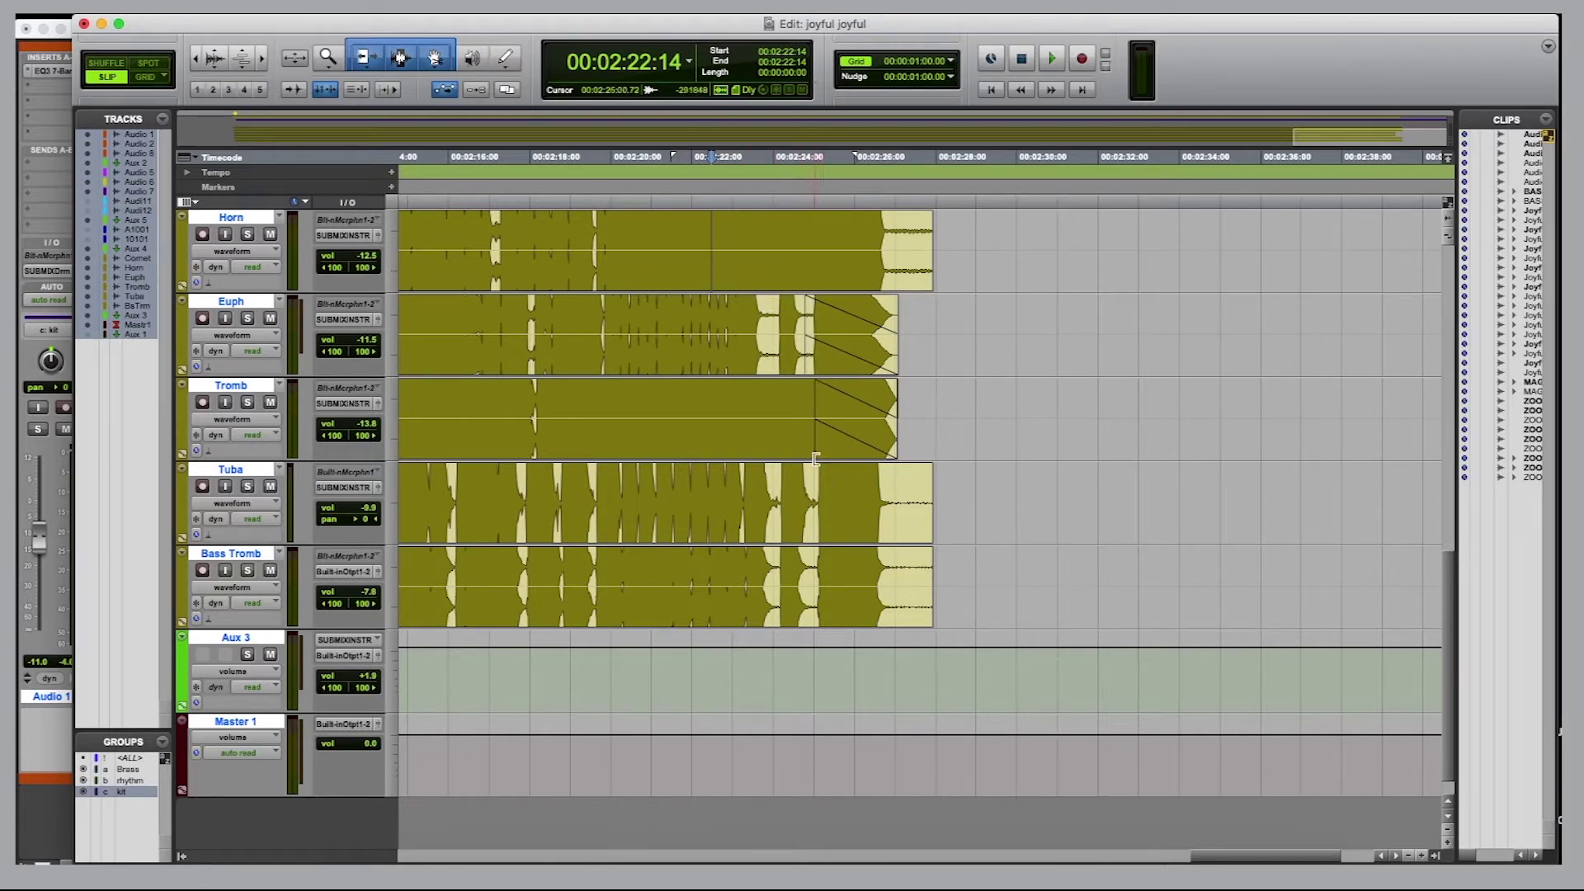
Step: Examine how the endings of the drum, instrument and brass tracks line up around 00:02:25:00
{"action": "scroll", "coordinate": [819, 340], "scroll_direction": "up", "scroll_amount": 3}
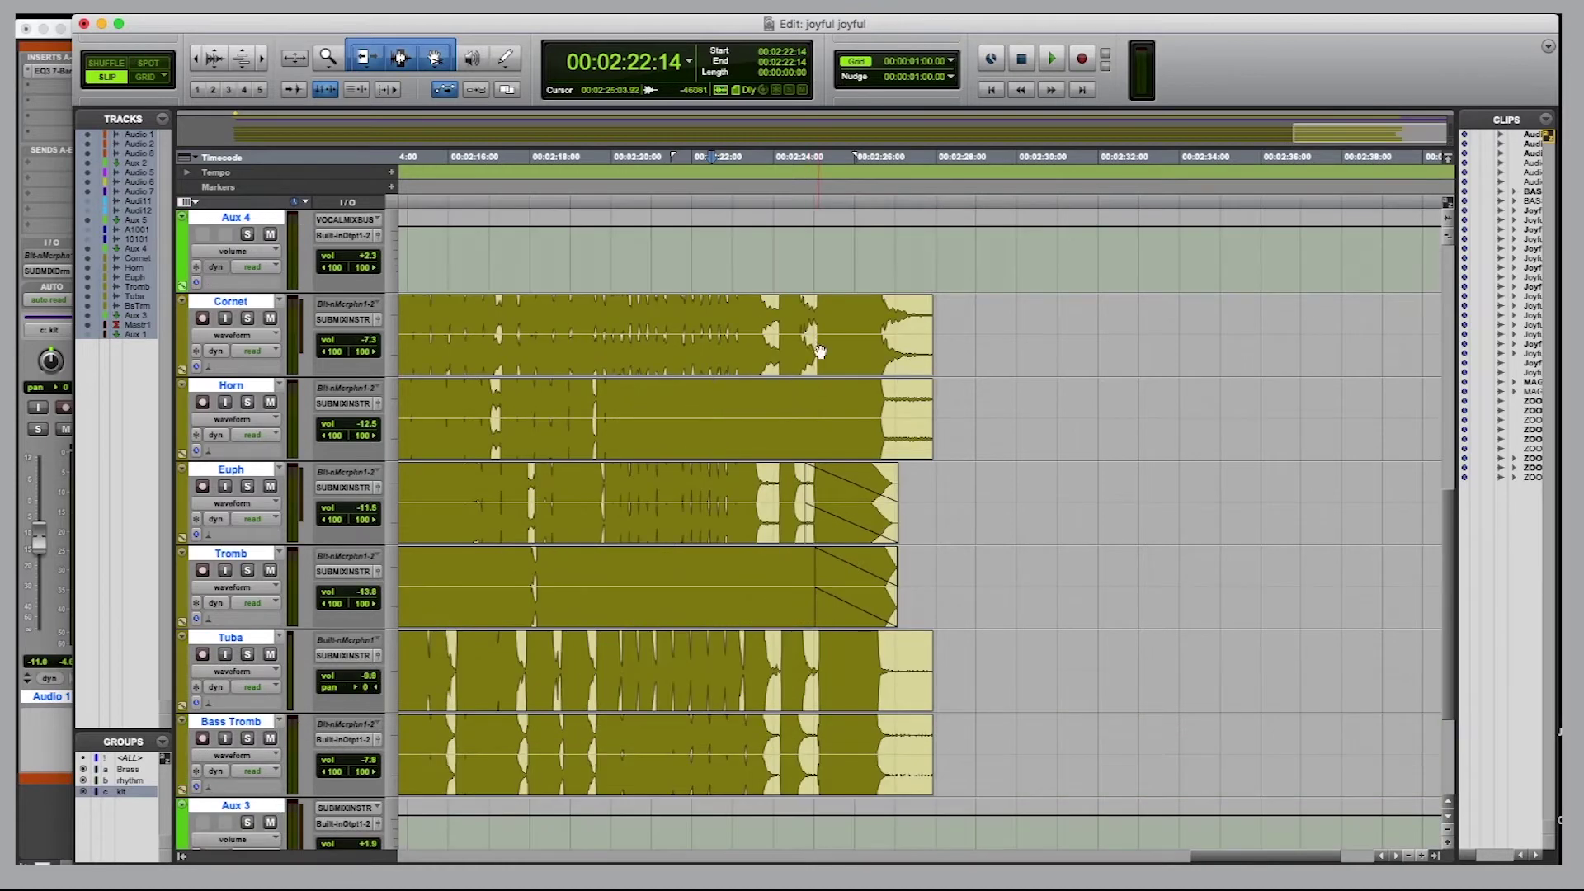
{"action": "scroll", "coordinate": [818, 340], "scroll_direction": "up", "scroll_amount": 5}
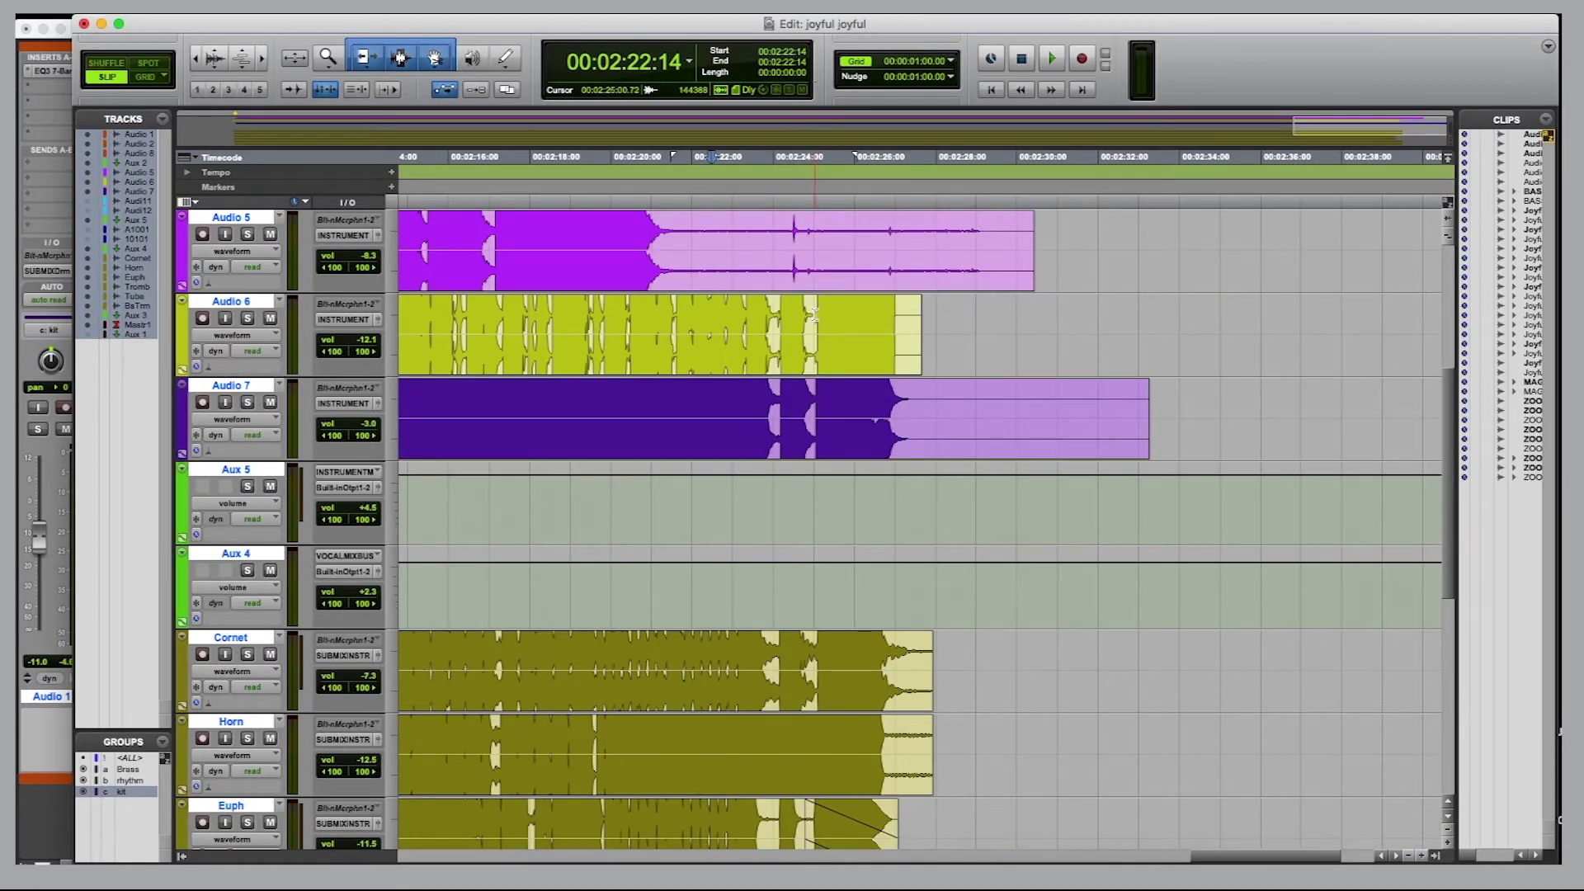
{"action": "scroll", "coordinate": [818, 268], "scroll_direction": "up", "scroll_amount": 5}
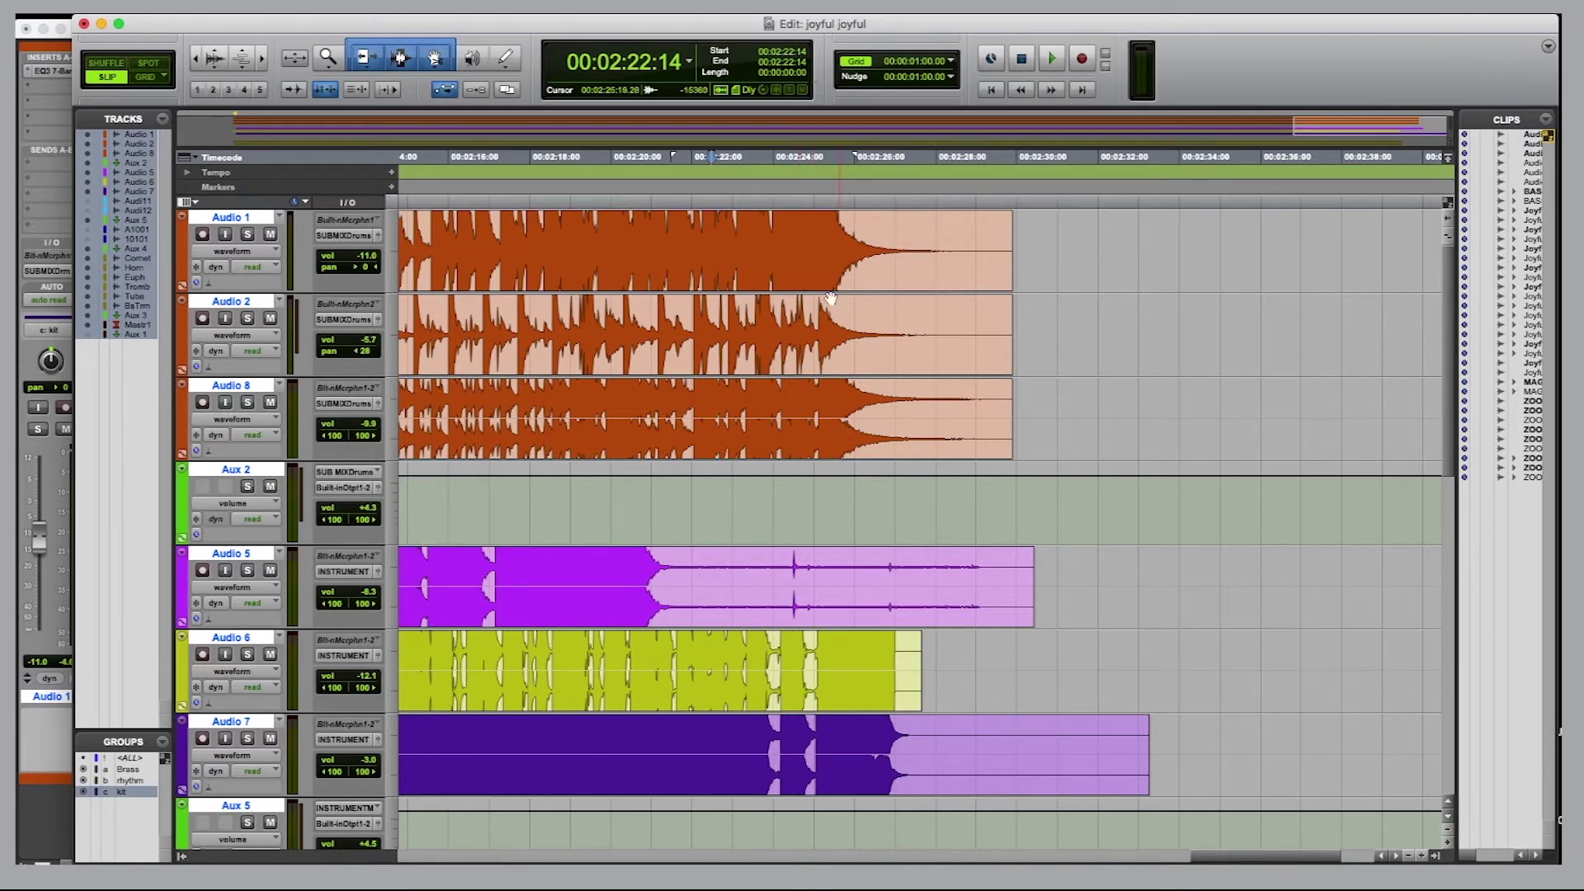
{"action": "scroll", "coordinate": [833, 572], "scroll_direction": "down", "scroll_amount": 10}
{"action": "scroll", "coordinate": [828, 597], "scroll_direction": "up", "scroll_amount": 6}
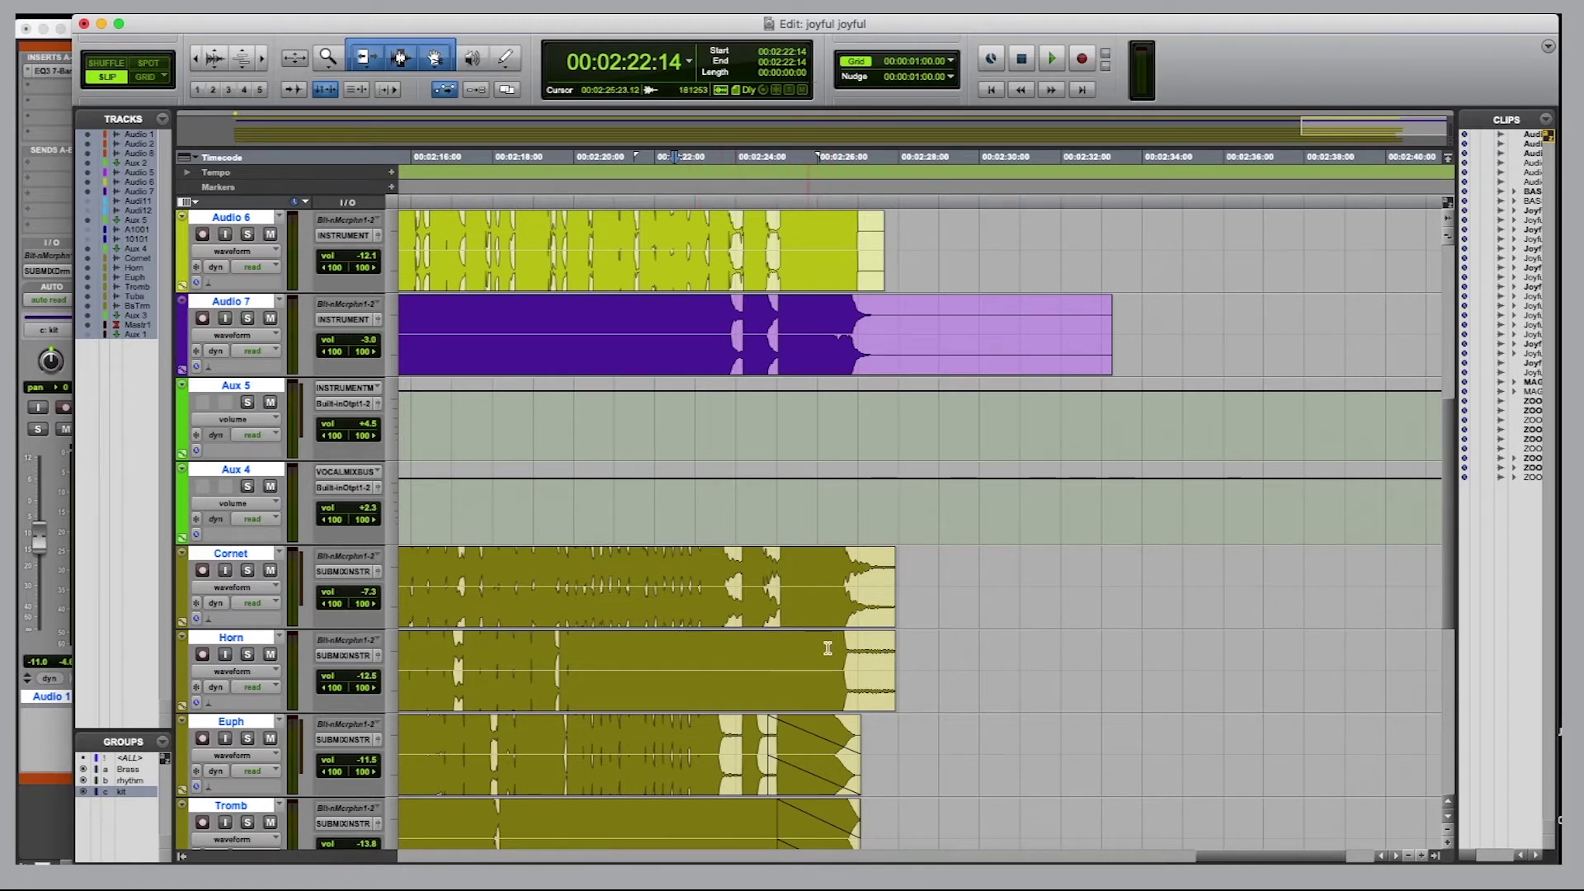
{"action": "scroll", "coordinate": [801, 644], "scroll_direction": "down", "scroll_amount": 2}
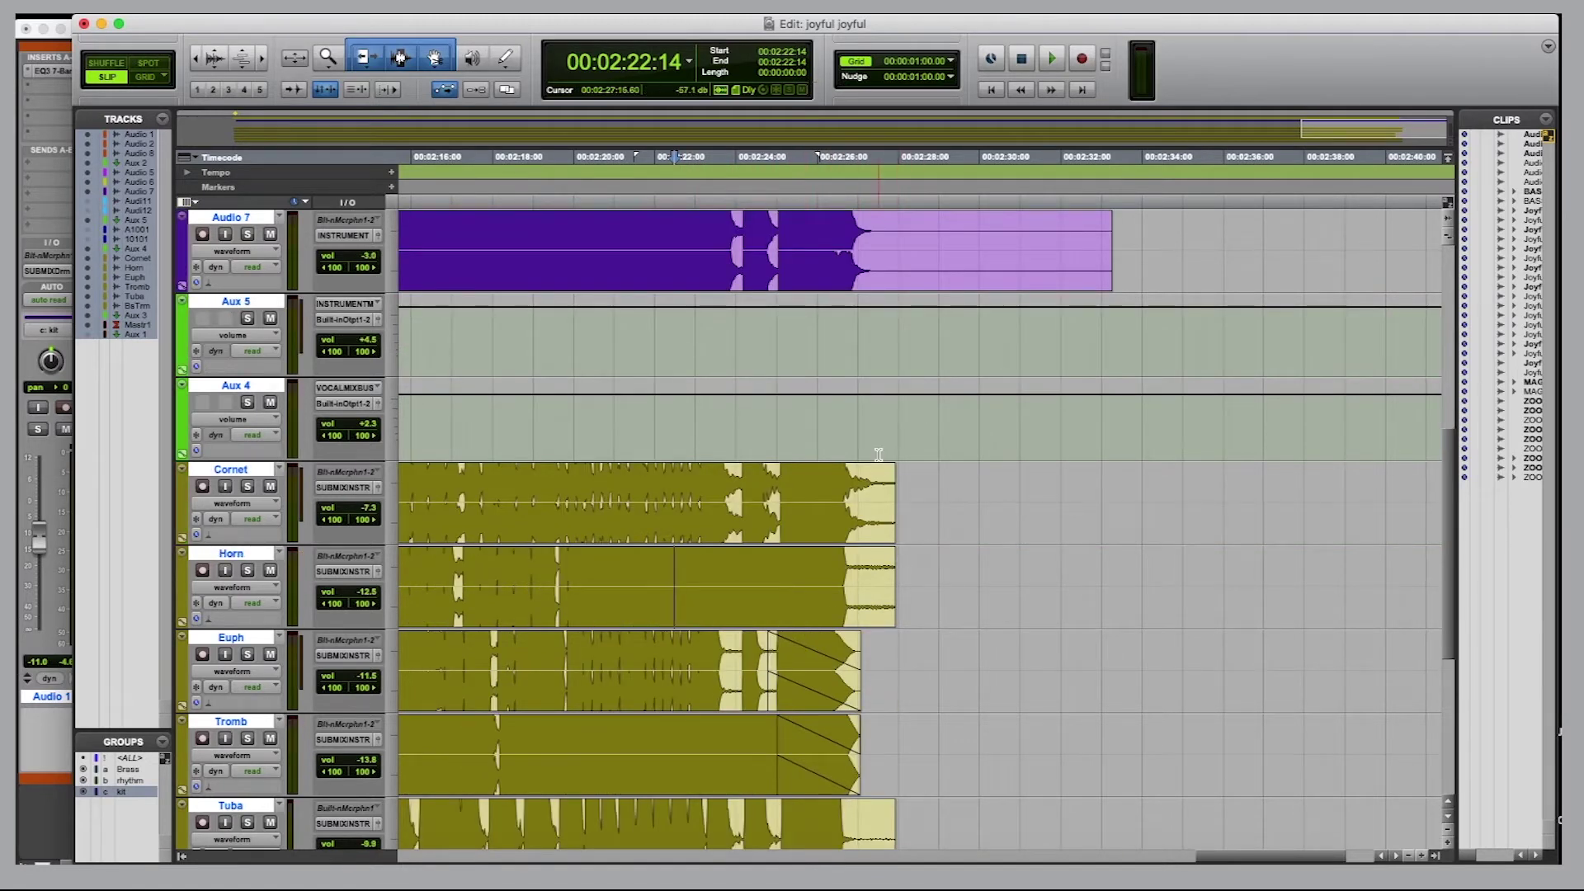
{"action": "scroll", "coordinate": [891, 748], "scroll_direction": "down", "scroll_amount": 3}
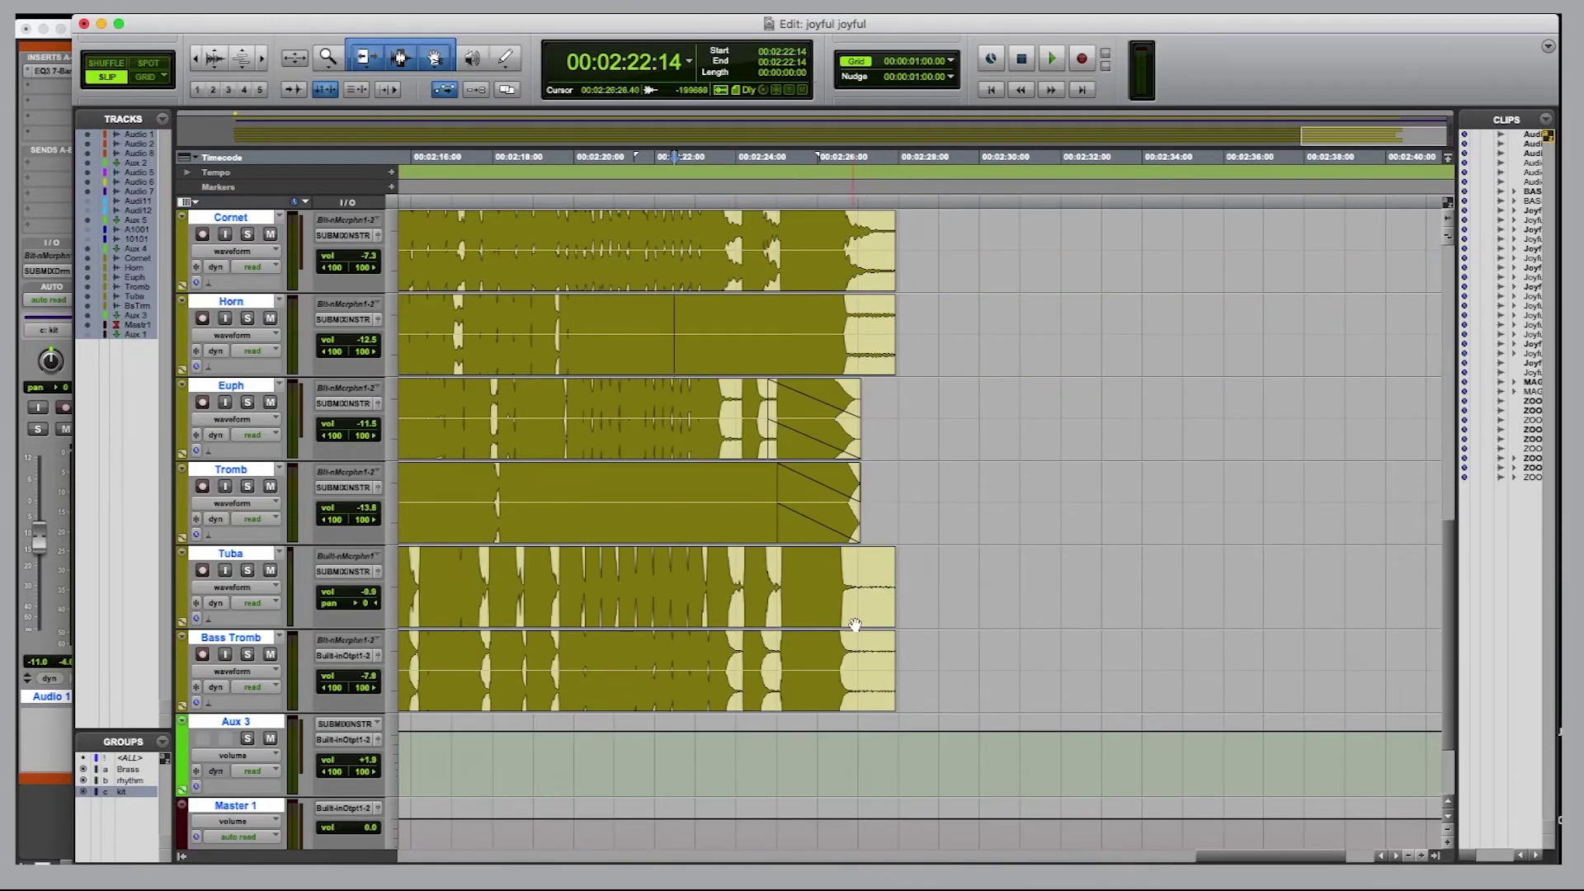
Step: Play the final chord from 00:02:25:00 to check how the parts come off together
{"action": "left_click", "coordinate": [777, 221]}
{"action": "key", "text": "space"}
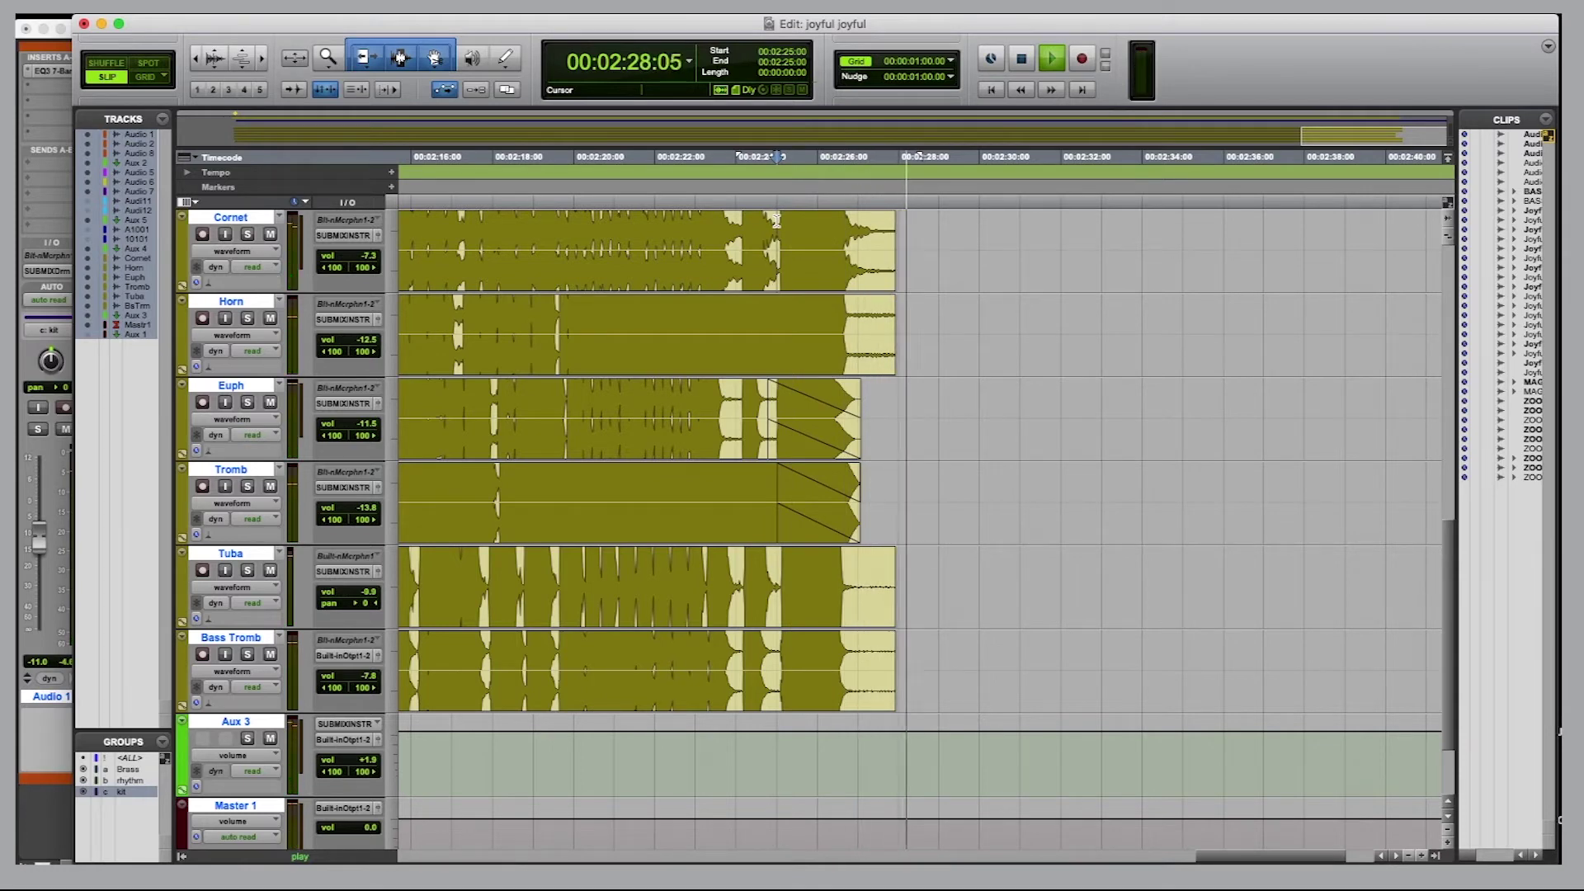
{"action": "key", "text": "space"}
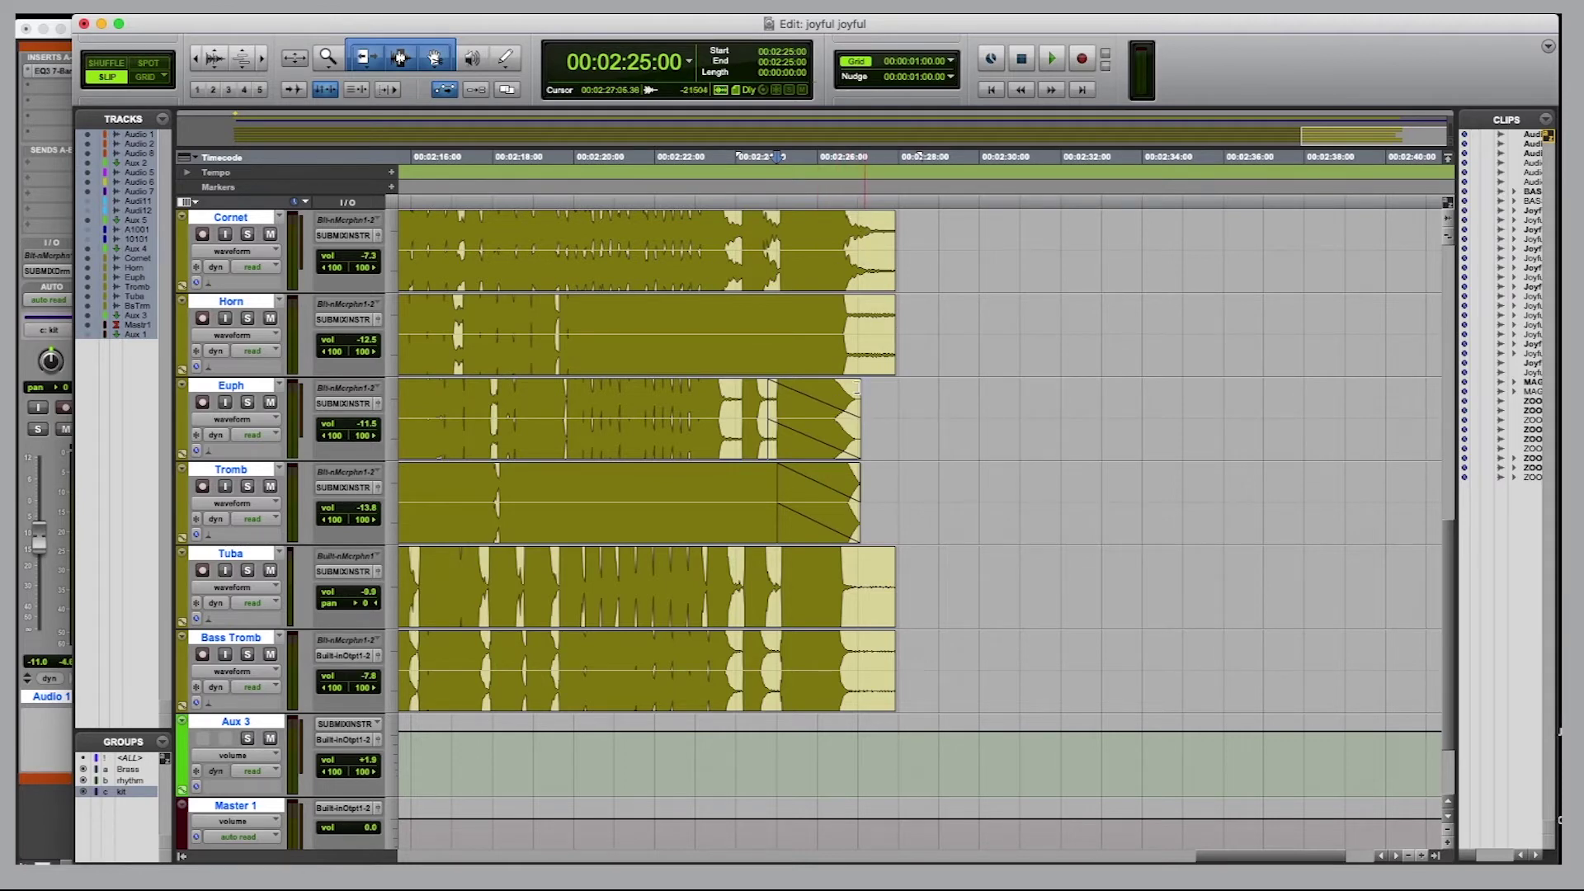
Step: Play the opening of the song from 00:00:06:29 near the start marker to hear all parts together
{"action": "scroll", "coordinate": [864, 355], "scroll_direction": "up", "scroll_amount": 5}
{"action": "key", "text": "super+equal"}
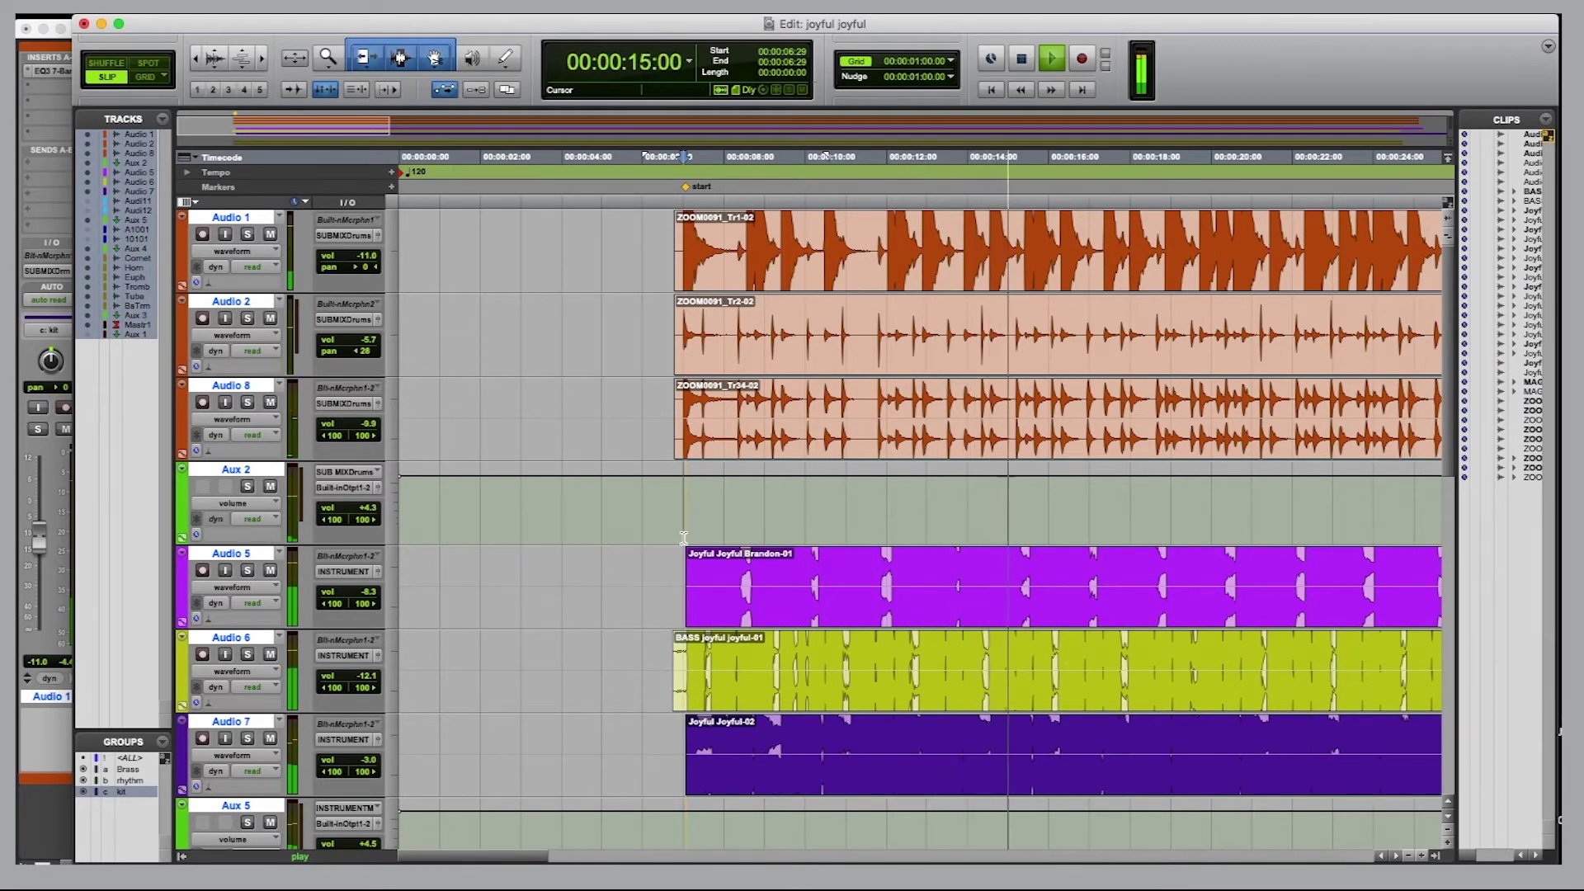
{"action": "key", "text": "space"}
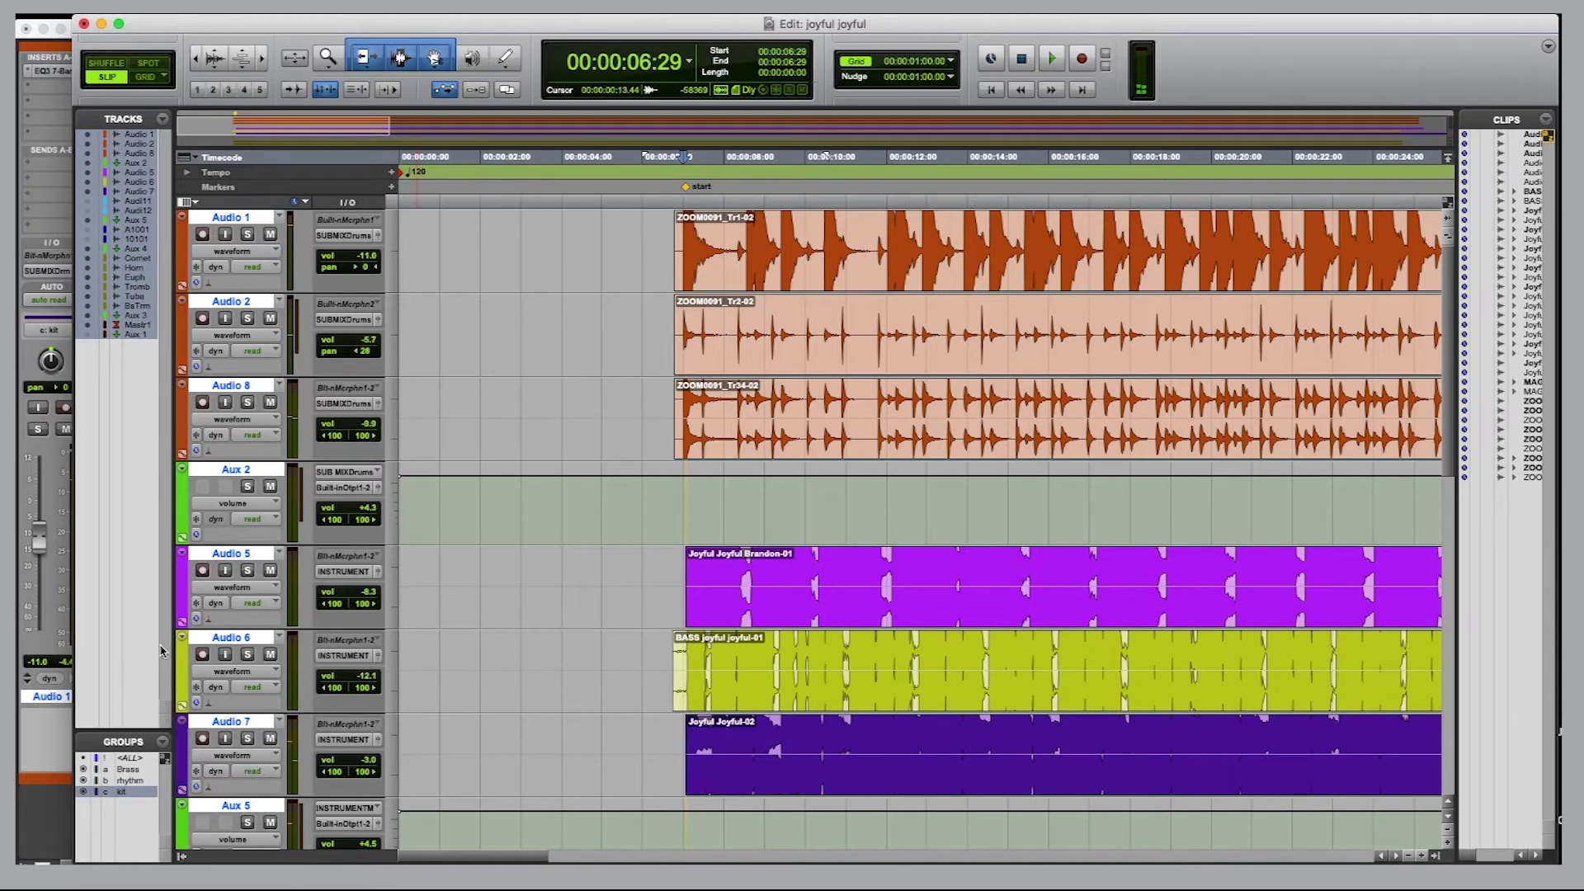
Step: Play the session from 00:00:46:00 with the mixer in view and try raising the Horn channel's volume
{"action": "key", "text": "super+equal"}
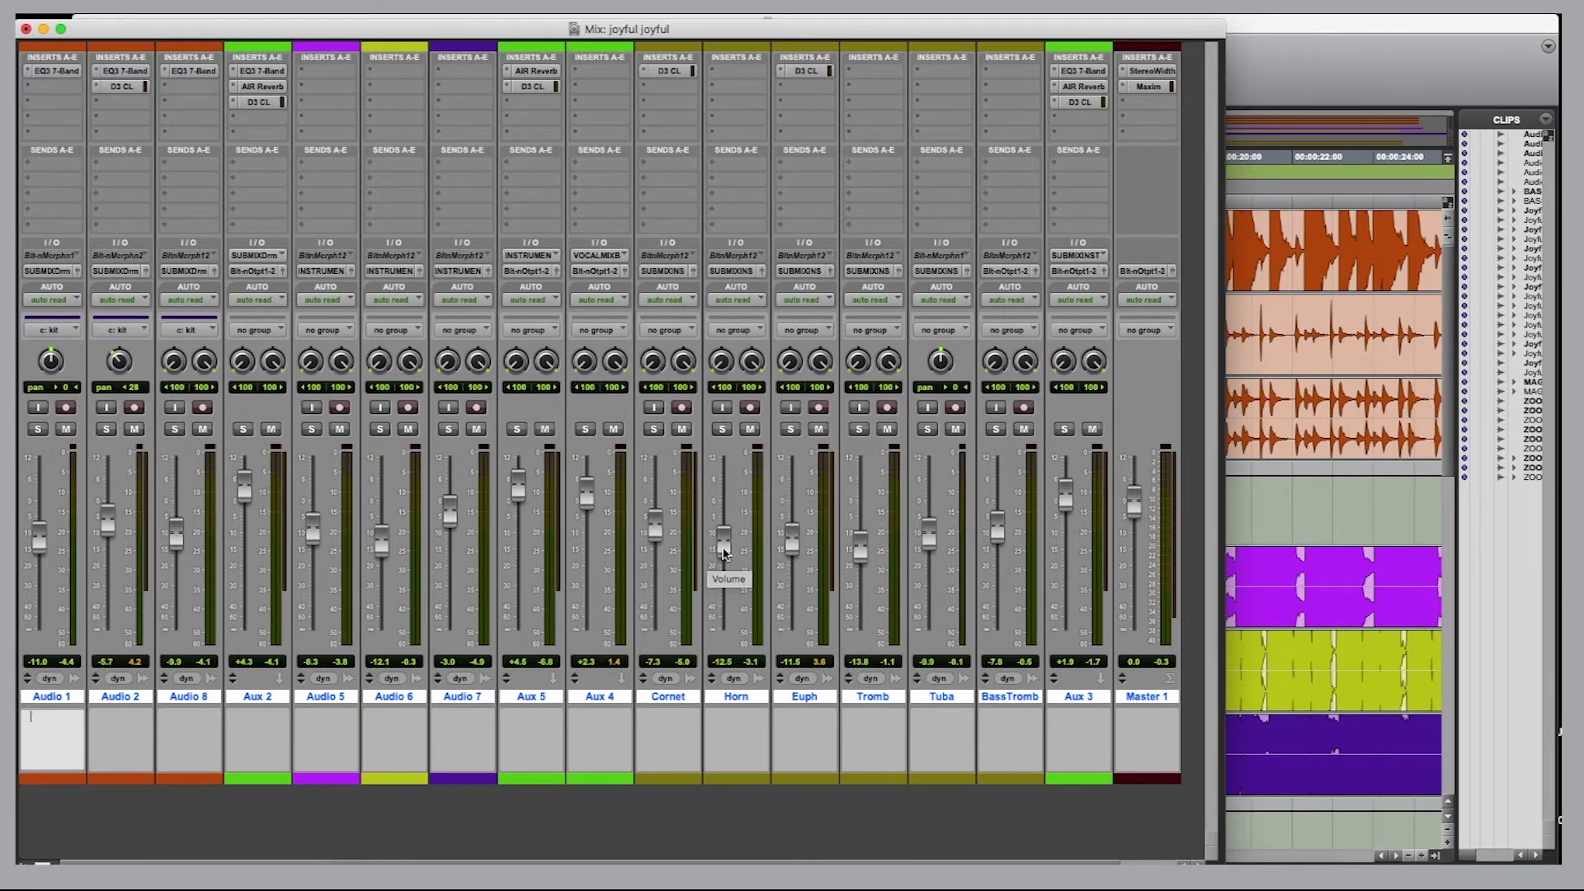
{"action": "key", "text": "super+equal"}
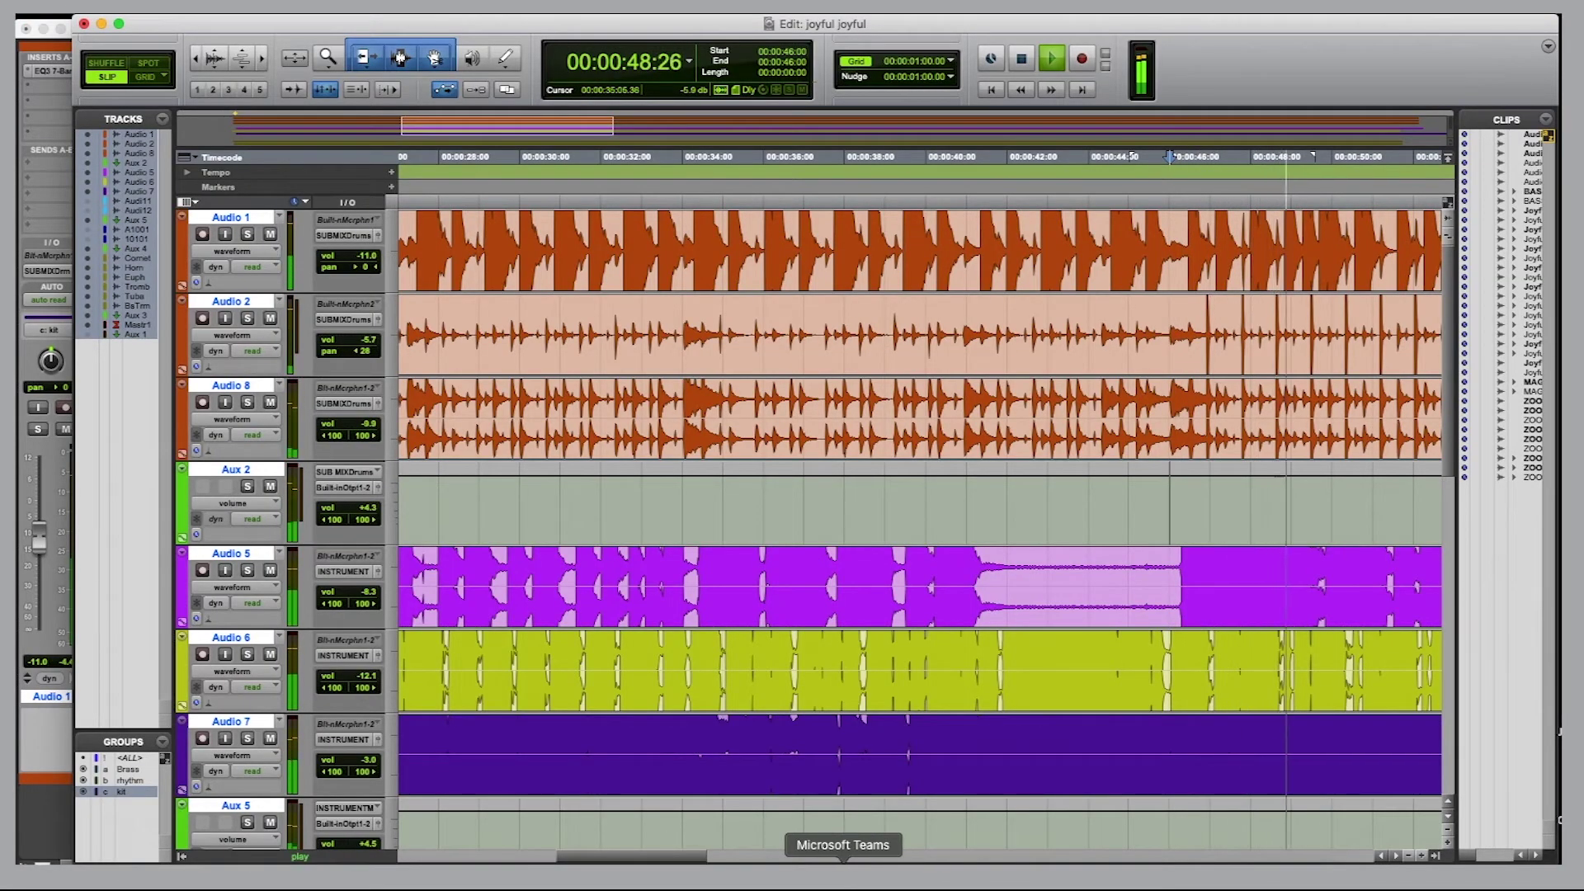
{"action": "key", "text": "super+equal"}
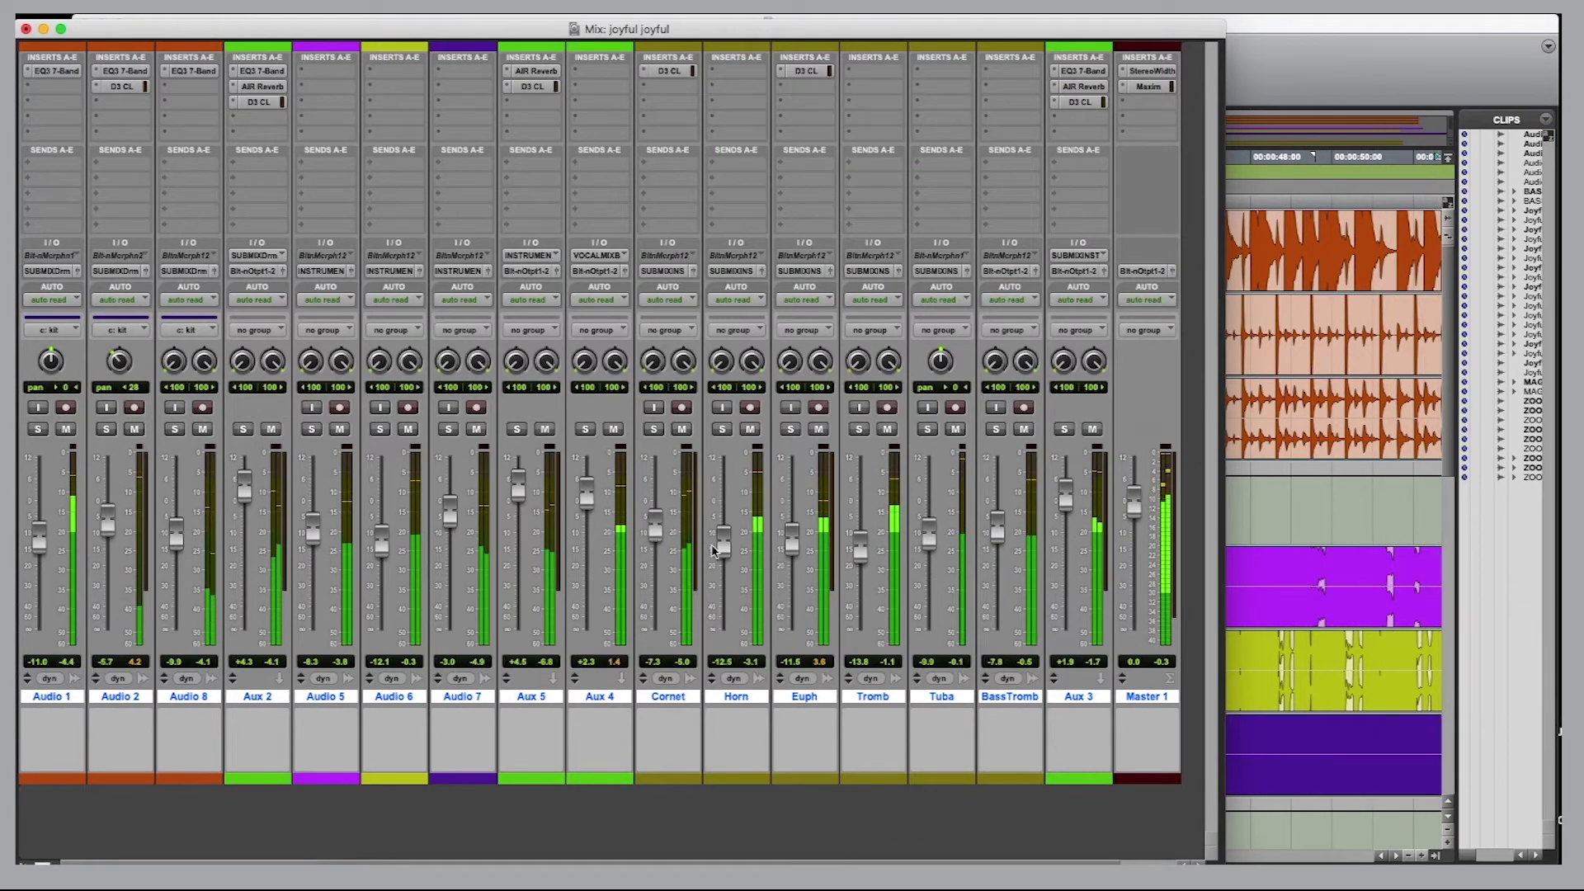
{"action": "left_click_drag", "start_coordinate": [725, 553], "coordinate": [726, 483]}
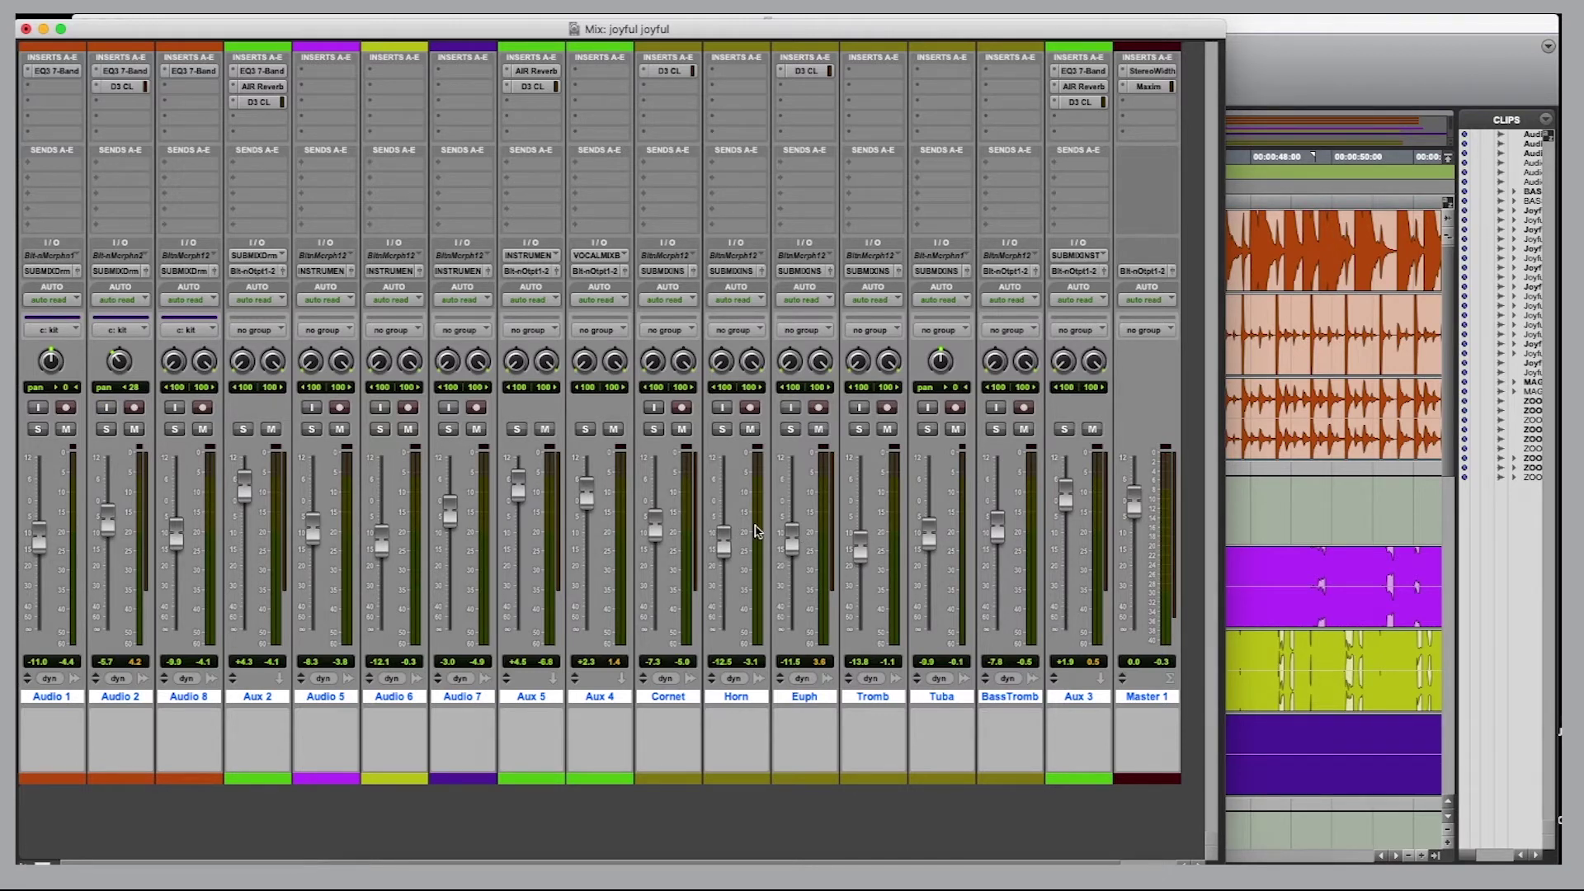
{"action": "key", "text": "space"}
Step: Try the Tromb channel at +2.3 dB, set its volume to -16.1 dB and listen to the mix
{"action": "left_click_drag", "start_coordinate": [868, 553], "coordinate": [866, 499]}
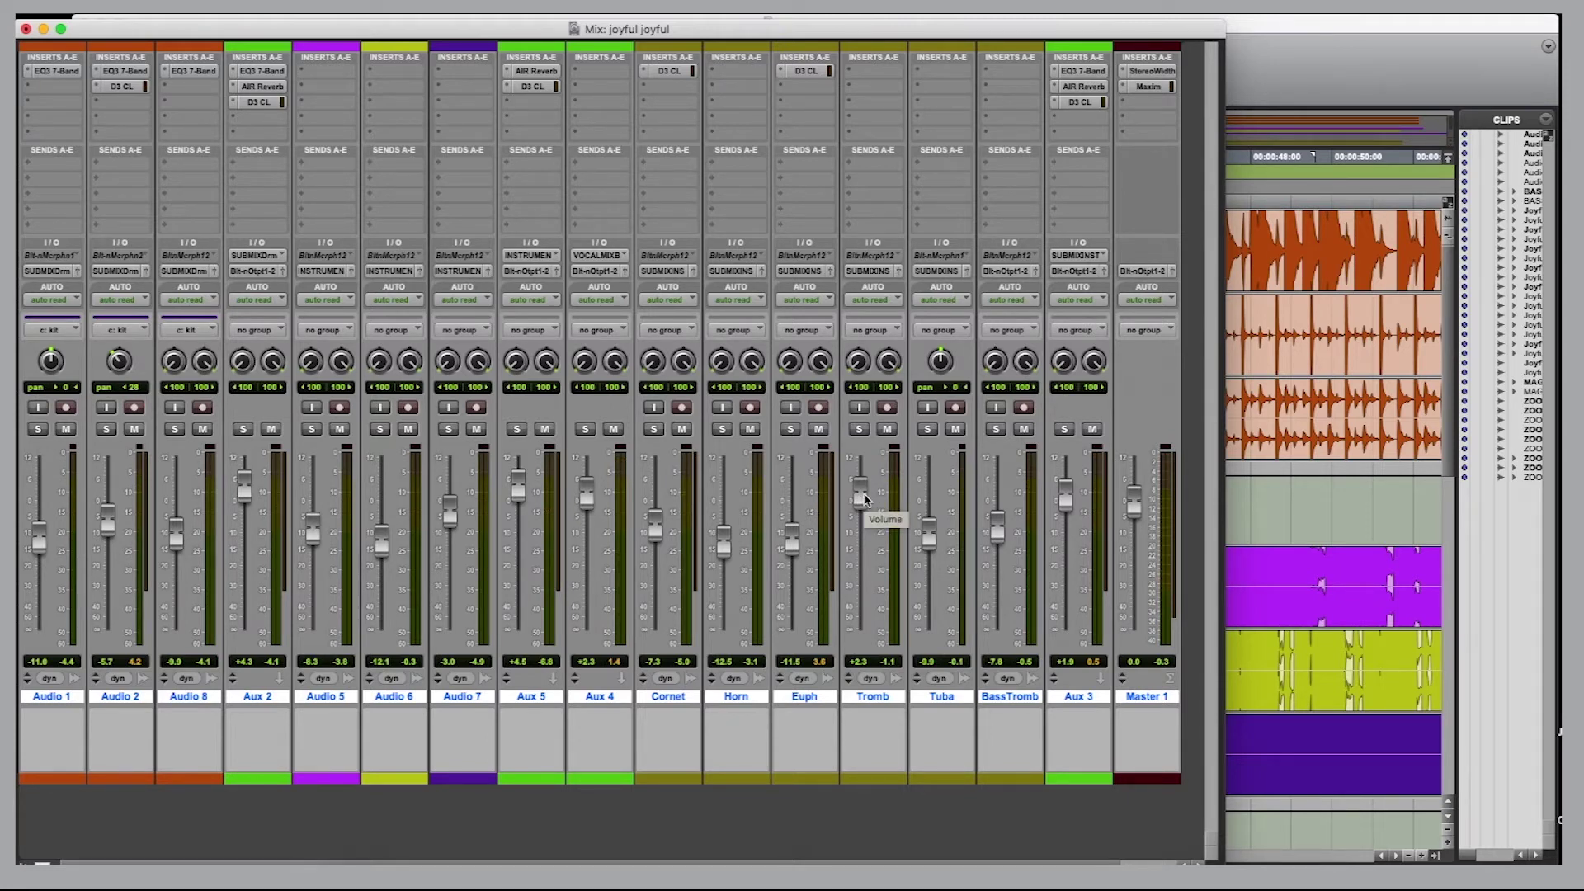
{"action": "left_click_drag", "start_coordinate": [863, 498], "coordinate": [862, 557]}
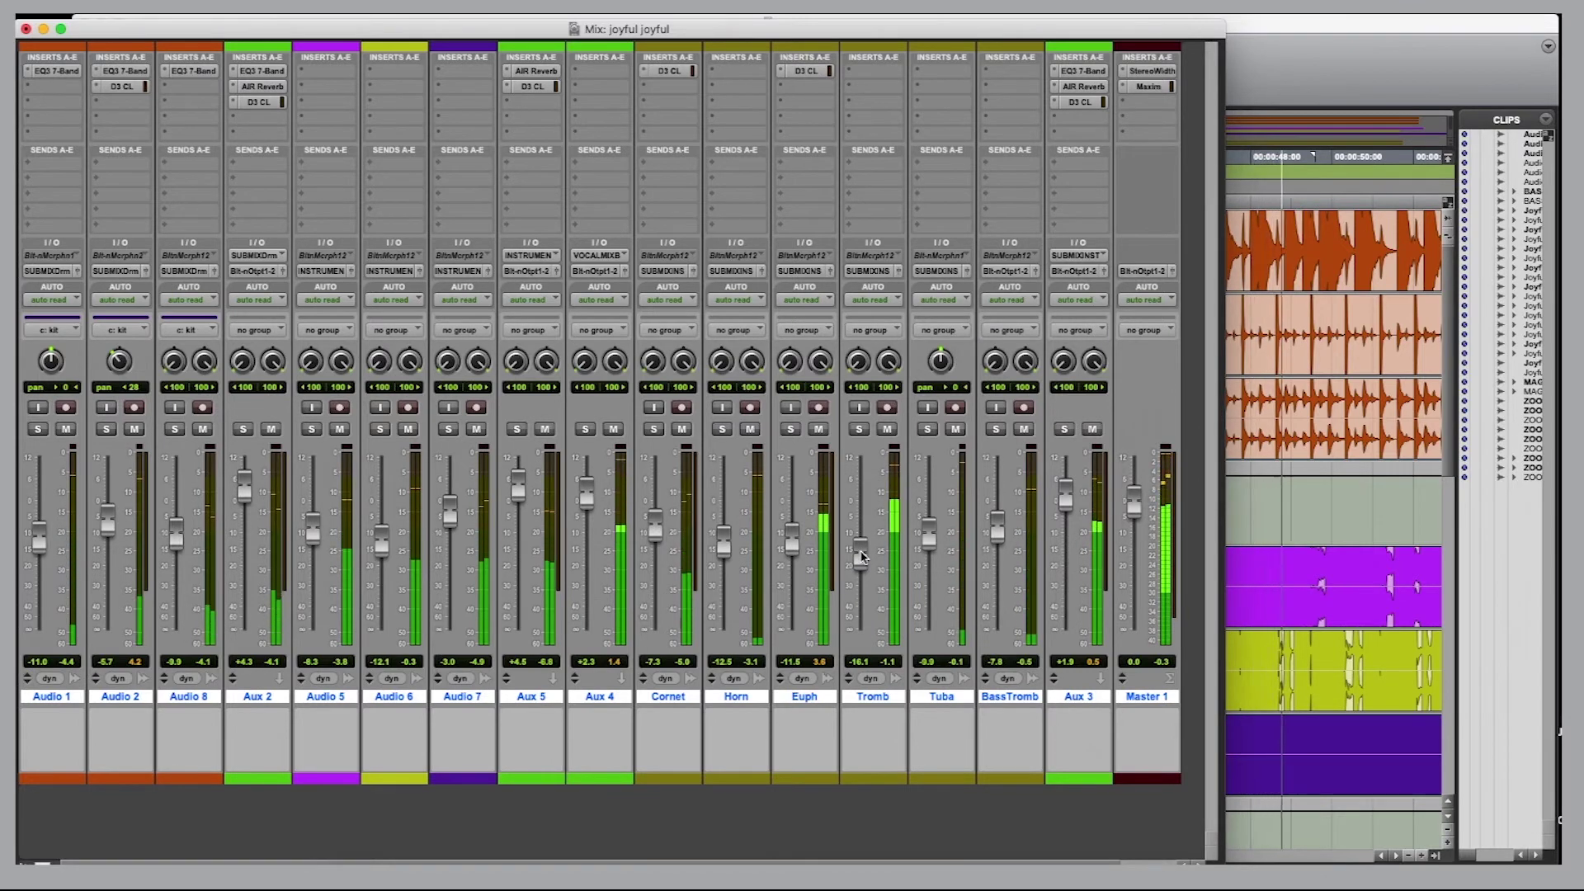
{"action": "key", "text": "space"}
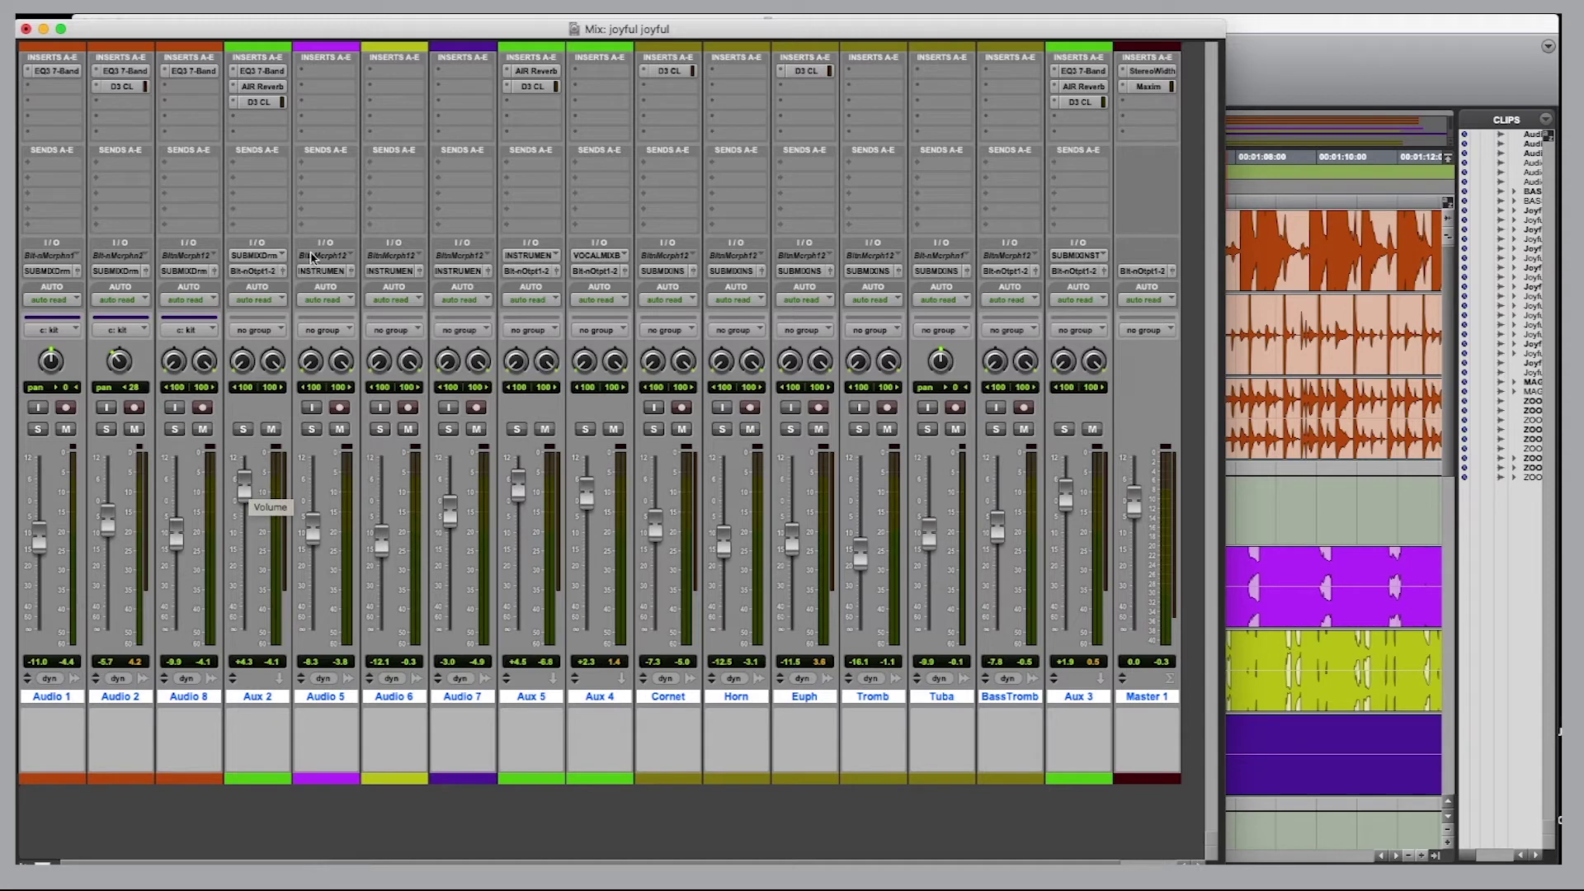
Step: Review the AIR Reverb settings on Aux 5 and close the plug-in window
{"action": "left_click", "coordinate": [534, 72]}
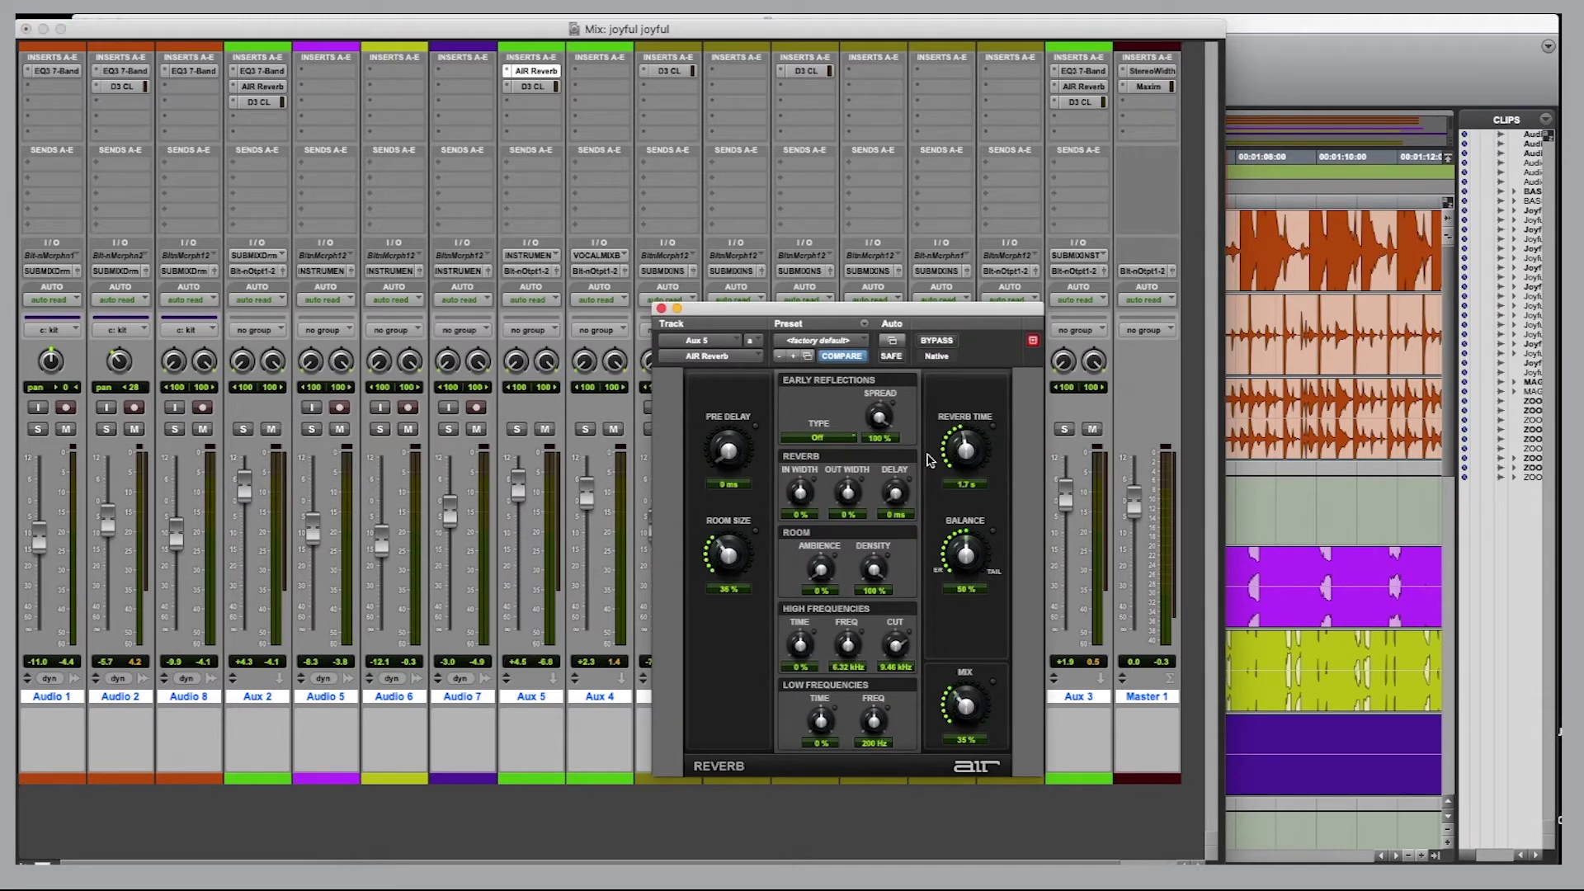
{"action": "left_click", "coordinate": [662, 310]}
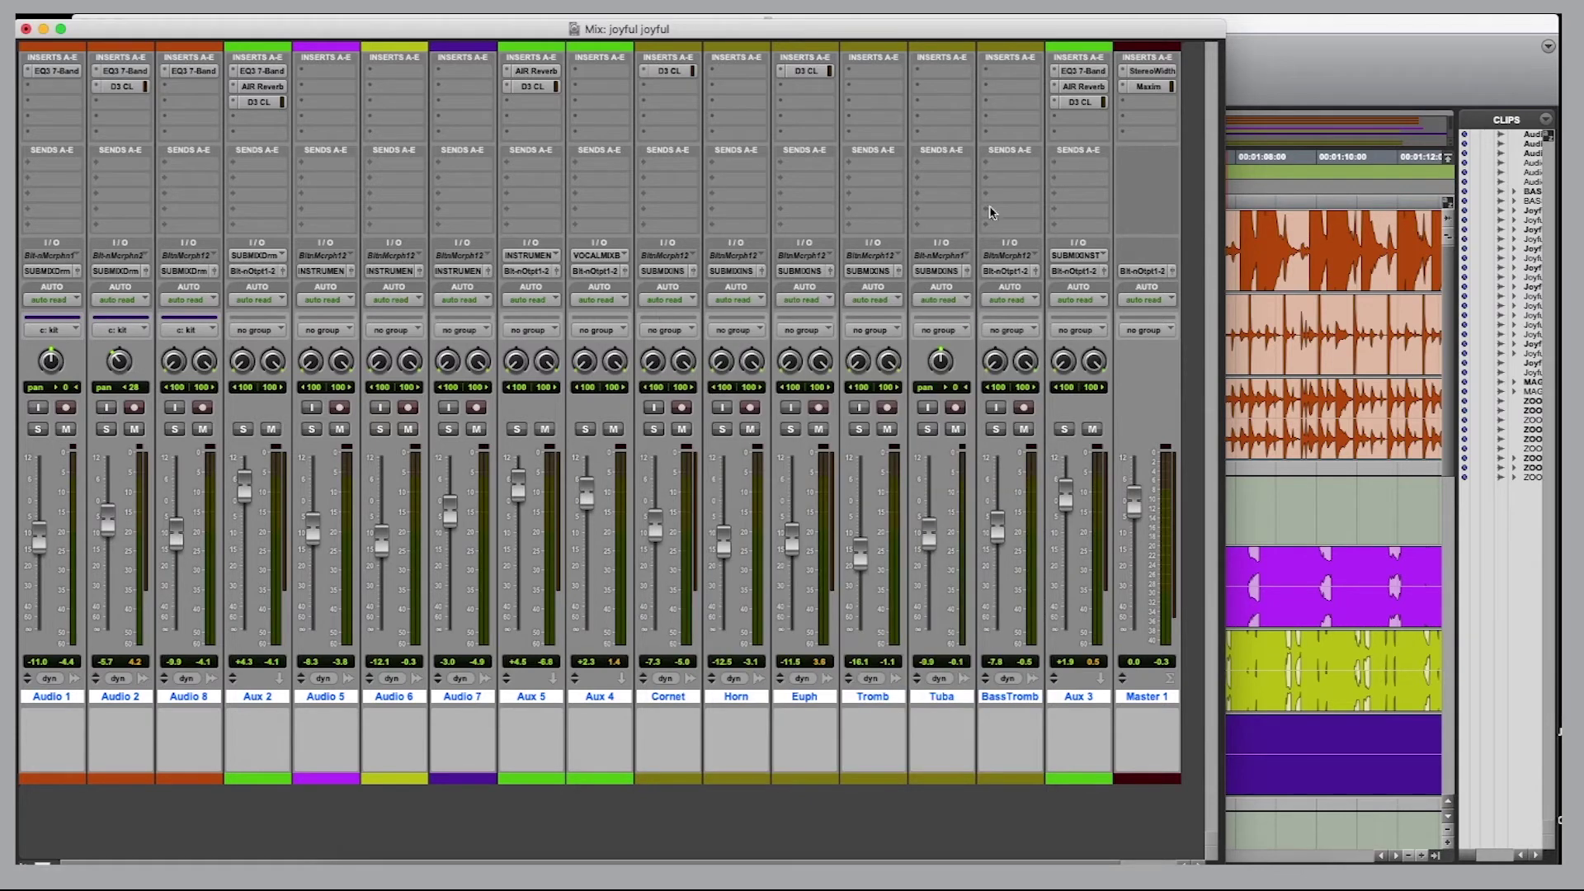
Step: Solo Aux 3 and play it with its AIR Reverb first bypassed and then active to compare the sound
{"action": "left_click", "coordinate": [1066, 430]}
{"action": "left_click", "coordinate": [1078, 85]}
{"action": "left_click", "coordinate": [937, 341]}
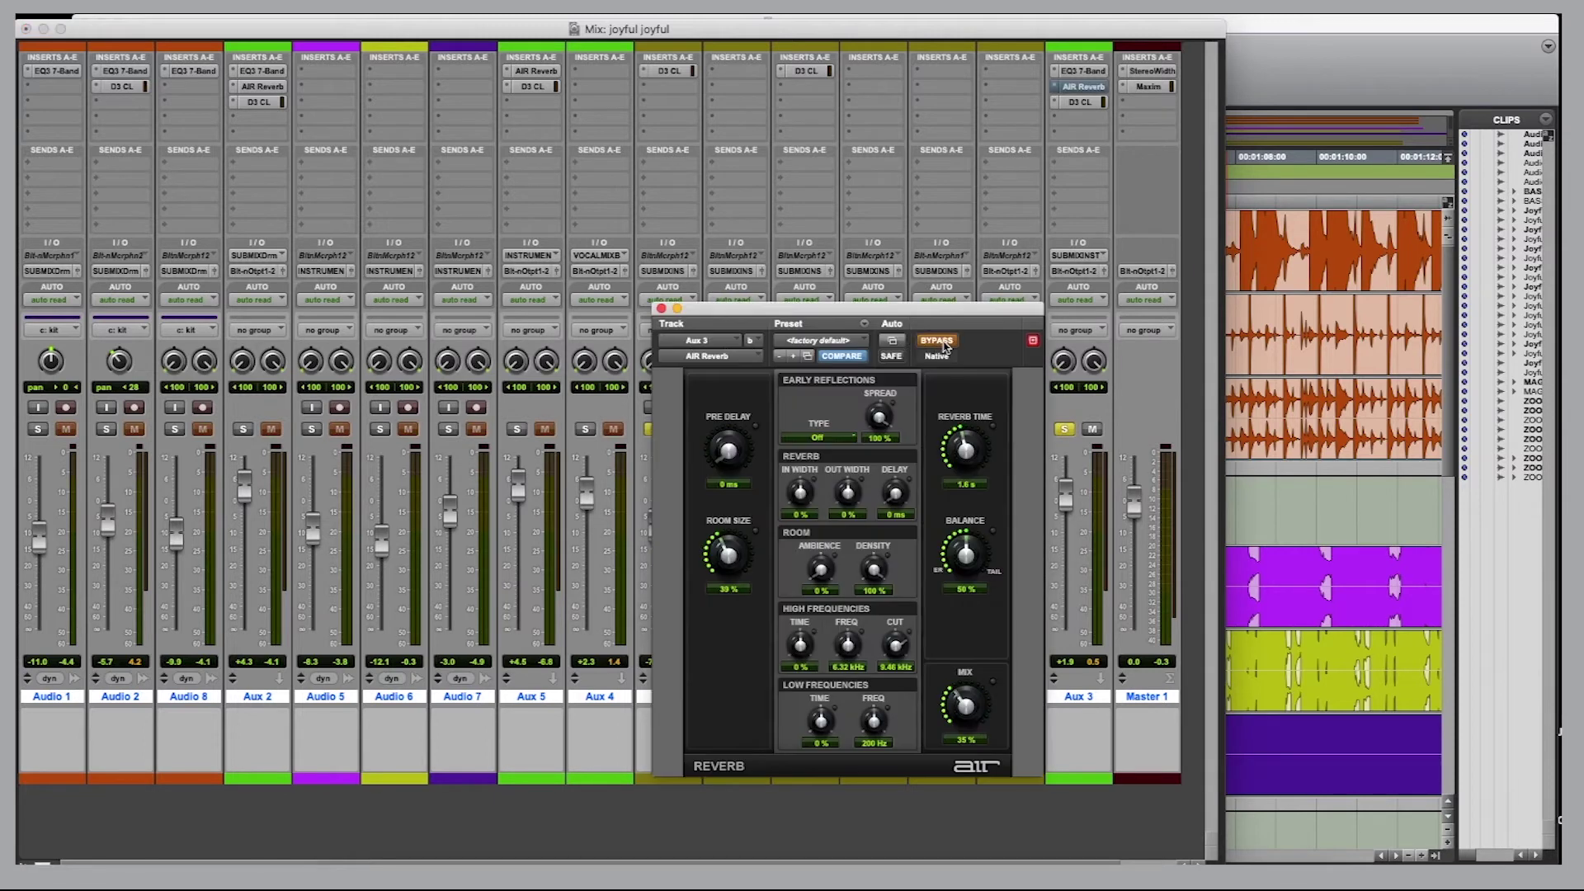
{"action": "key", "text": "space"}
{"action": "left_click", "coordinate": [936, 341]}
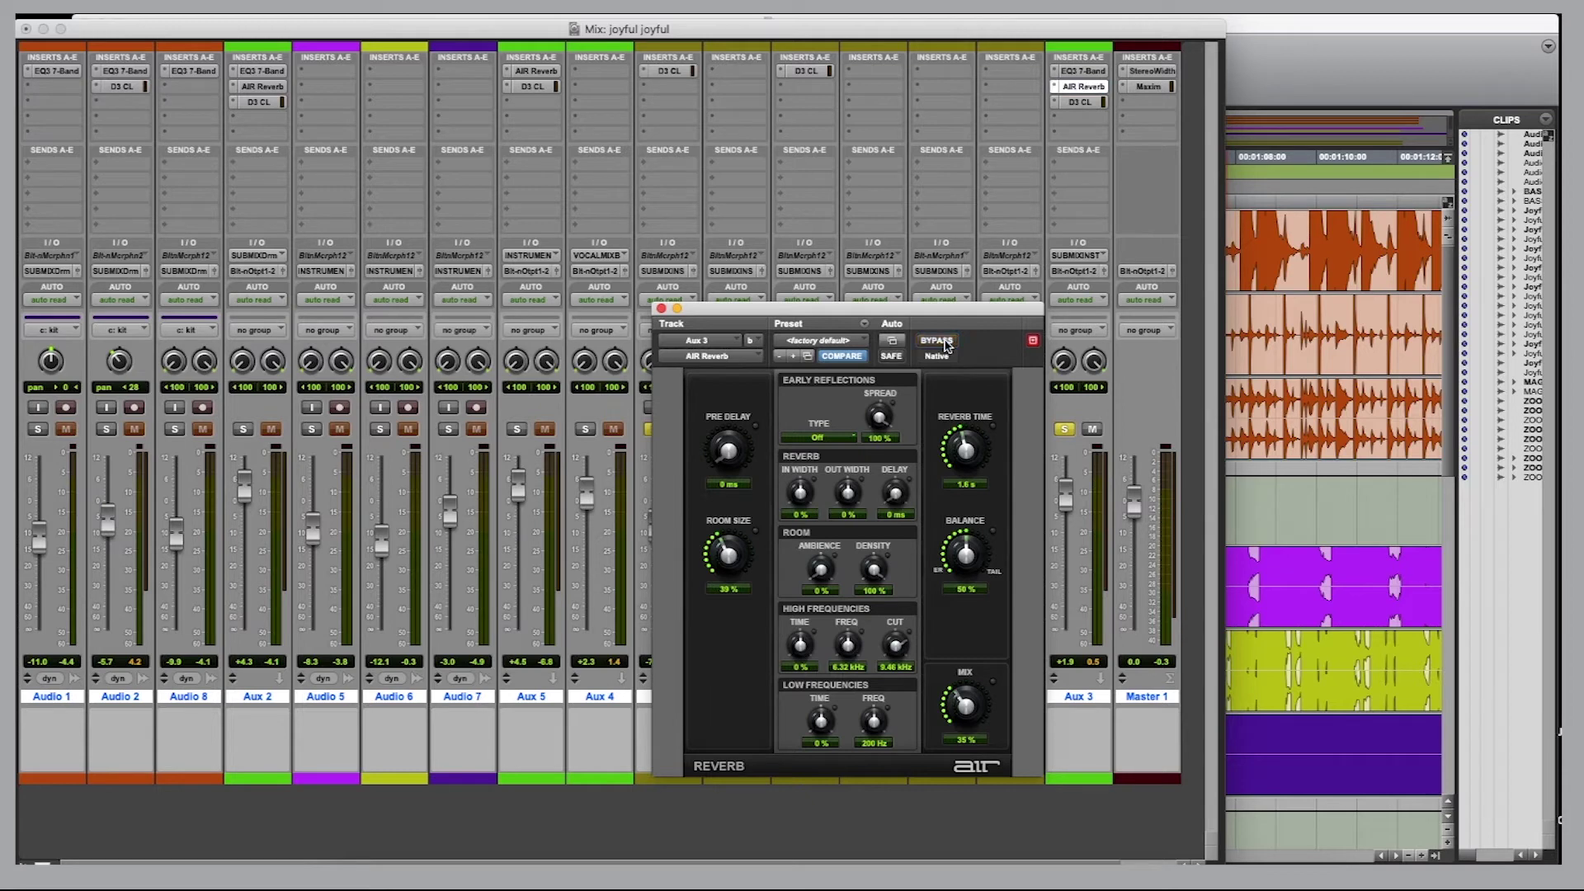
{"action": "key", "text": "space"}
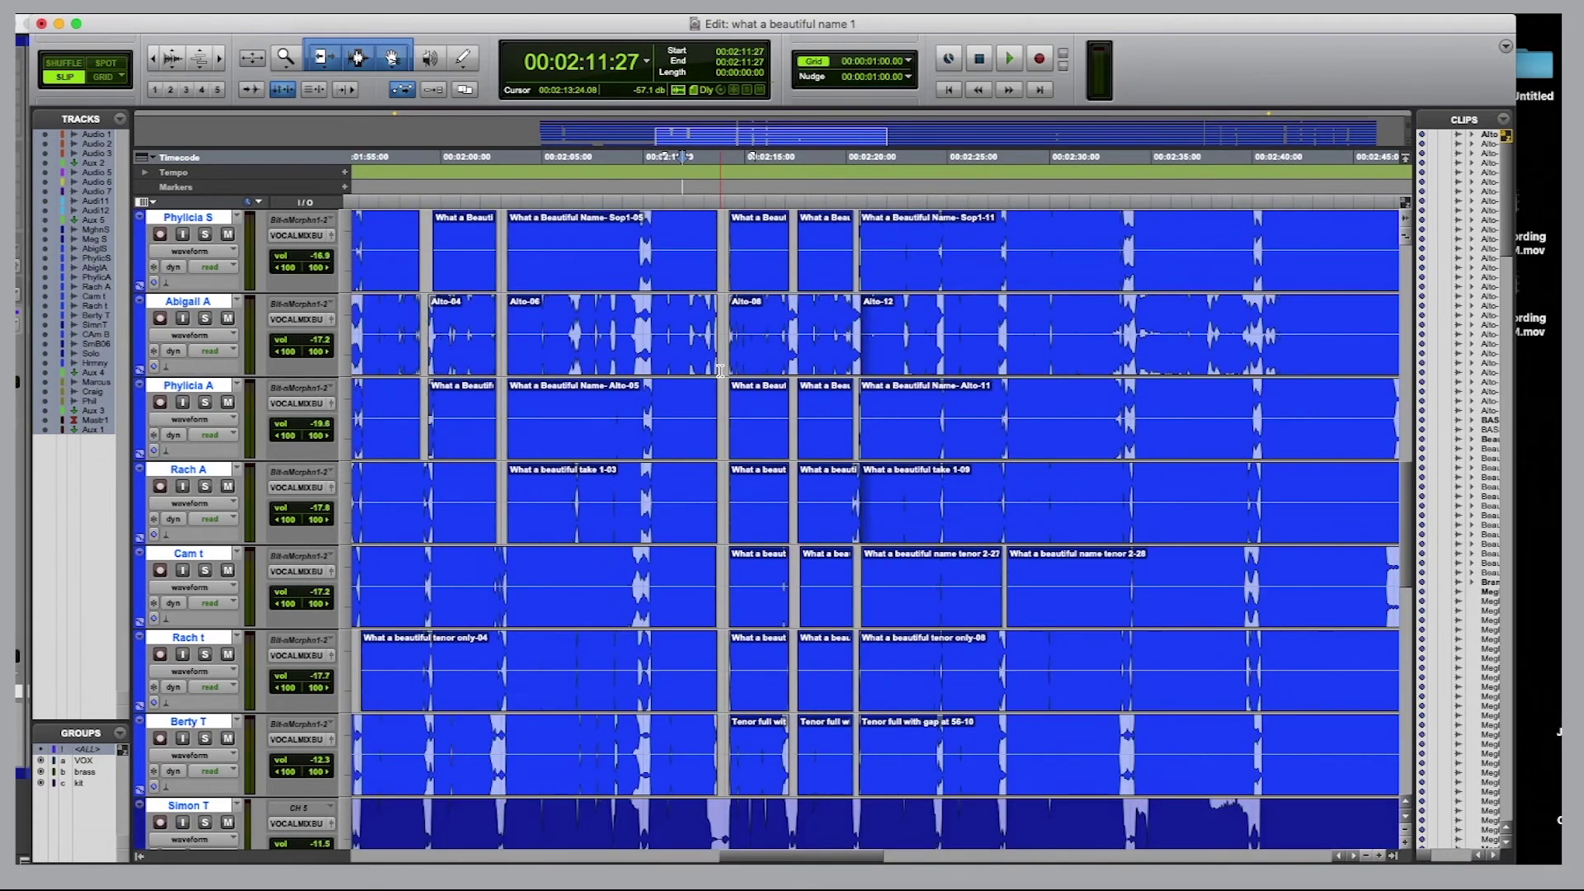
Step: In the what a beautiful name 1 session, extend the ends of the grouped vocal clips before the gap to 00:02:14:08
{"action": "scroll", "coordinate": [705, 402], "scroll_direction": "down", "scroll_amount": 5}
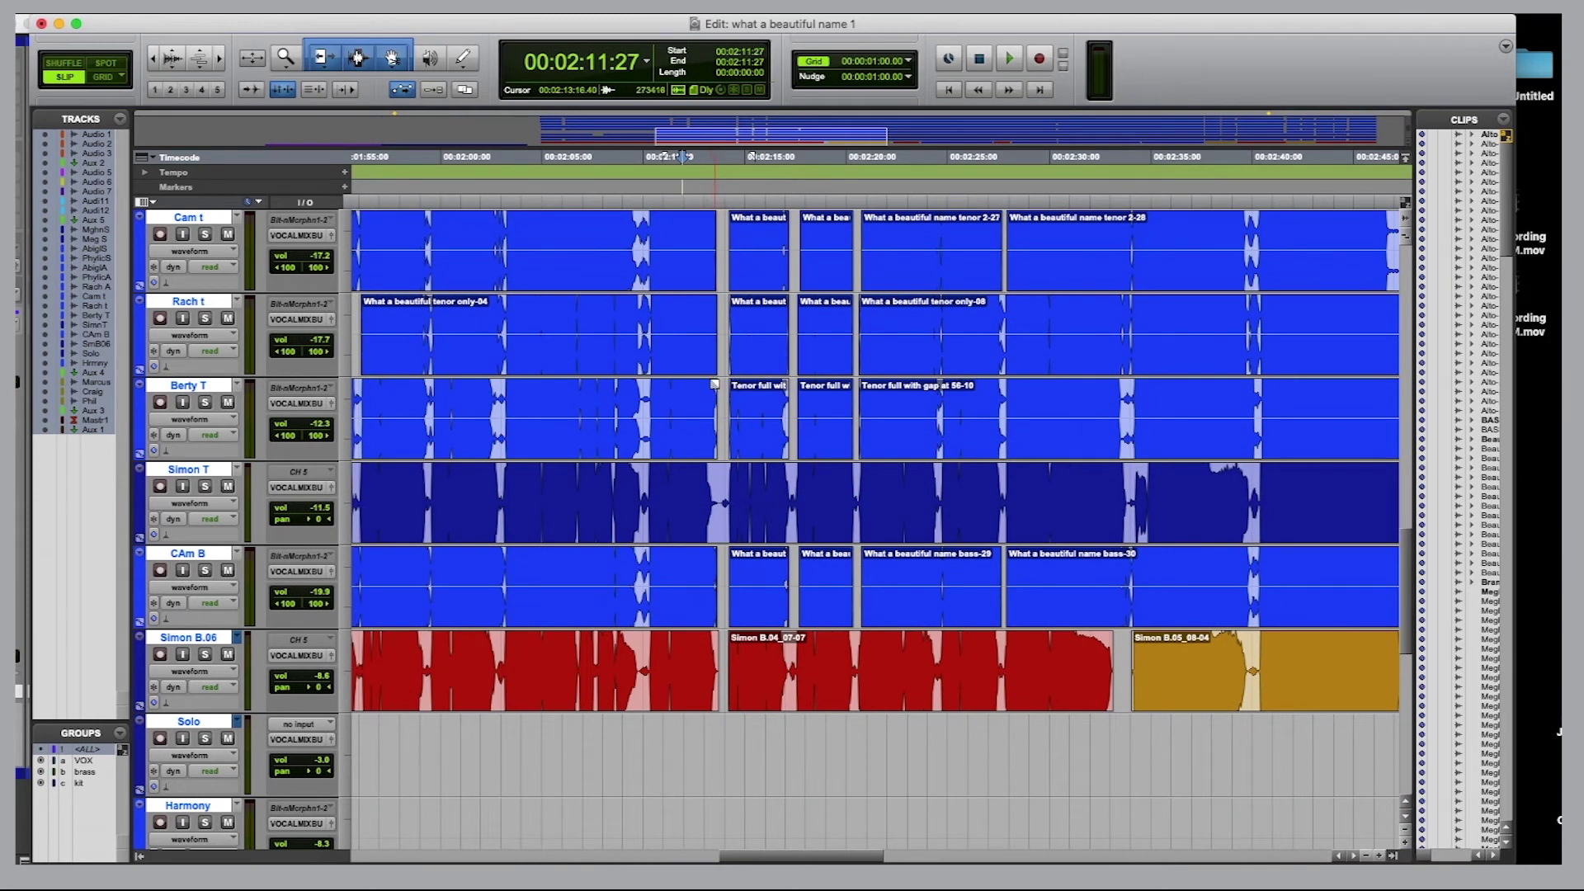
{"action": "scroll", "coordinate": [714, 384], "scroll_direction": "up", "scroll_amount": 4}
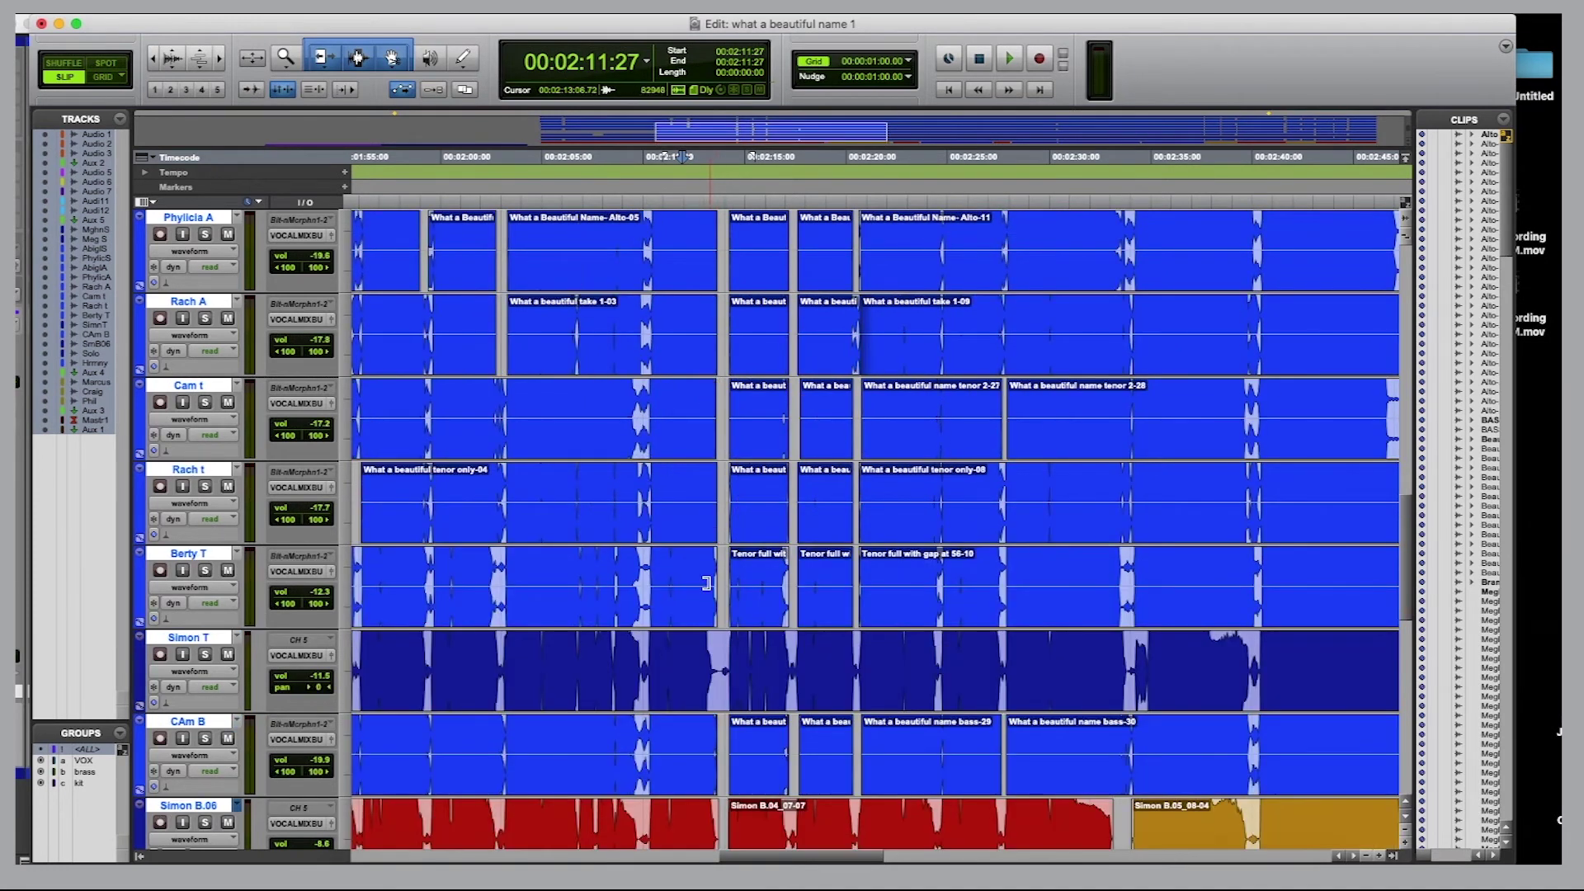
{"action": "scroll", "coordinate": [711, 369], "scroll_direction": "up", "scroll_amount": 2}
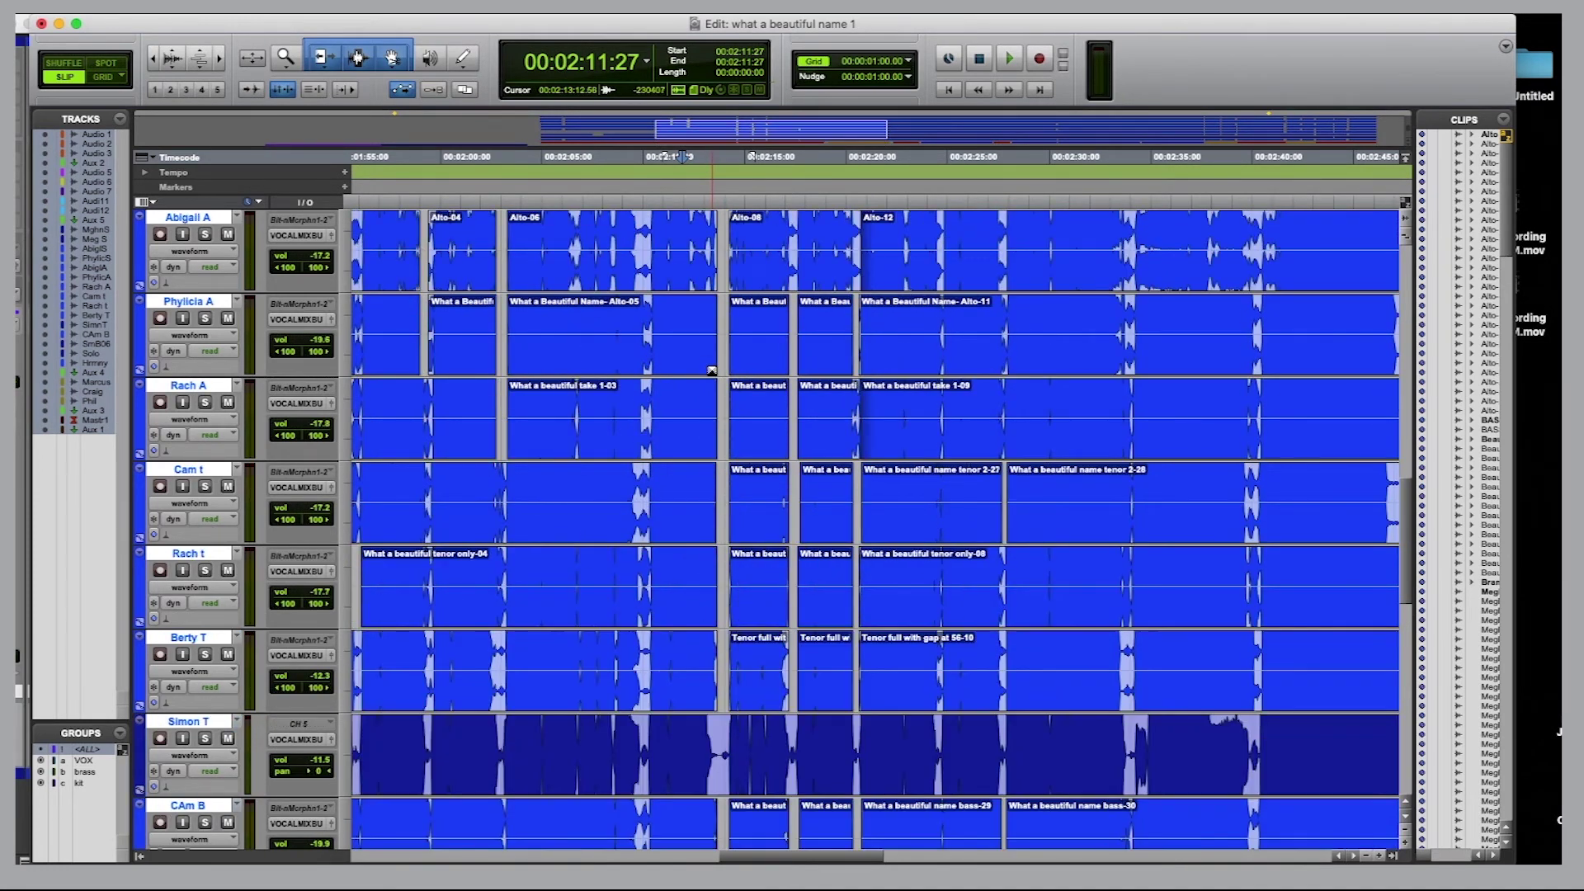
{"action": "left_click", "coordinate": [711, 419]}
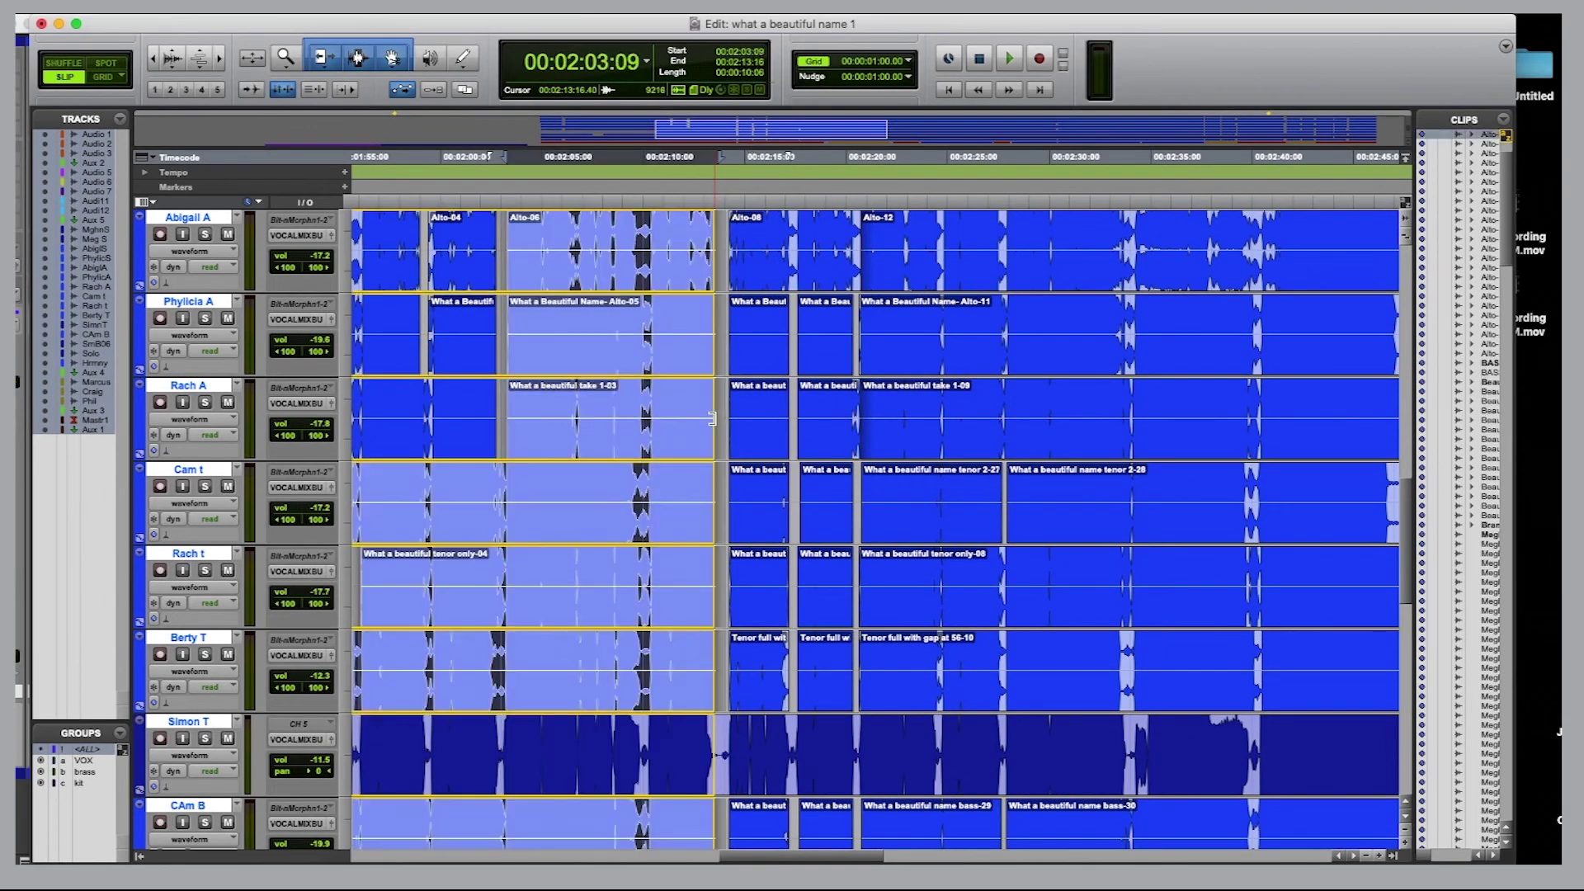
{"action": "left_click_drag", "start_coordinate": [711, 420], "coordinate": [727, 419]}
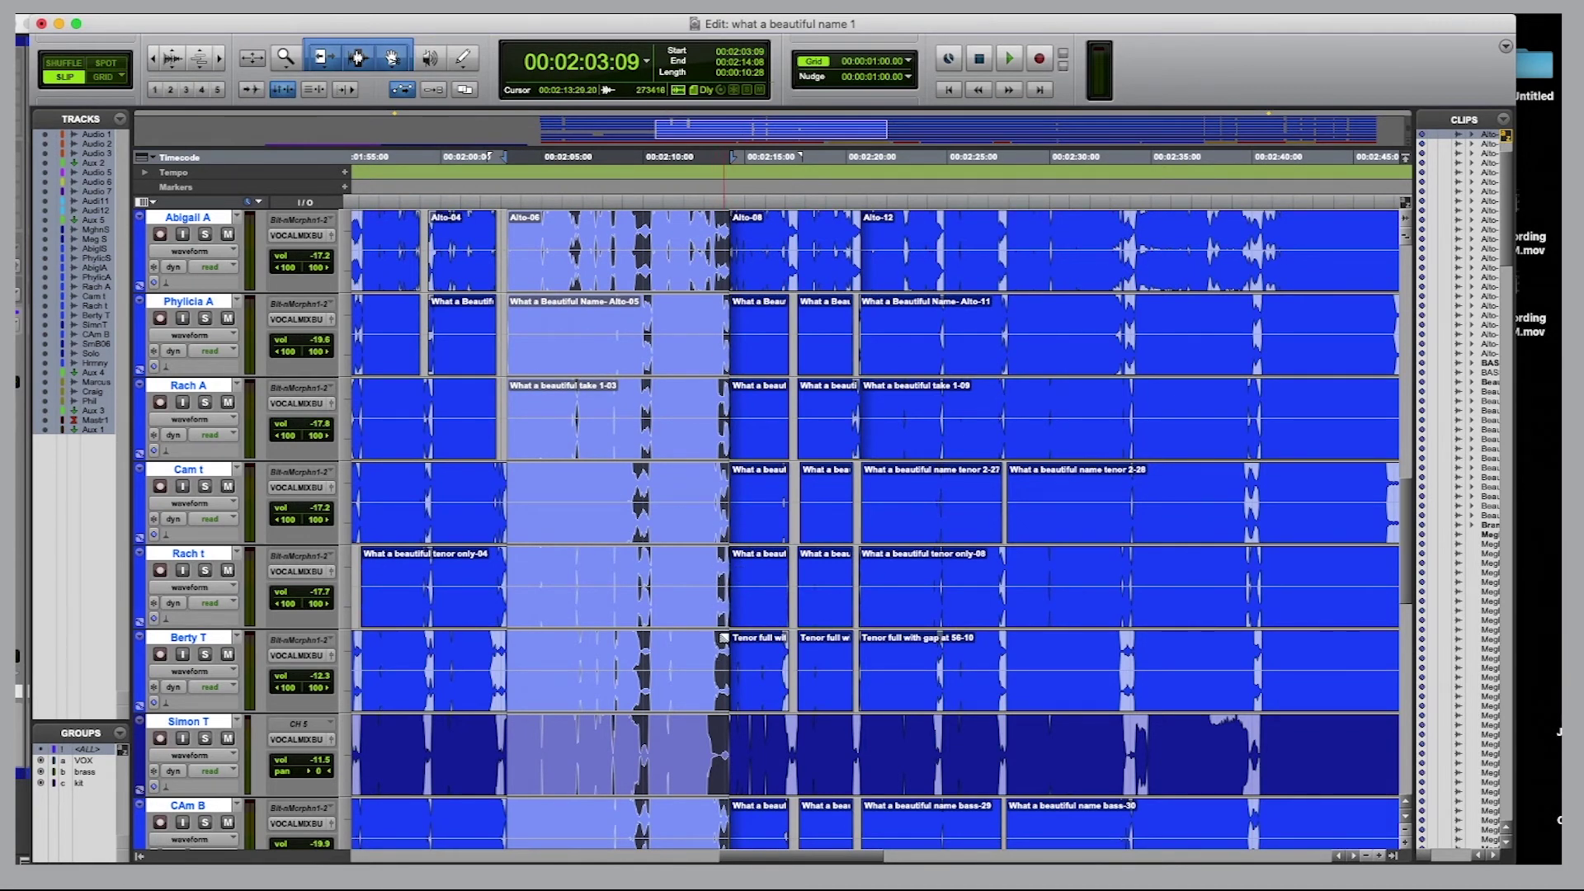
Step: Trim the ends of the grouped vocal clips before the gap back to 00:02:13:20
{"action": "left_click_drag", "start_coordinate": [734, 486], "coordinate": [719, 487]}
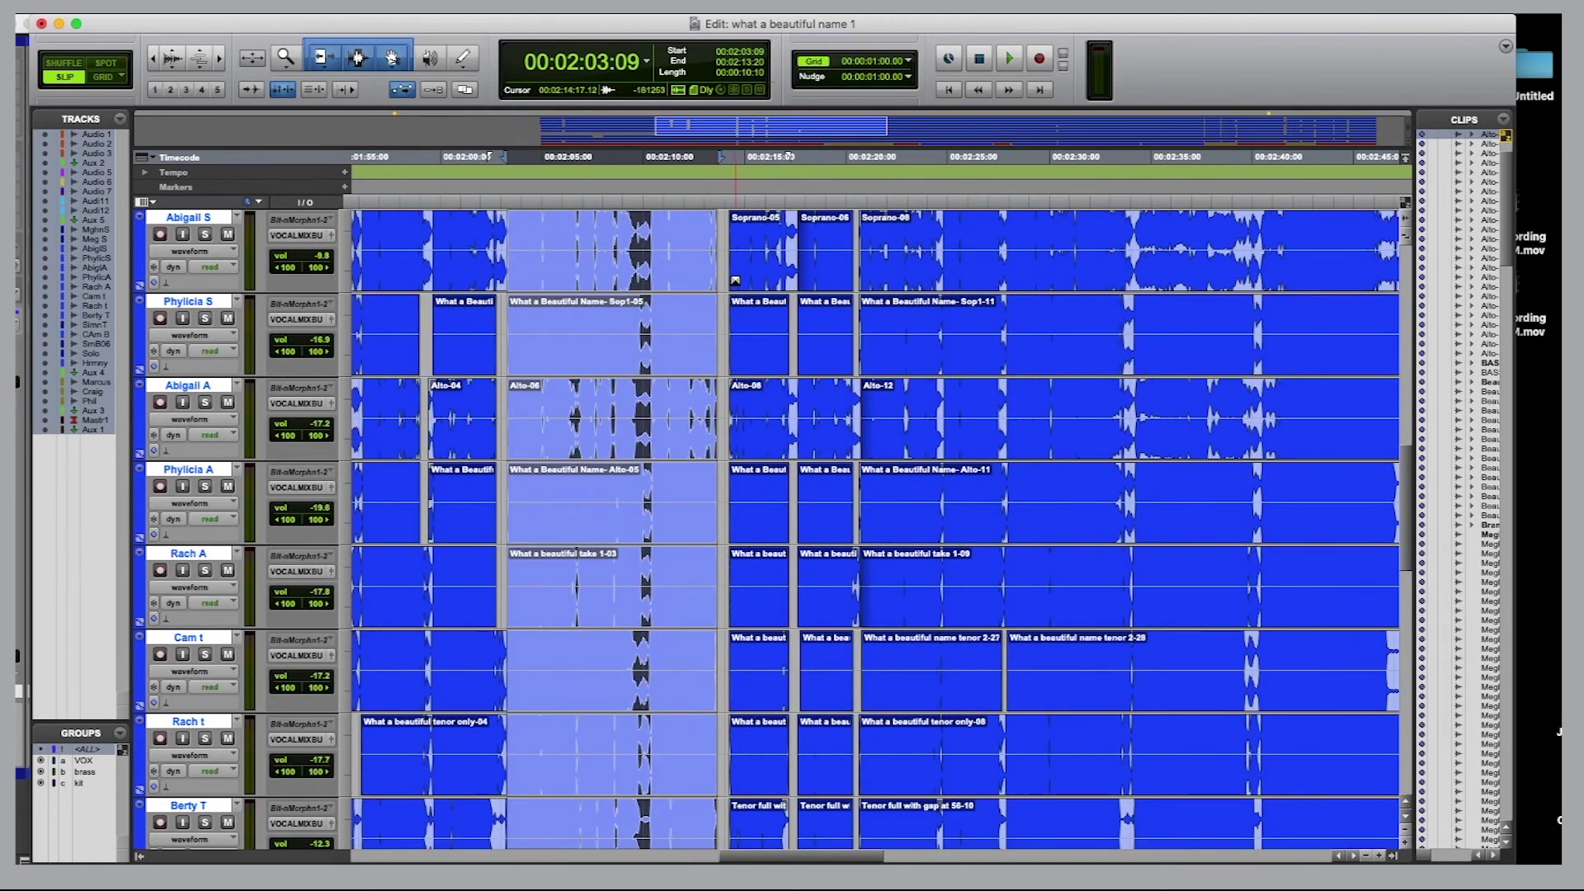
{"action": "scroll", "coordinate": [706, 410], "scroll_direction": "up", "scroll_amount": 6}
{"action": "scroll", "coordinate": [706, 410], "scroll_direction": "down", "scroll_amount": 1}
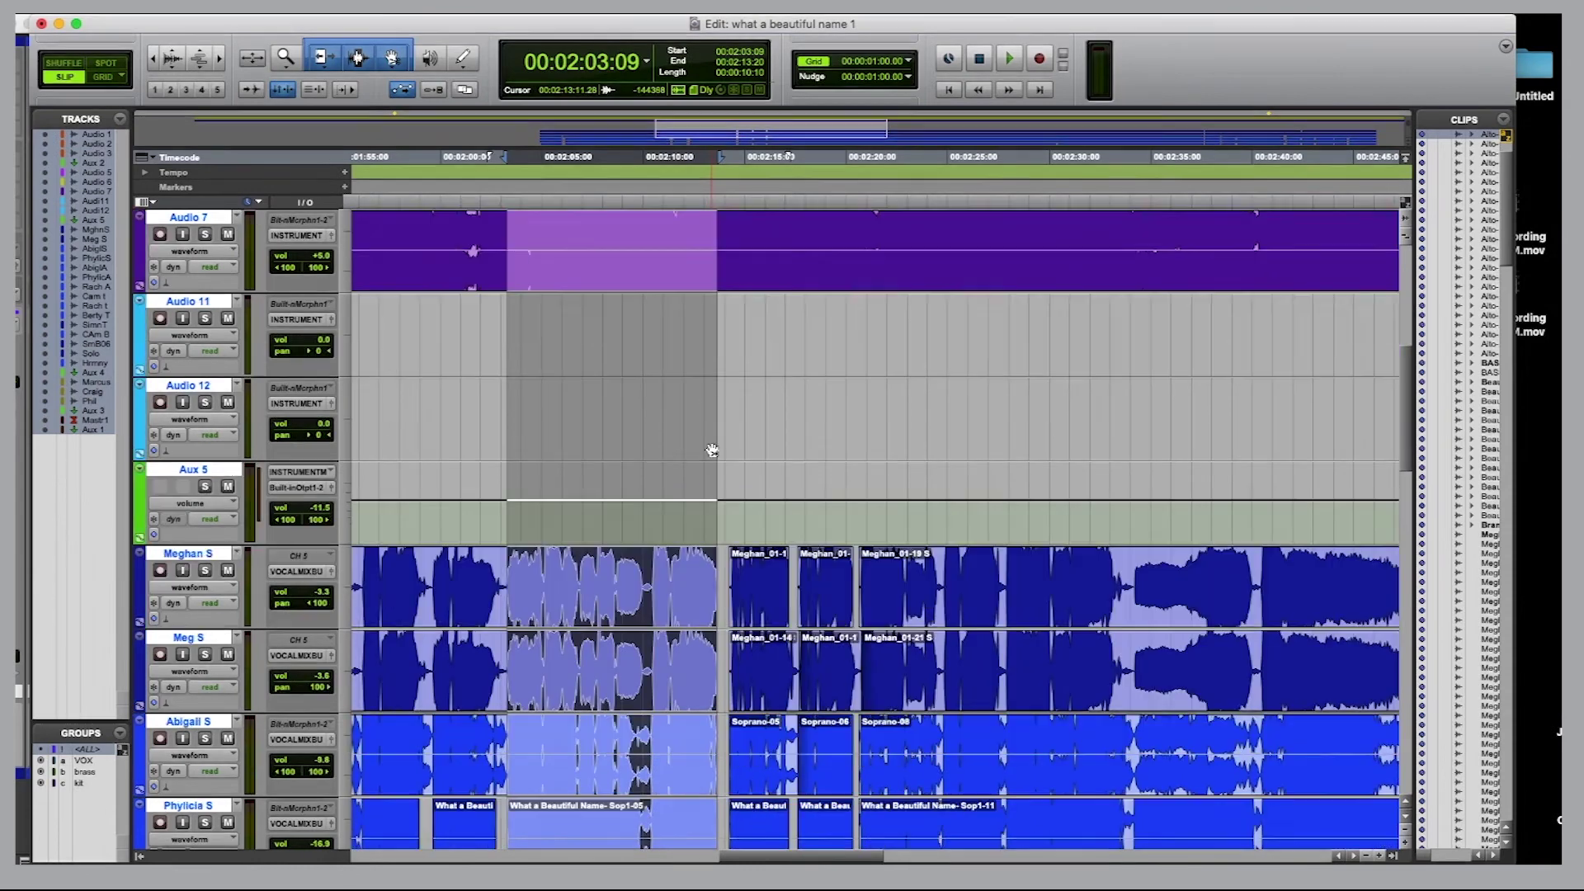
Step: Play the session from 00:02:10:12 and examine the cutoff before the gap across all vocal tracks
{"action": "left_click", "coordinate": [686, 520]}
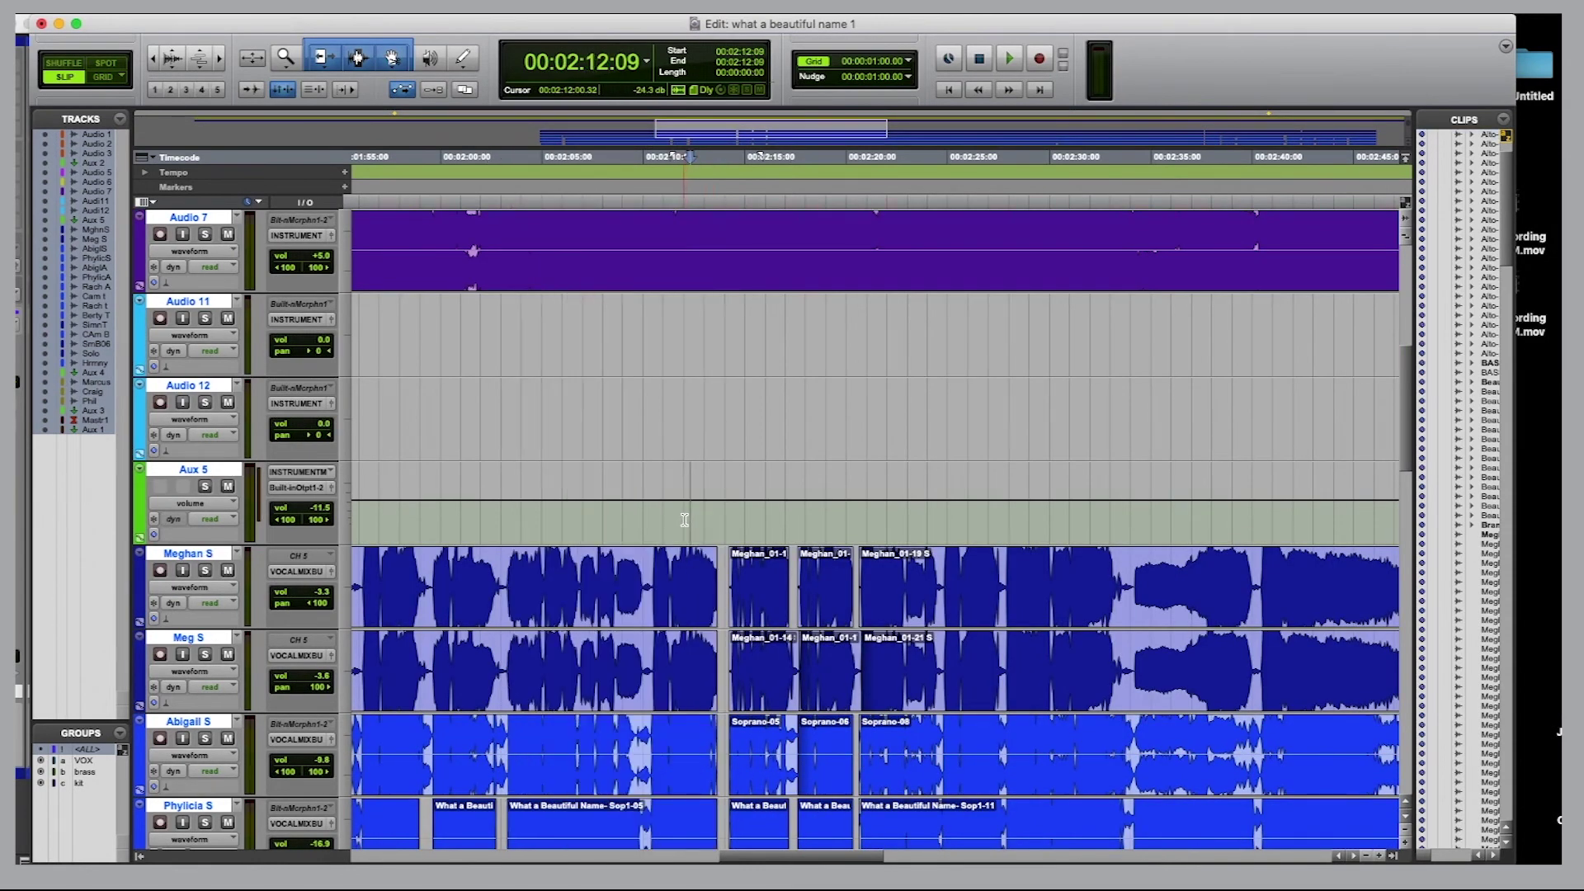
{"action": "left_click", "coordinate": [652, 524]}
{"action": "key", "text": "space"}
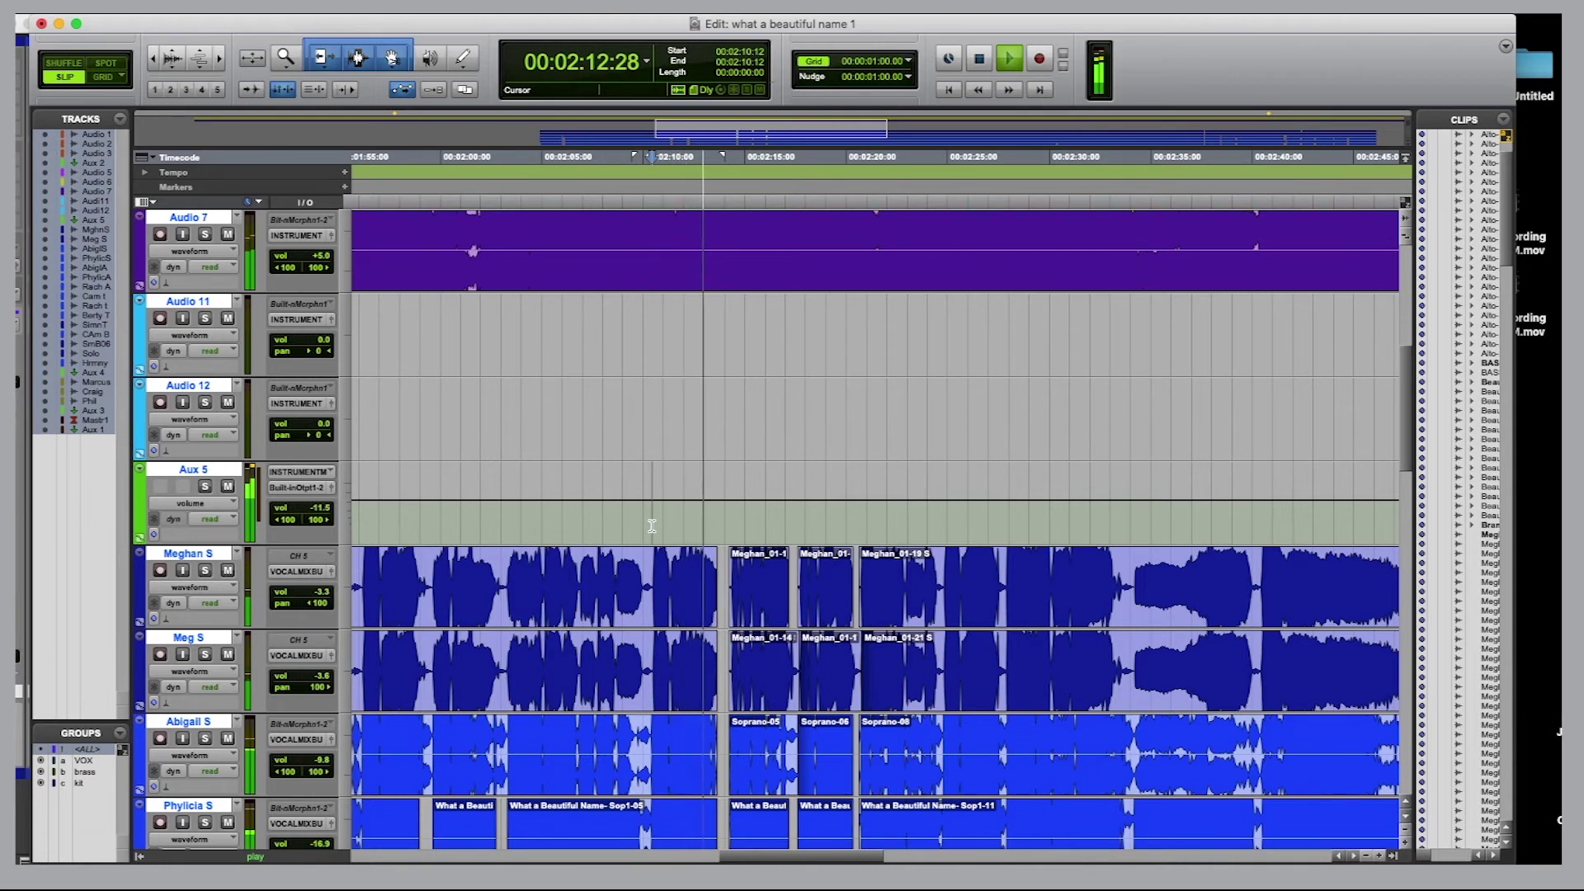
{"action": "key", "text": "space"}
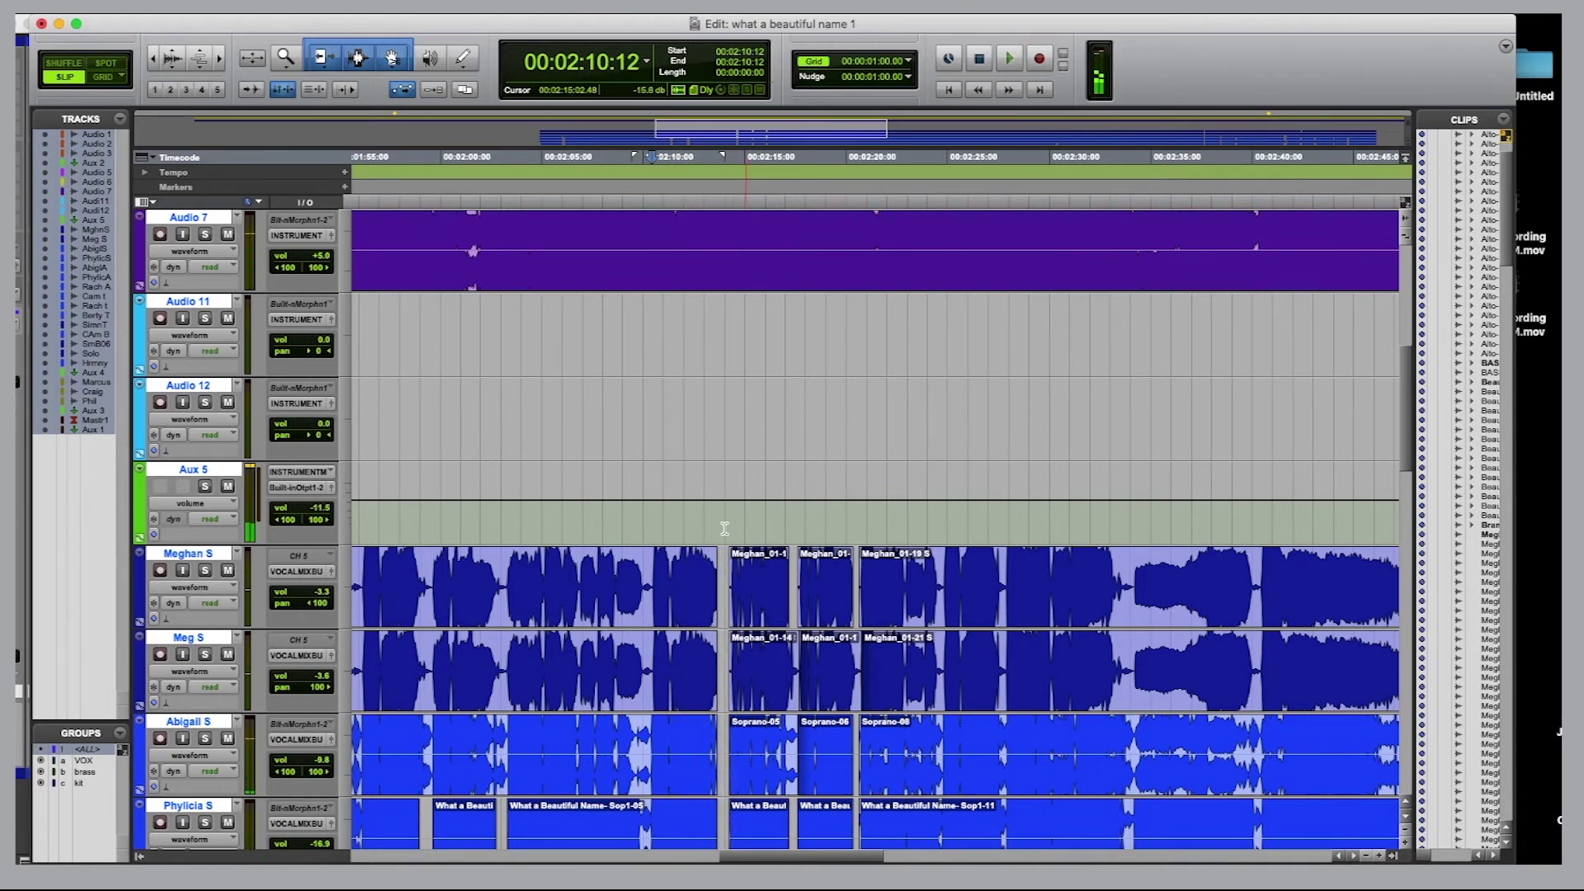
{"action": "scroll", "coordinate": [742, 512], "scroll_direction": "down", "scroll_amount": 4}
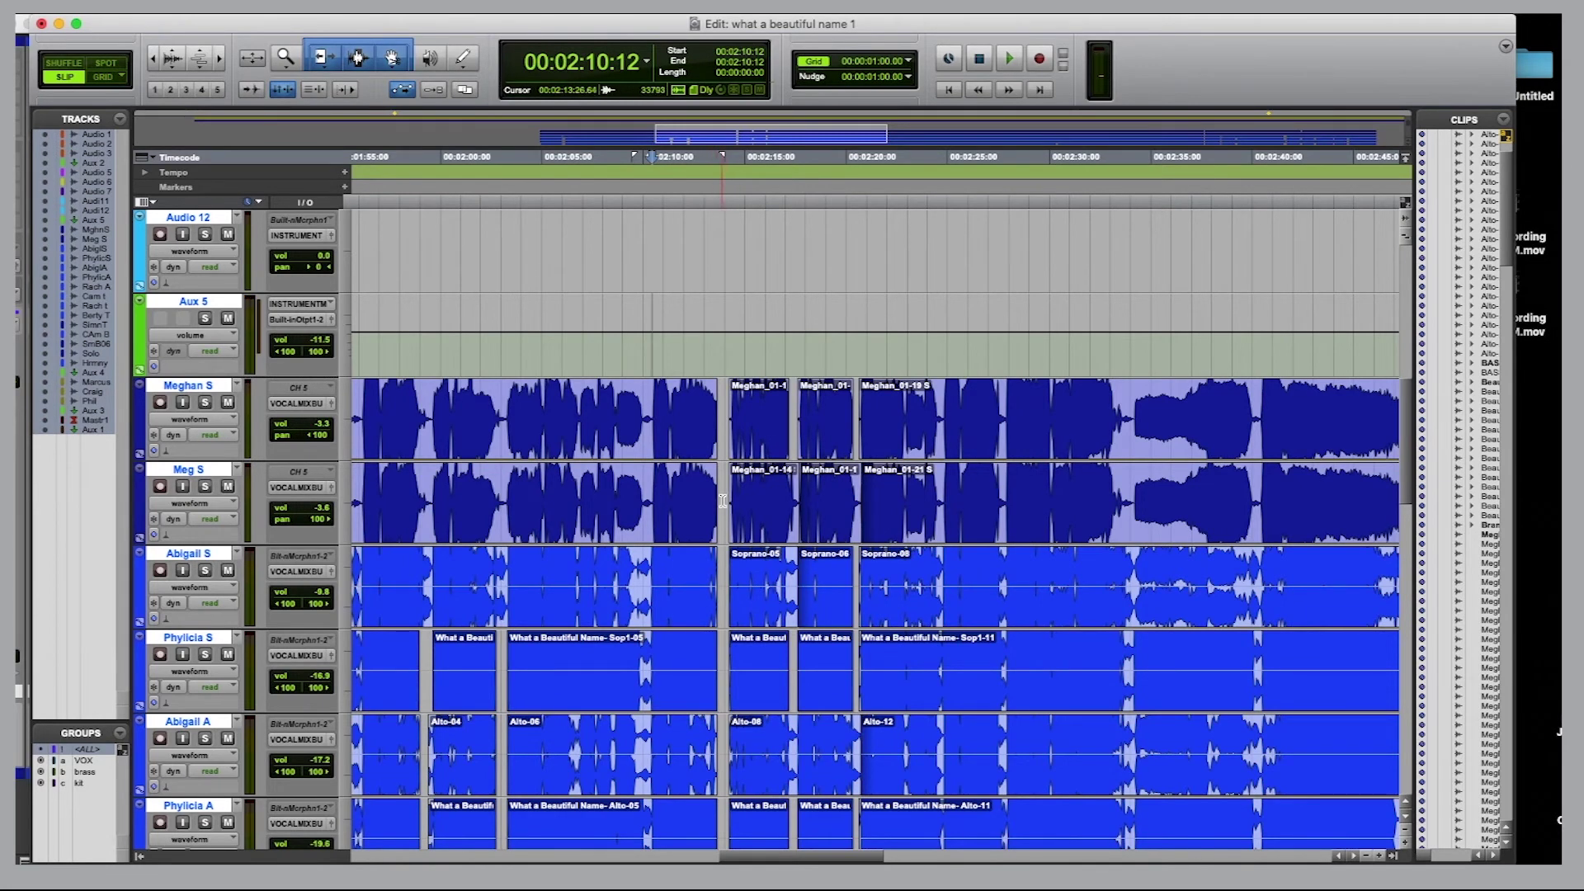
{"action": "scroll", "coordinate": [721, 520], "scroll_direction": "down", "scroll_amount": 5}
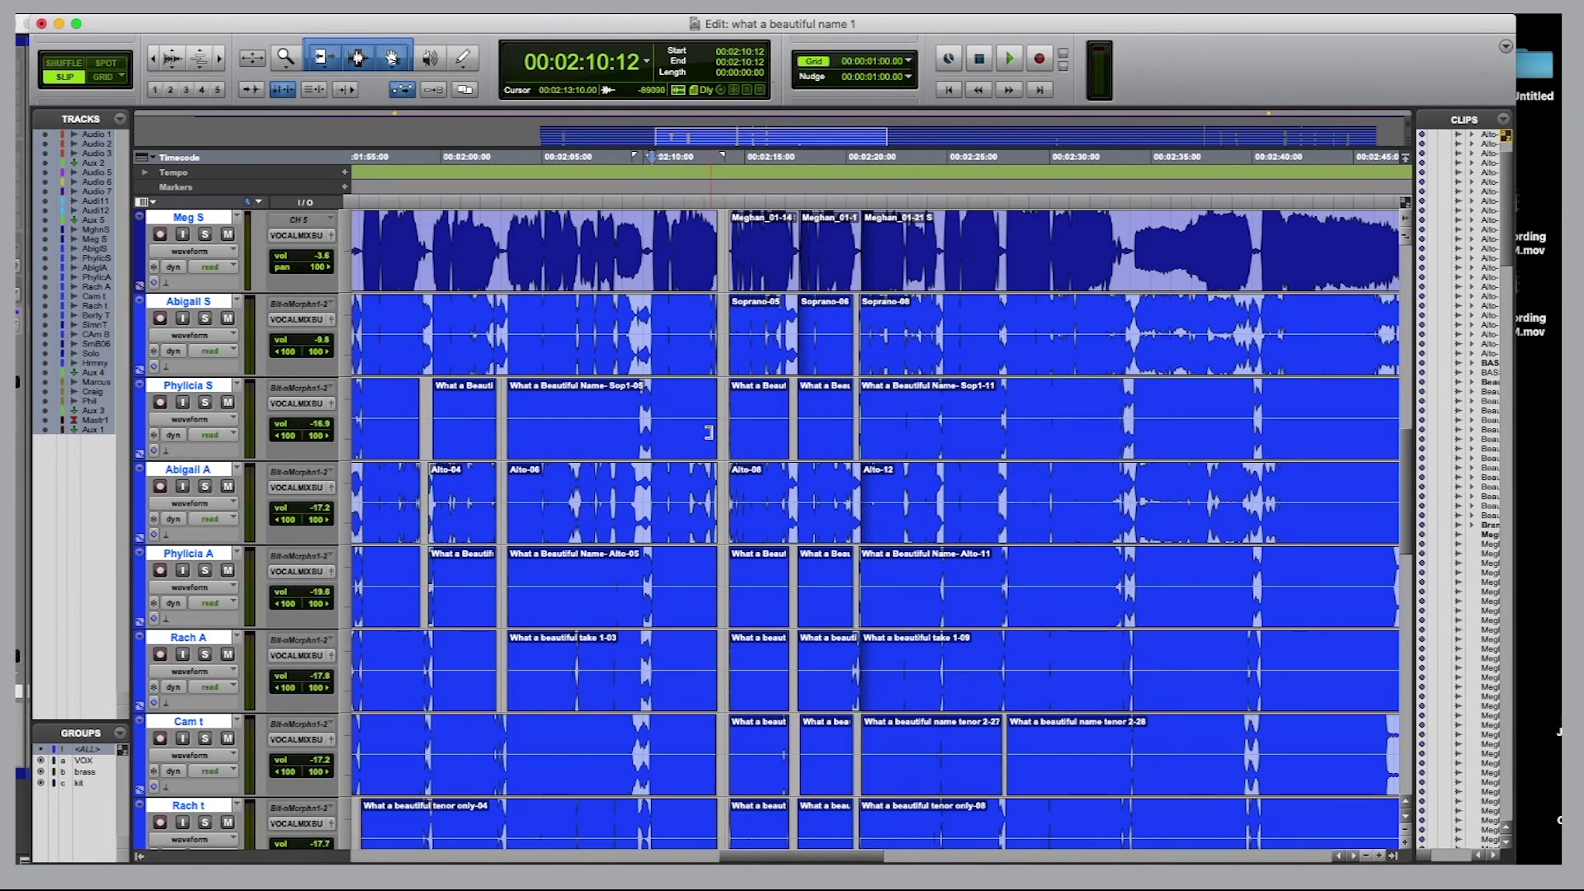
{"action": "scroll", "coordinate": [709, 433], "scroll_direction": "down", "scroll_amount": 4}
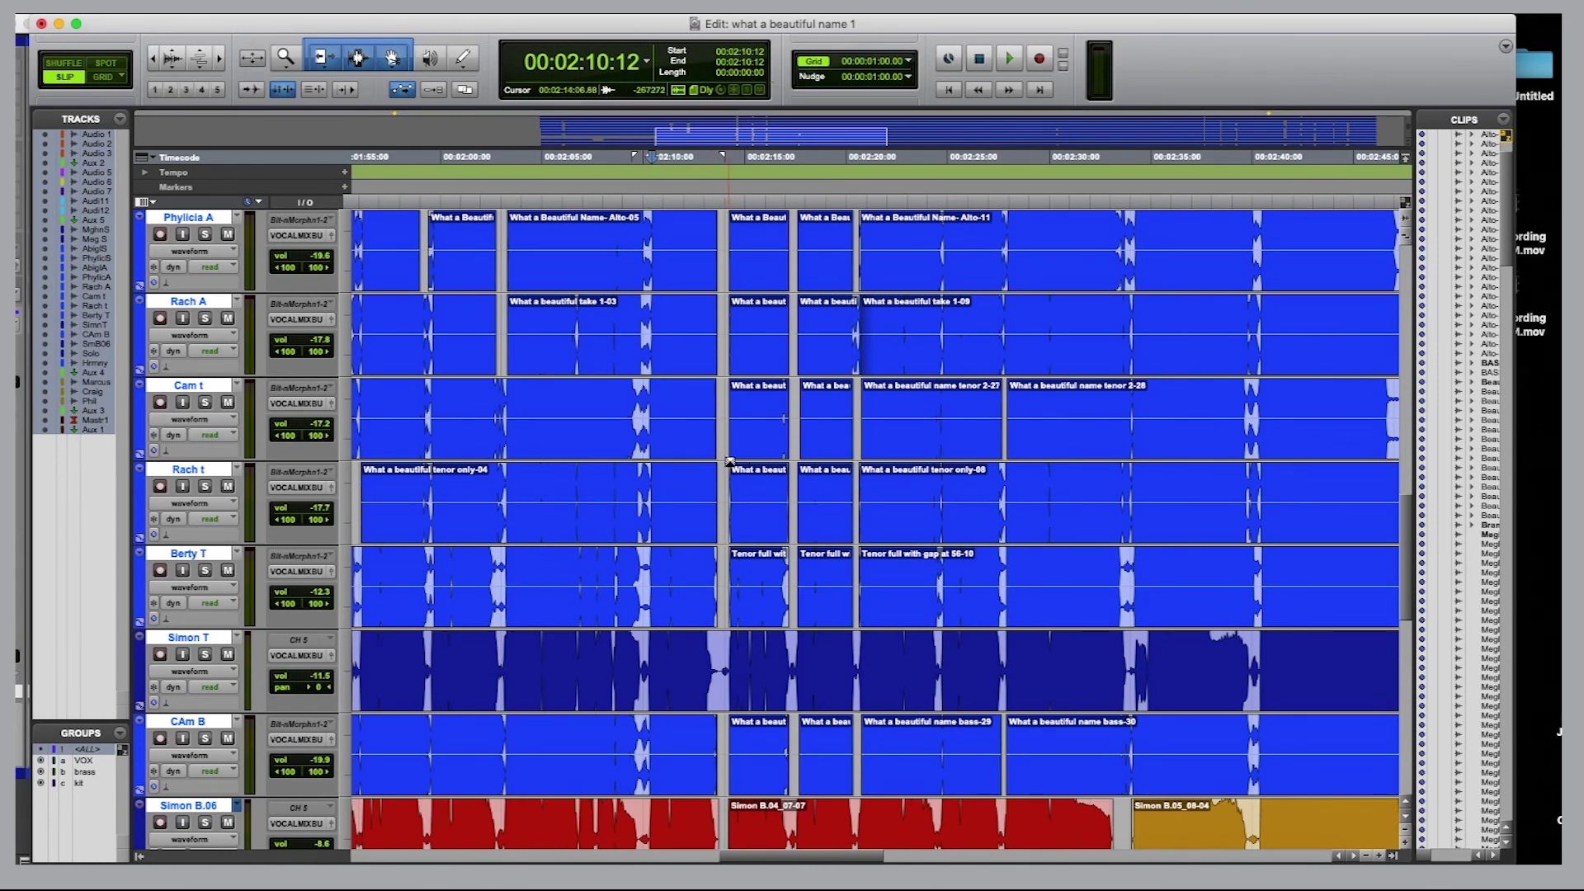
{"action": "scroll", "coordinate": [720, 419], "scroll_direction": "up", "scroll_amount": 7}
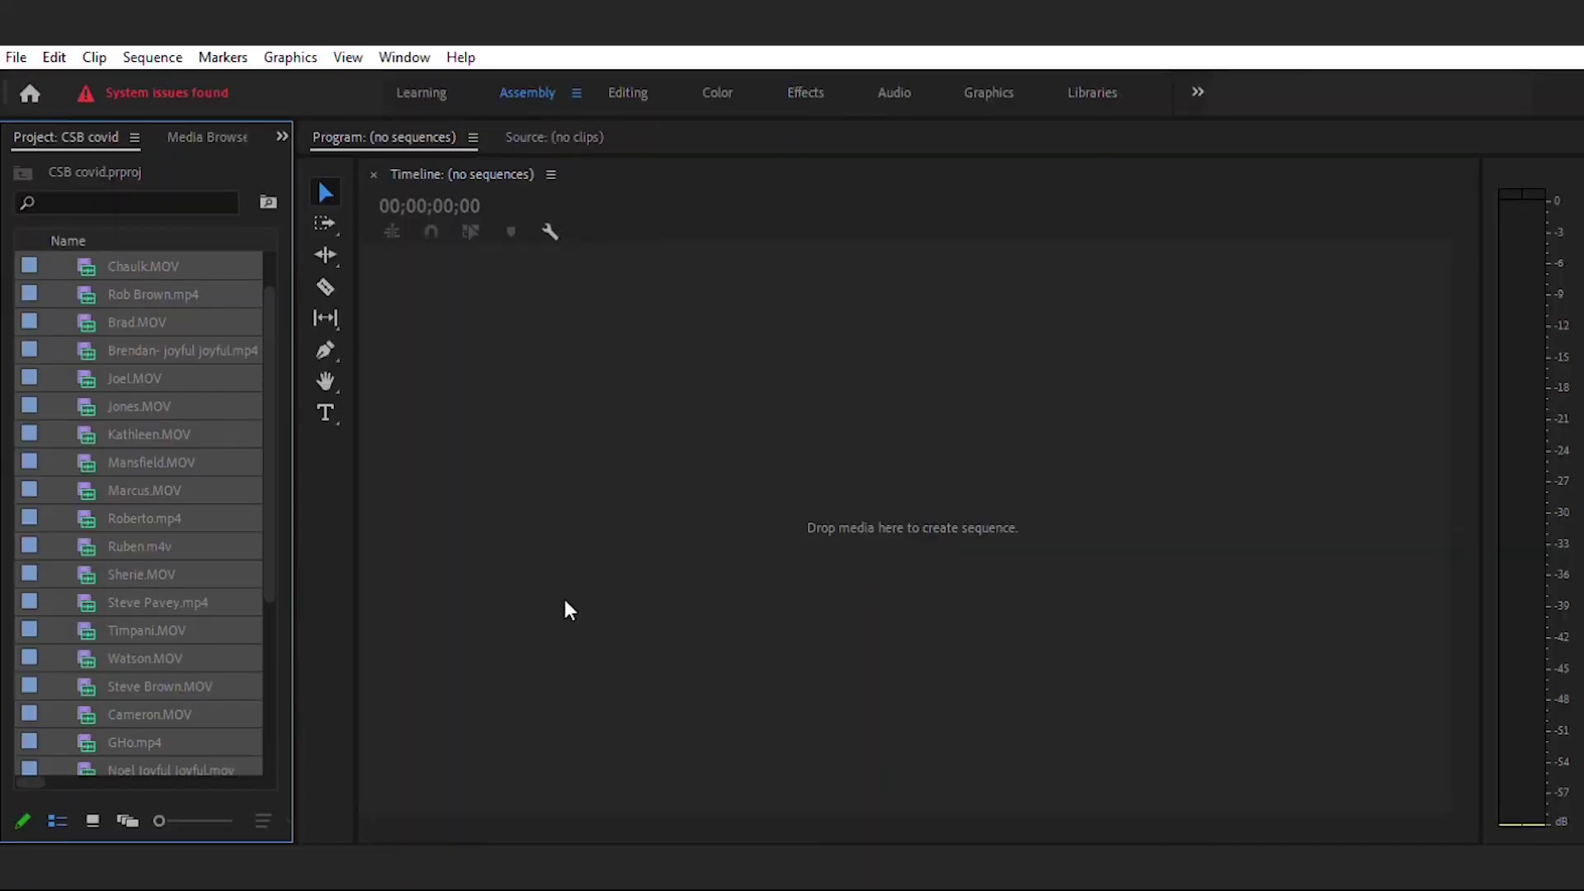
Step: In Premiere Pro, create a sequence from one player's Joyful Joyful video and stack four other players' videos on V2 to V5
{"action": "left_click_drag", "start_coordinate": [269, 404], "coordinate": [269, 429]}
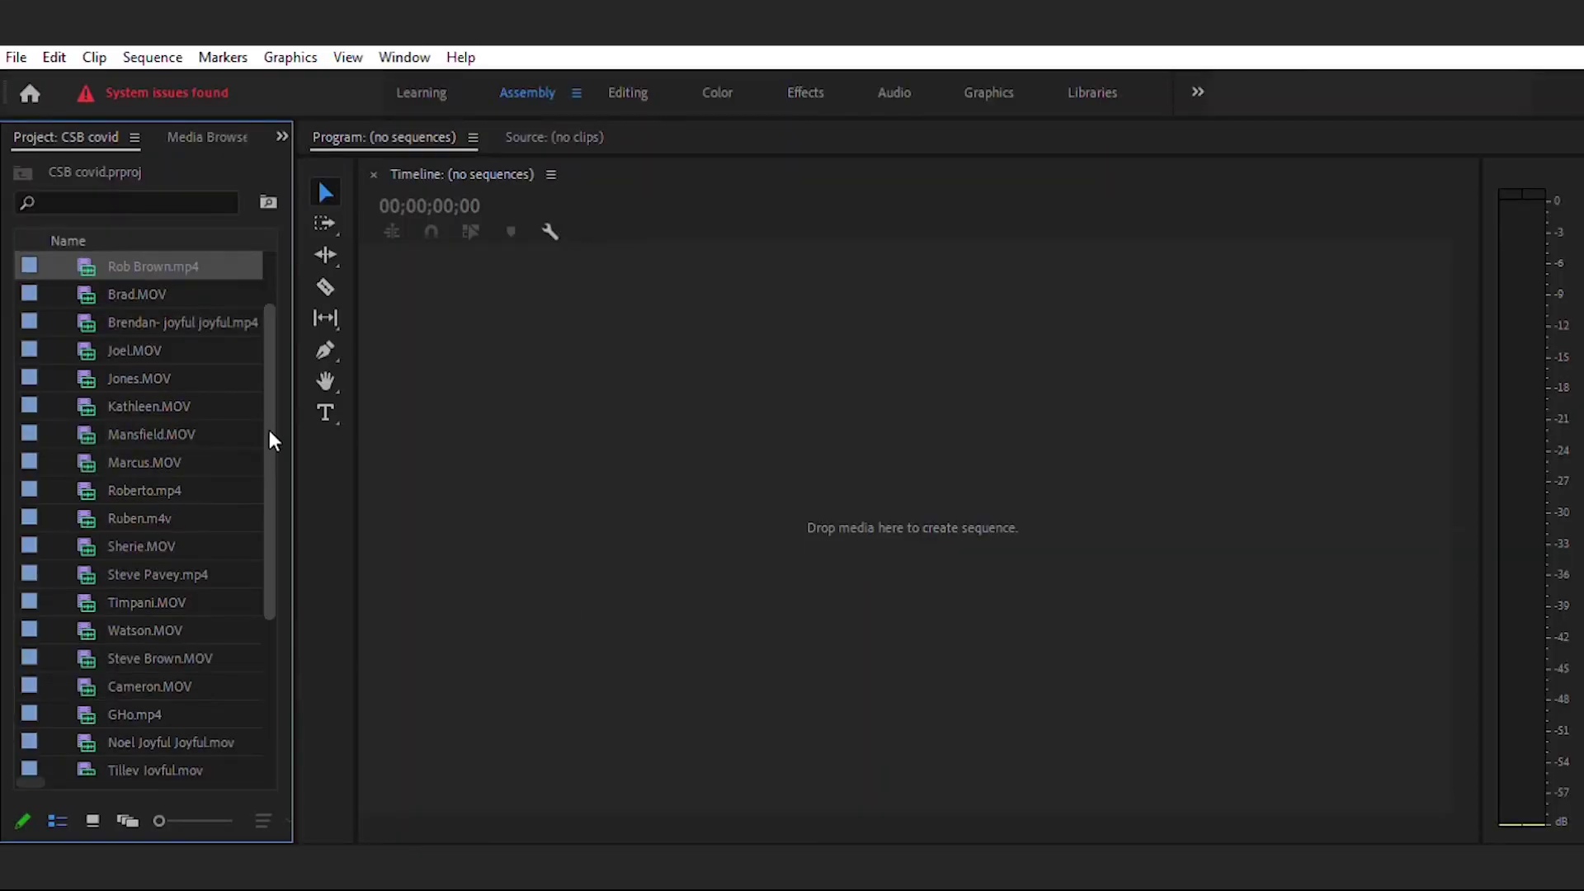
{"action": "left_click", "coordinate": [89, 726]}
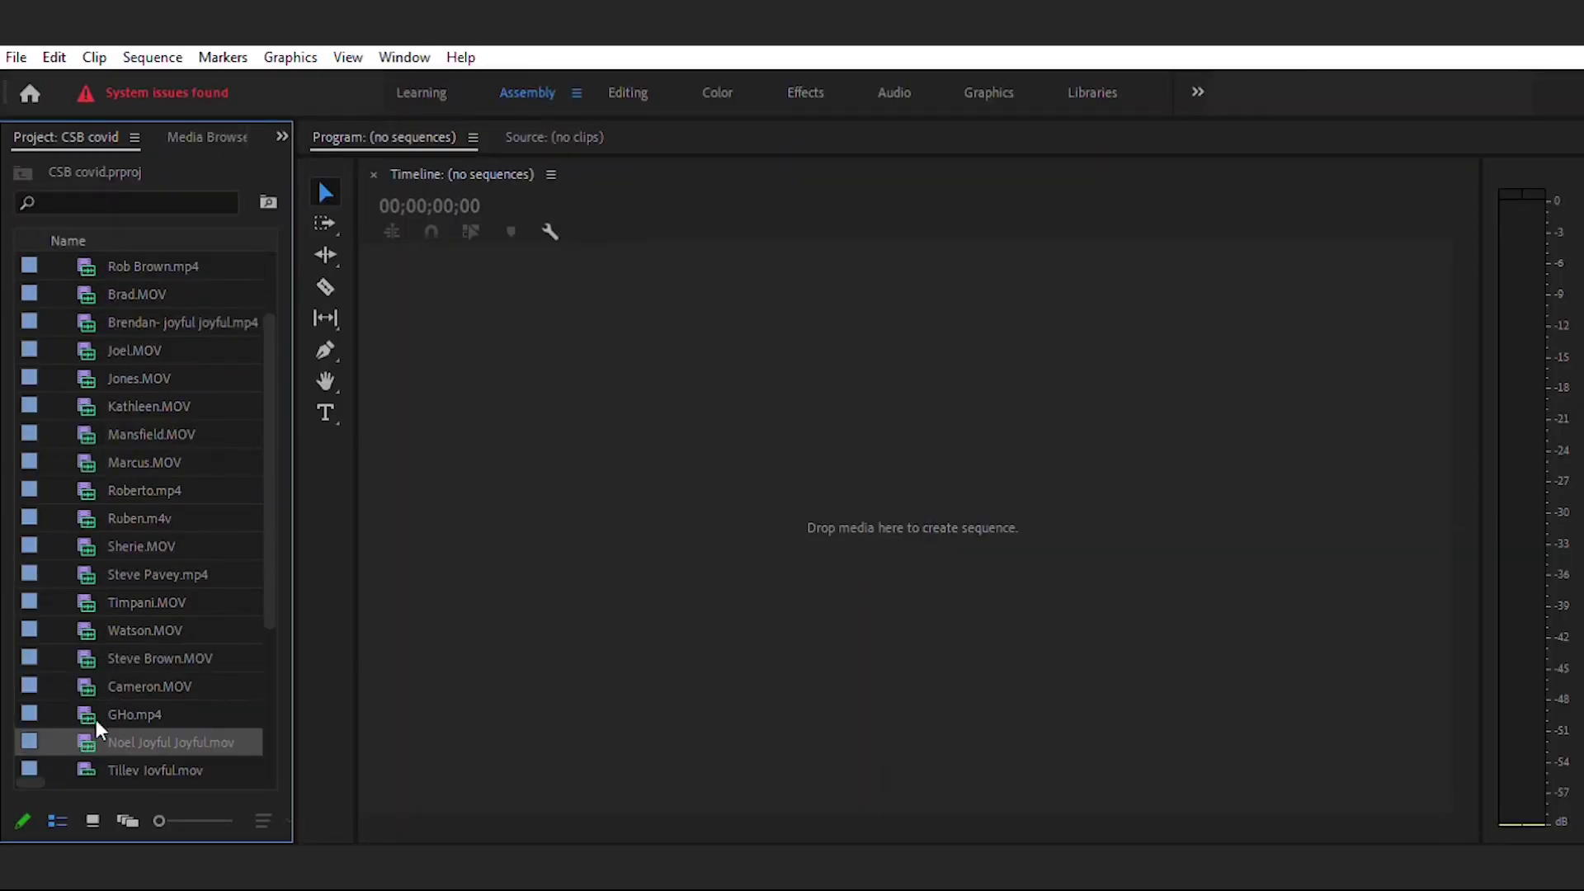
{"action": "left_click_drag", "start_coordinate": [664, 561], "coordinate": [710, 537]}
{"action": "key", "text": "="}
{"action": "left_click", "coordinate": [1005, 224]}
{"action": "left_click_drag", "start_coordinate": [149, 686], "coordinate": [640, 465]}
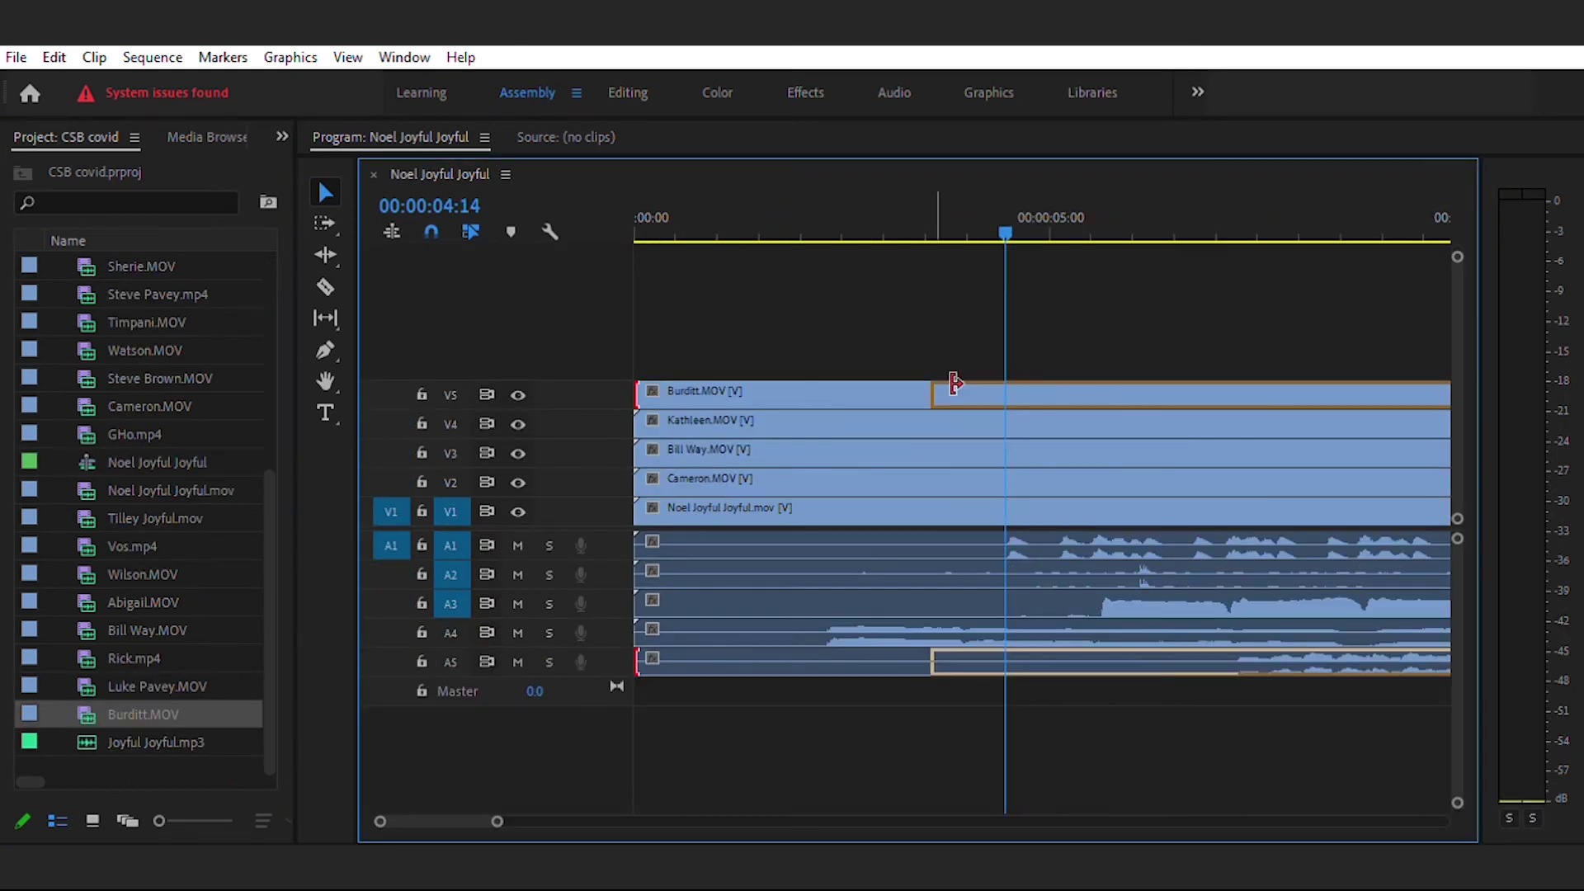
Step: Trim the start of the V5 clip and shift the V5 and V4 clips so their music starts at 00:00:04:00
{"action": "left_click_drag", "start_coordinate": [947, 384], "coordinate": [949, 388]}
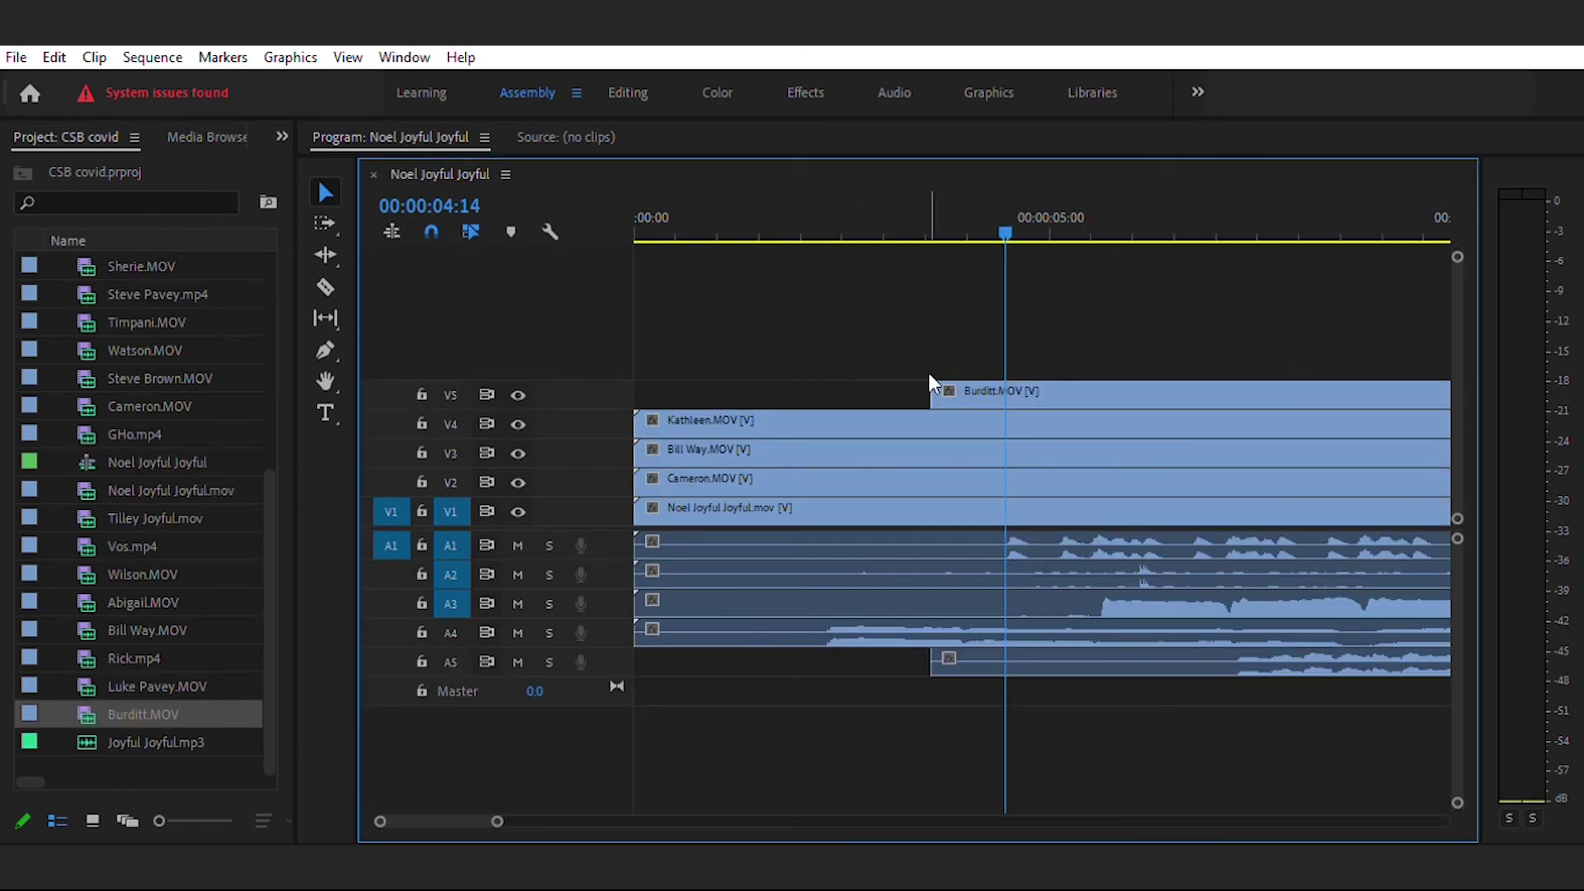
{"action": "left_click_drag", "start_coordinate": [1054, 382], "coordinate": [888, 379]}
{"action": "left_click_drag", "start_coordinate": [898, 611], "coordinate": [1023, 247]}
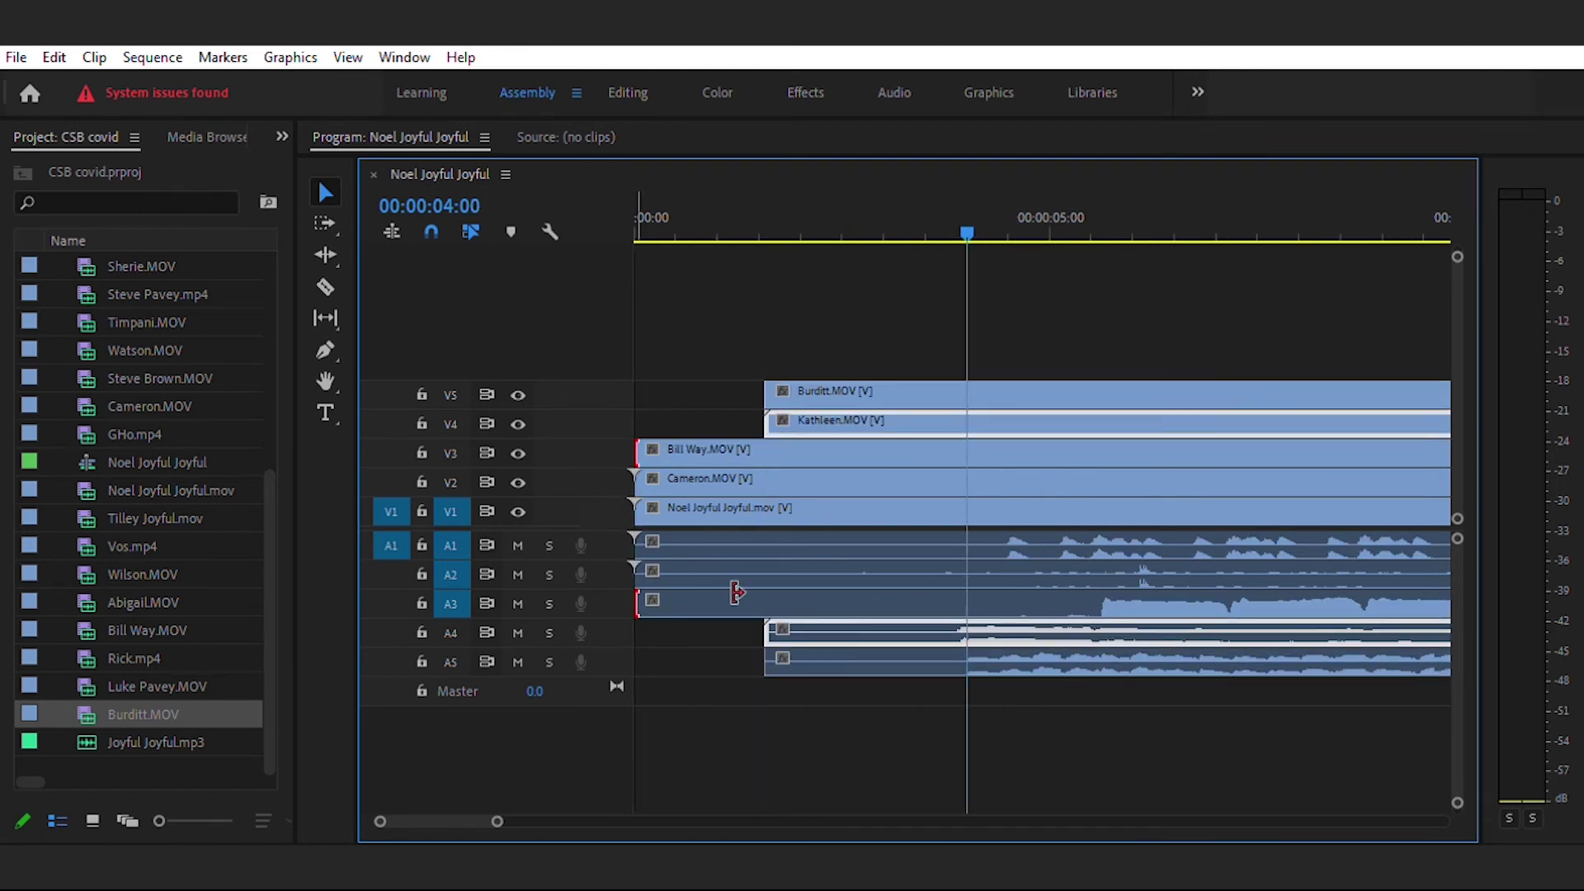
Step: Trim the starts of the V3 and V2 clips and shift both earlier so their first notes fall near 00:00:04:00
{"action": "left_click_drag", "start_coordinate": [700, 594], "coordinate": [833, 594]}
{"action": "key", "text": "ctrl+z"}
{"action": "left_click_drag", "start_coordinate": [668, 569], "coordinate": [823, 566]}
{"action": "left_click_drag", "start_coordinate": [1277, 567], "coordinate": [1122, 565]}
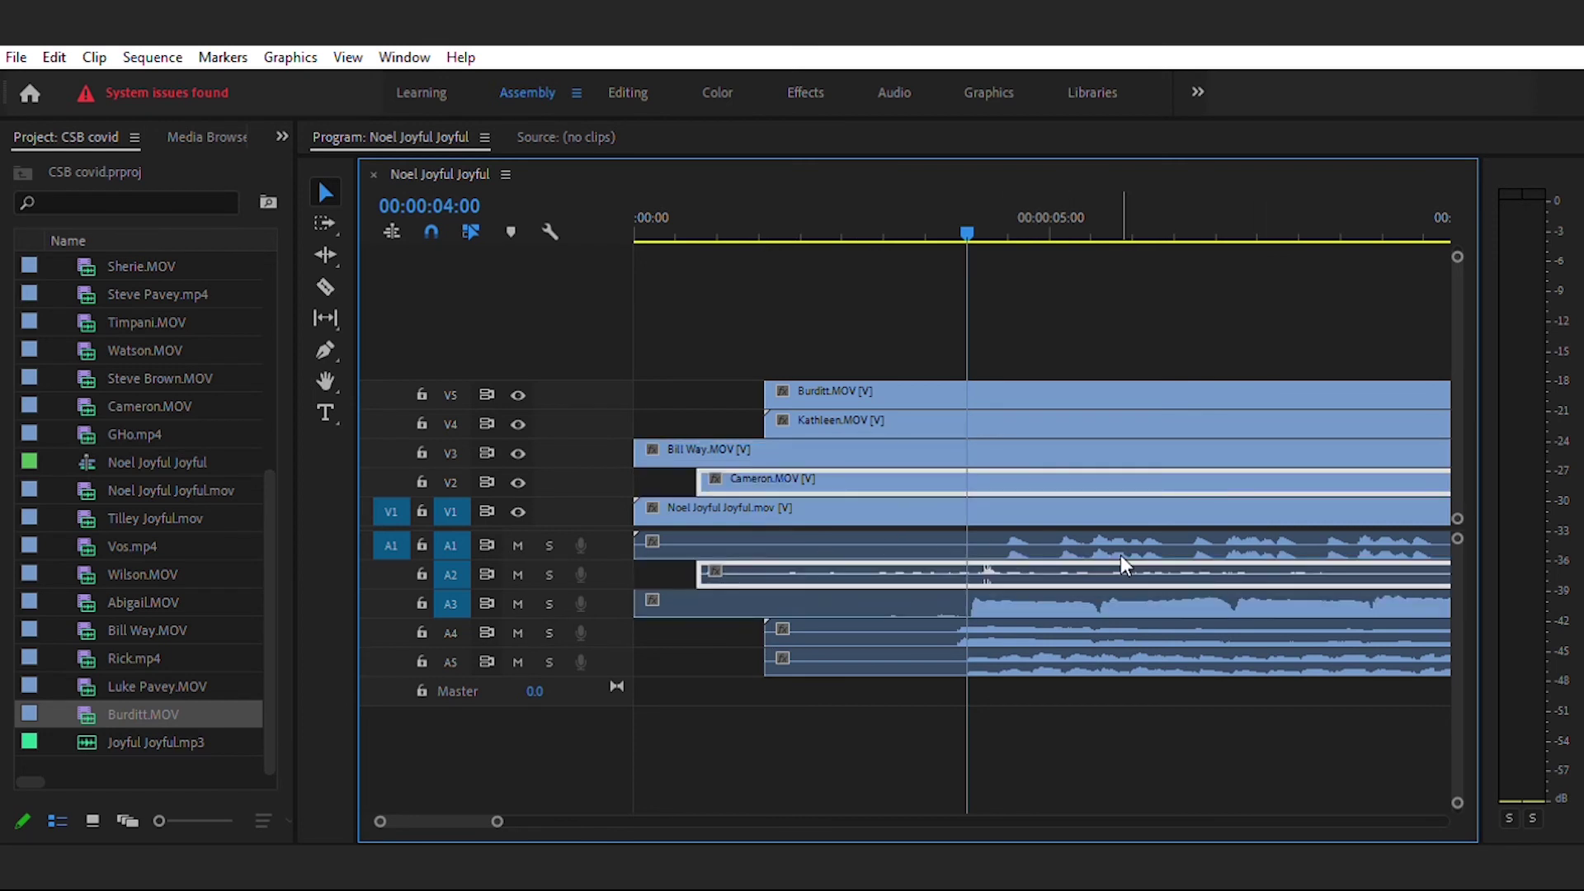
Step: Fine-tune the positions of the V1, V2 and V3 clips so their audio waveforms line up at 00:00:04:00
{"action": "key", "text": "="}
{"action": "key", "text": "="}
{"action": "key", "text": "ctrl+z"}
{"action": "key", "text": "ctrl+z"}
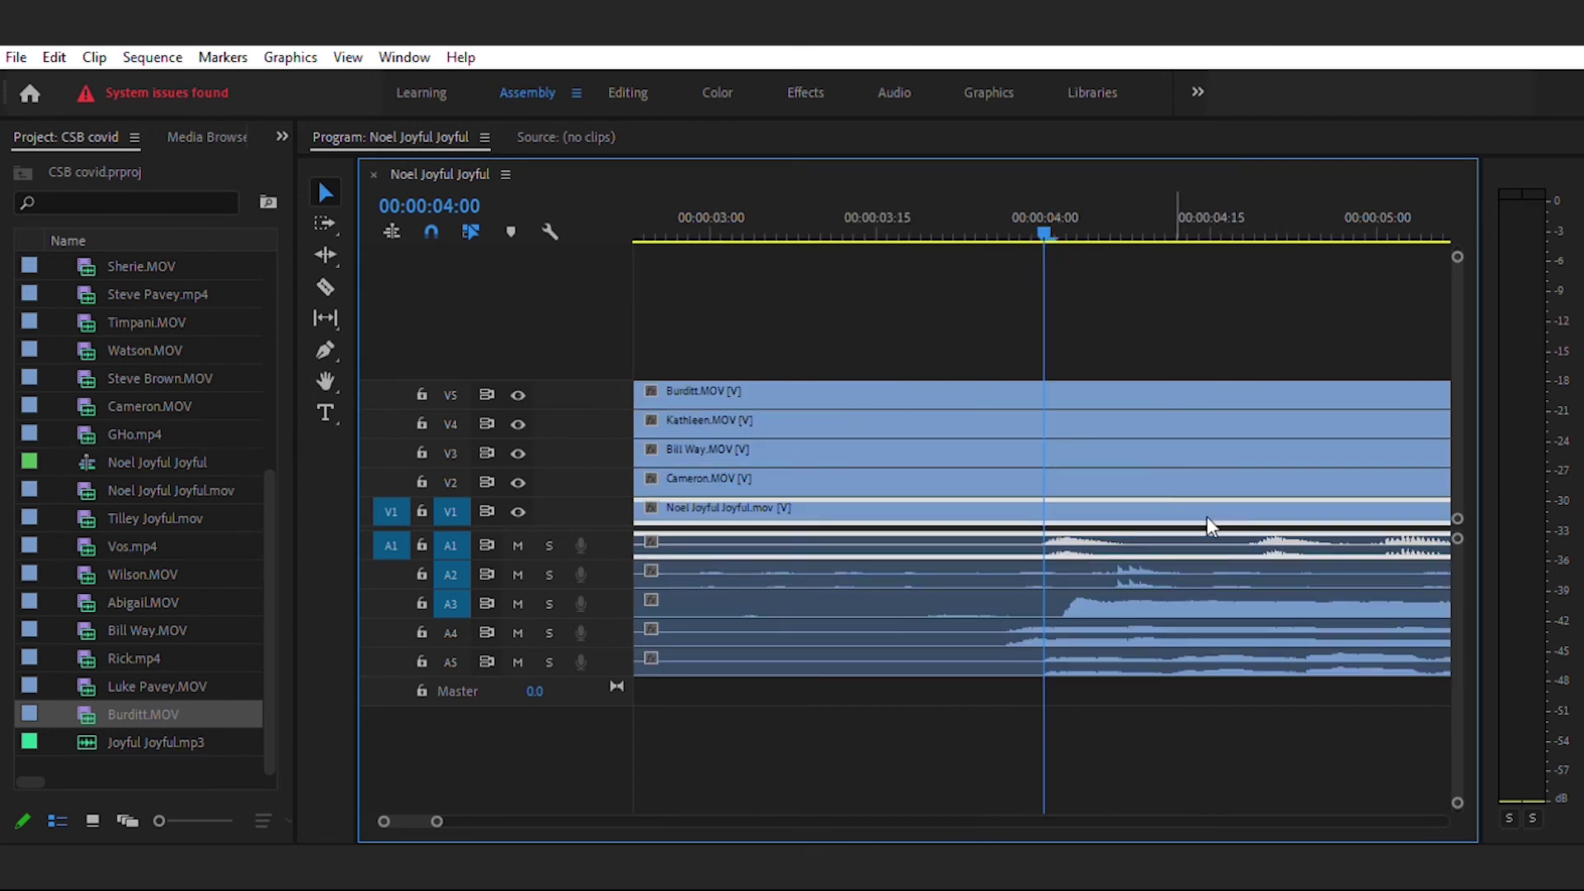
{"action": "key", "text": "backslash"}
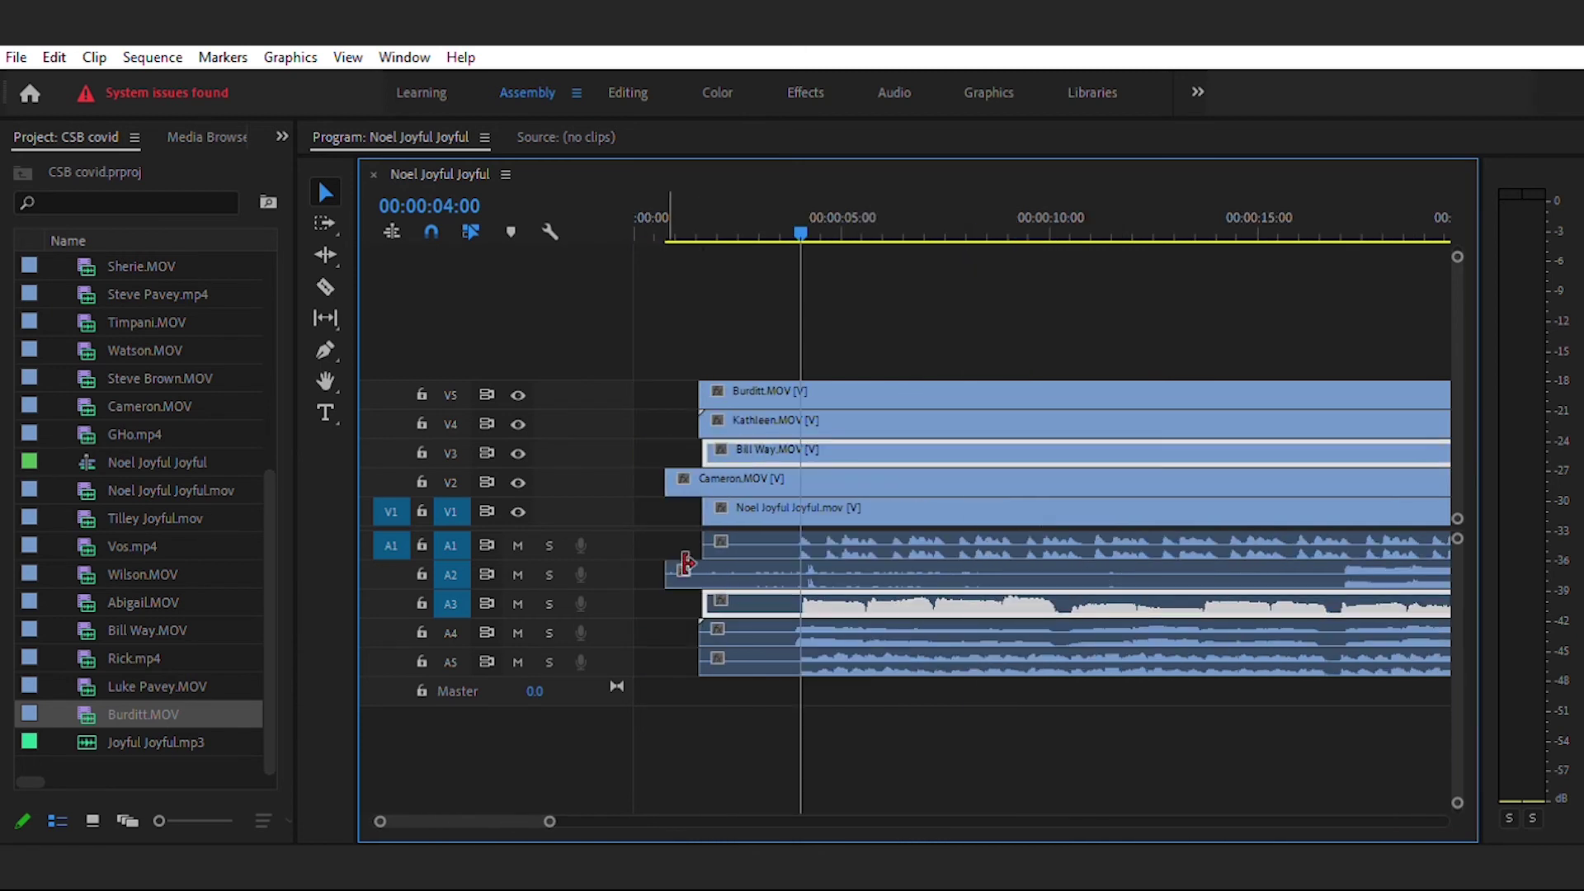
{"action": "key", "text": "="}
{"action": "key", "text": "="}
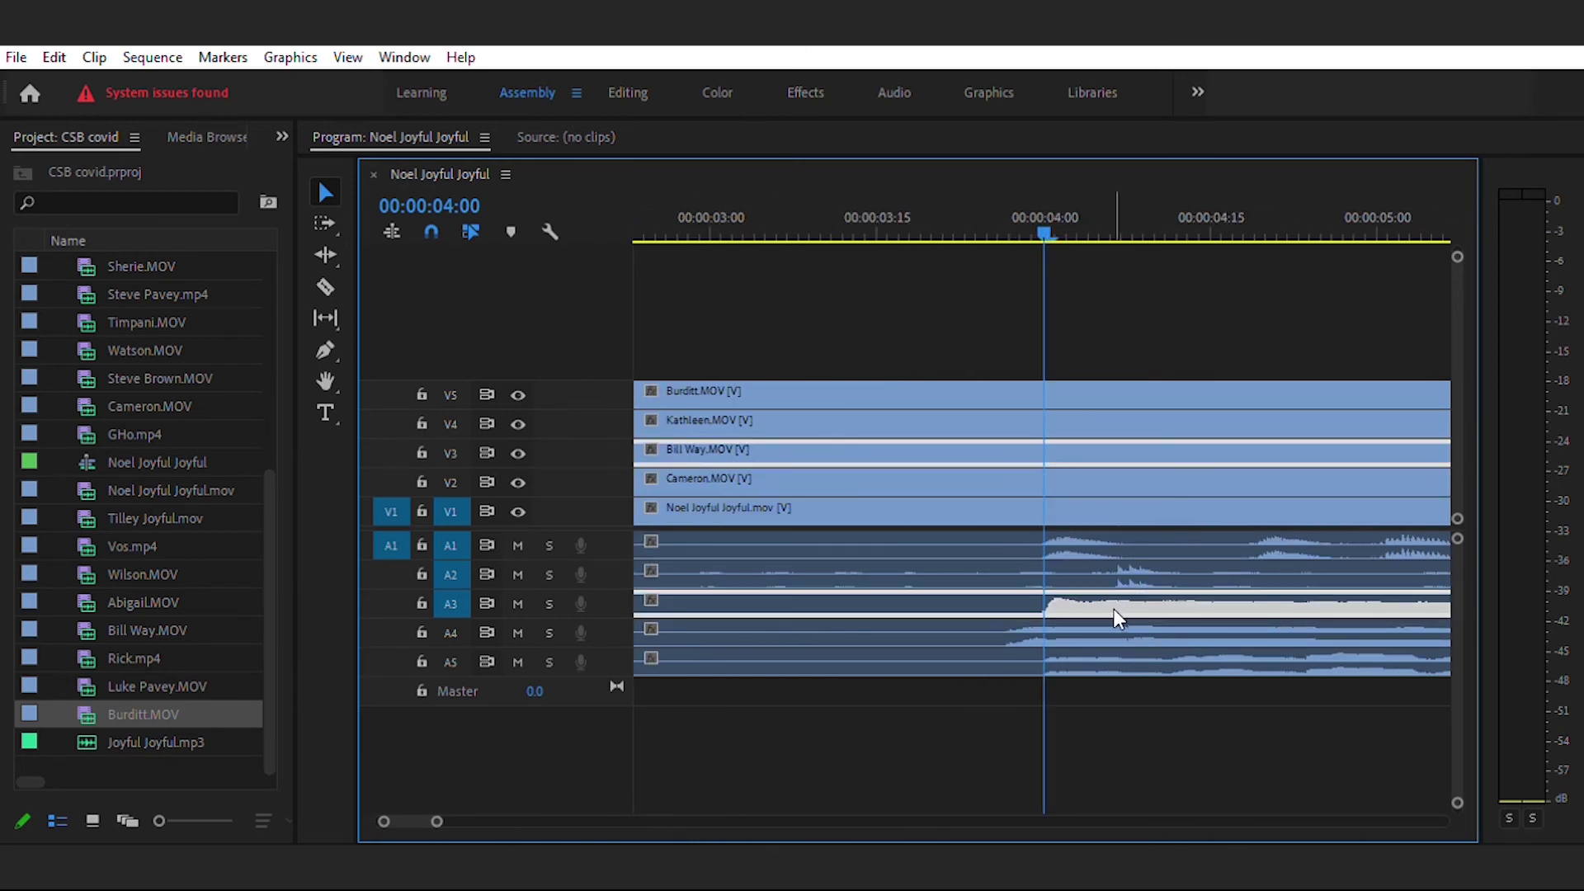
{"action": "left_click", "coordinate": [1115, 629]}
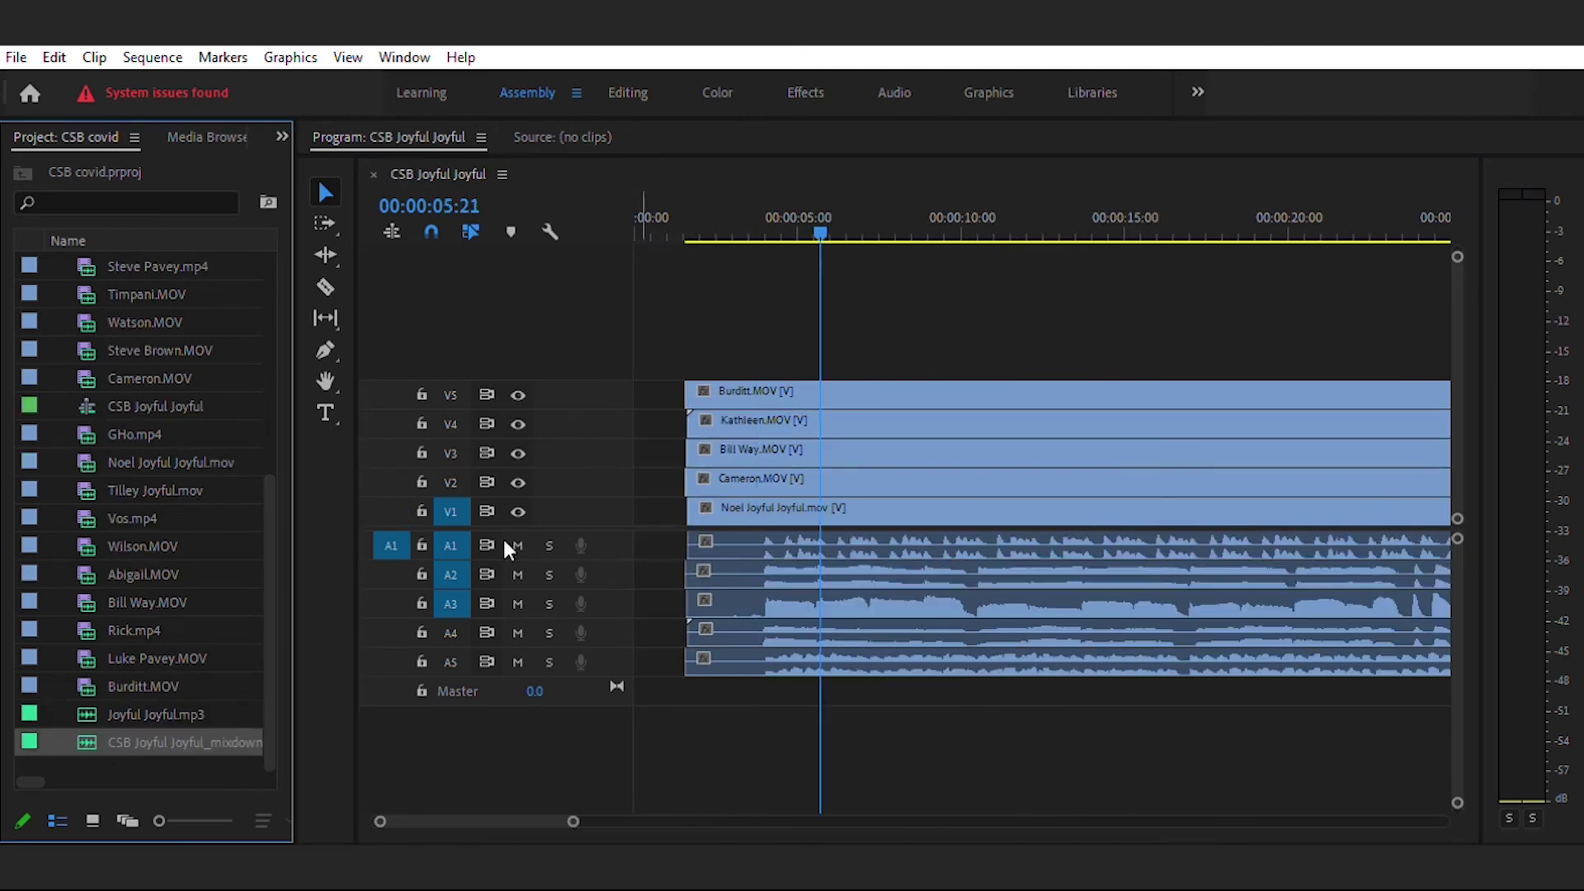
Step: Add the CSB Joyful Joyful_mixdown audio on A6, line it up with the players' waveforms and play the result
{"action": "left_click_drag", "start_coordinate": [185, 742], "coordinate": [627, 719]}
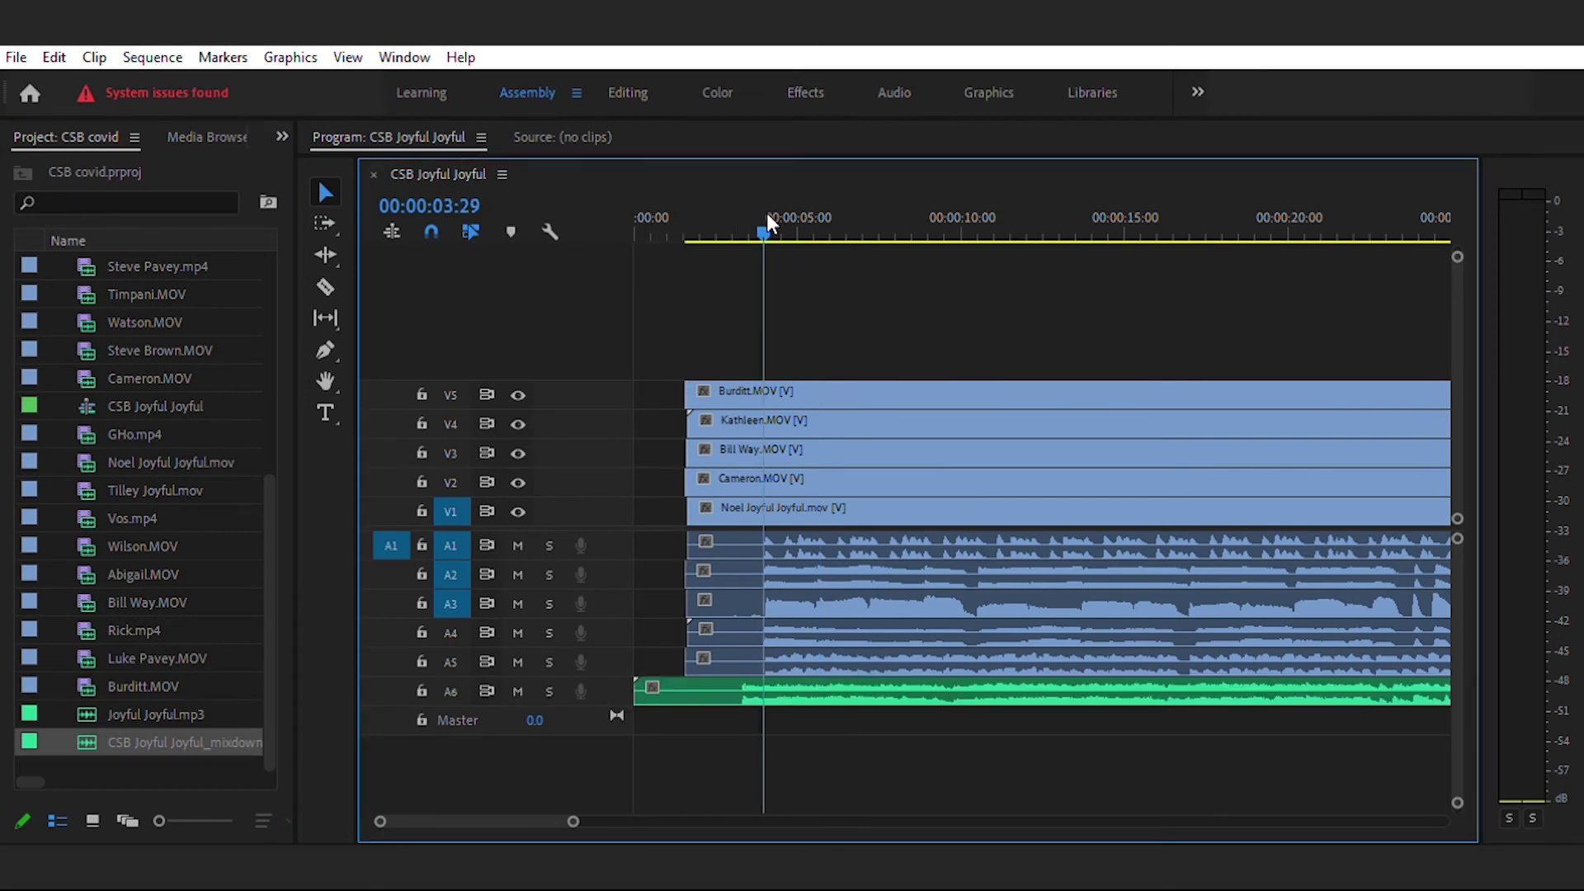
{"action": "key", "text": "="}
{"action": "key", "text": "="}
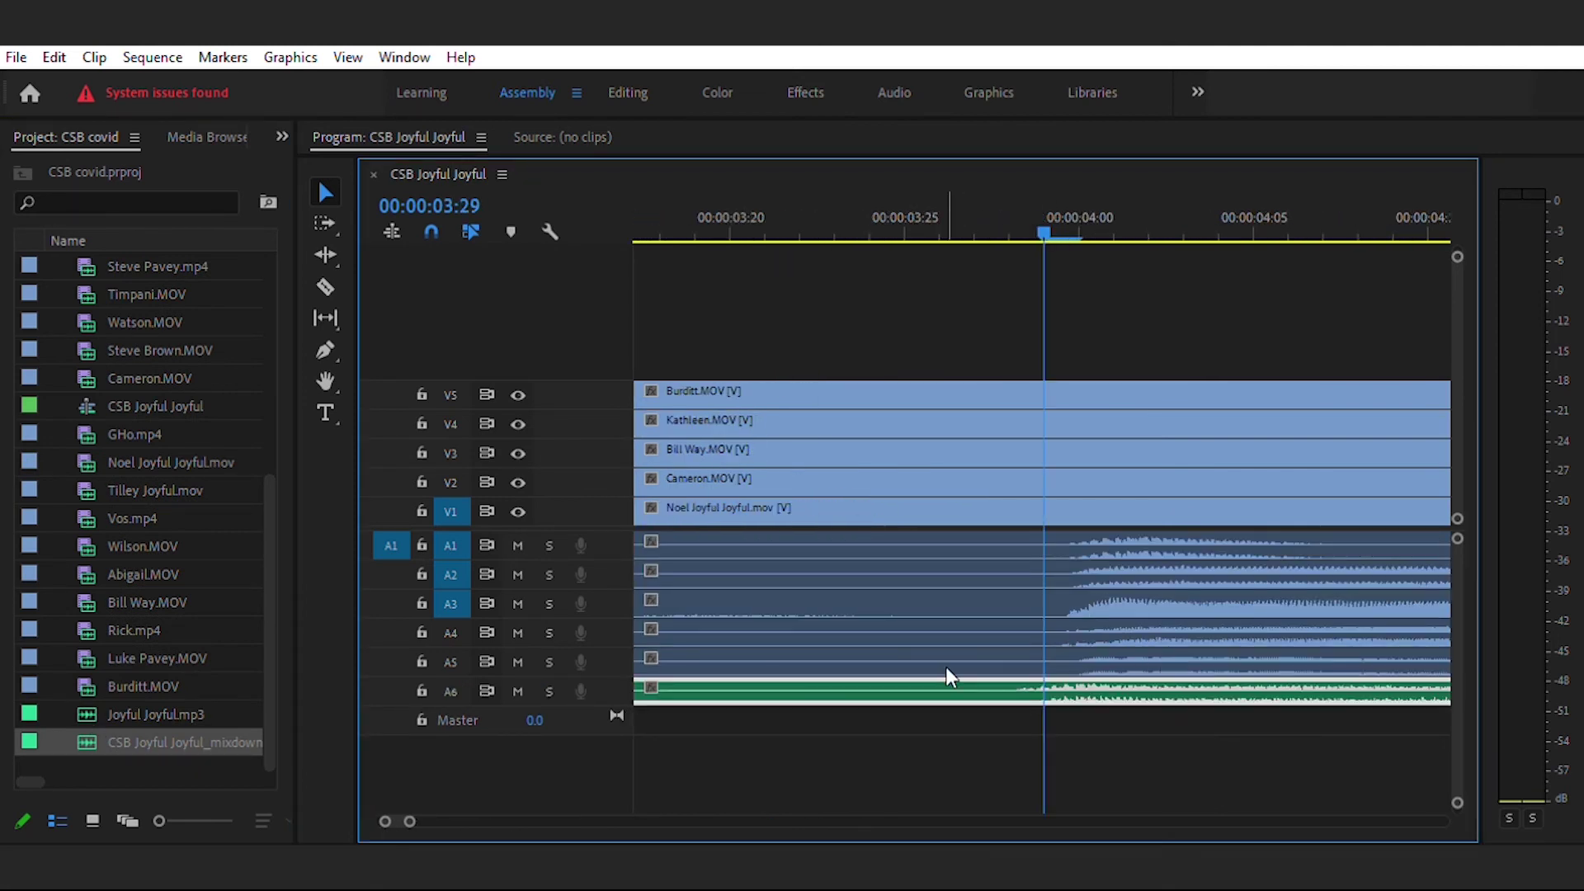
{"action": "key", "text": "space"}
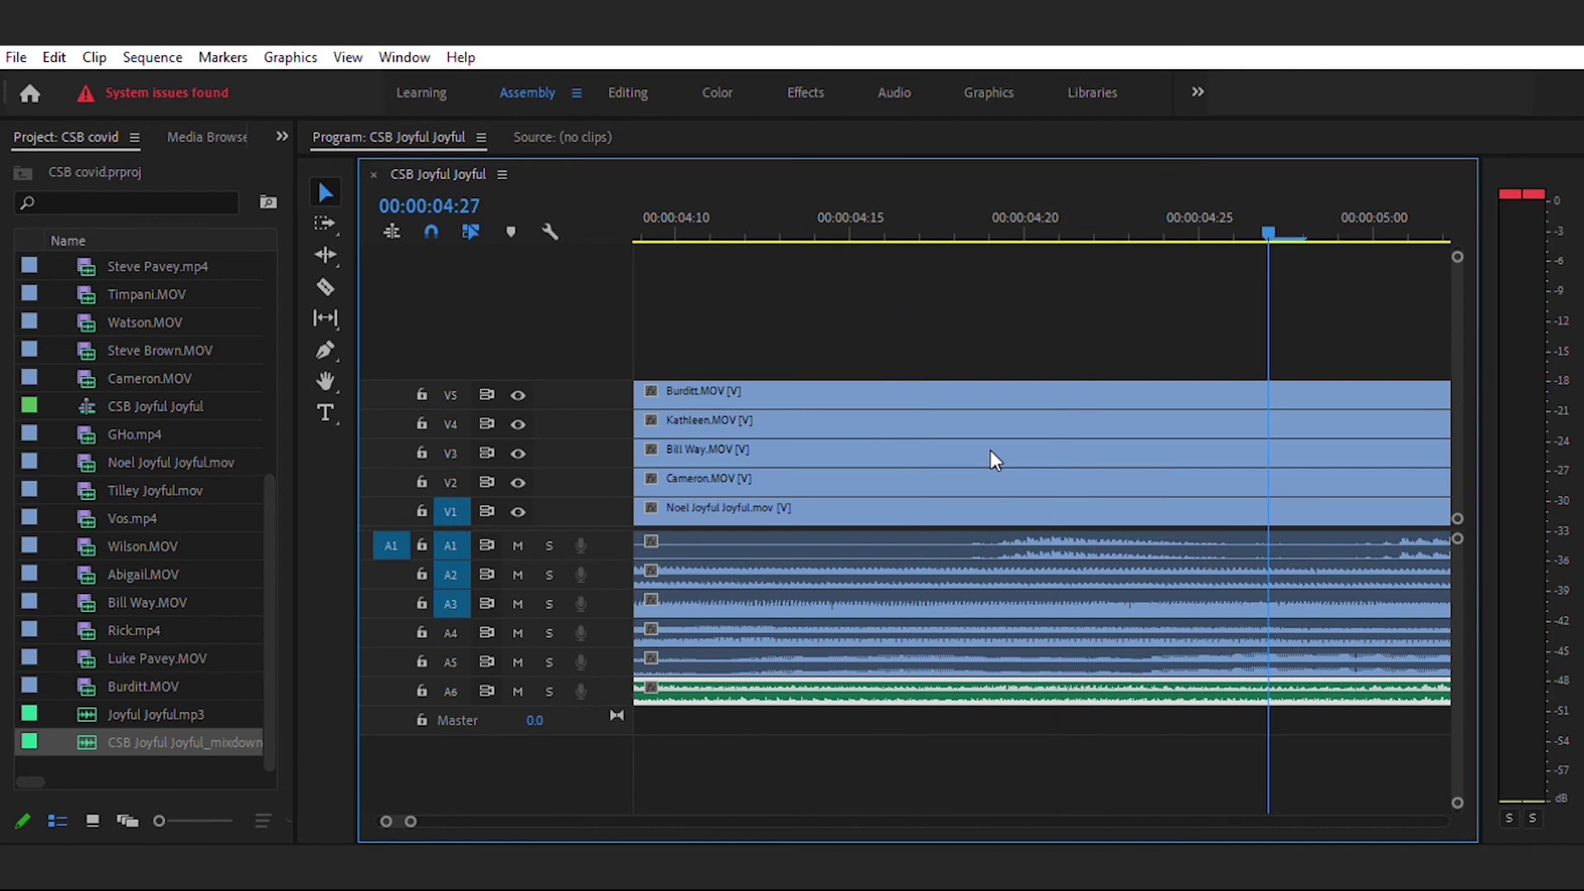
Step: Solo the mixdown on A6 and listen to it from 00:00:04:00 to check its alignment
{"action": "key", "text": "-"}
{"action": "key", "text": "-"}
{"action": "left_click", "coordinate": [932, 208]}
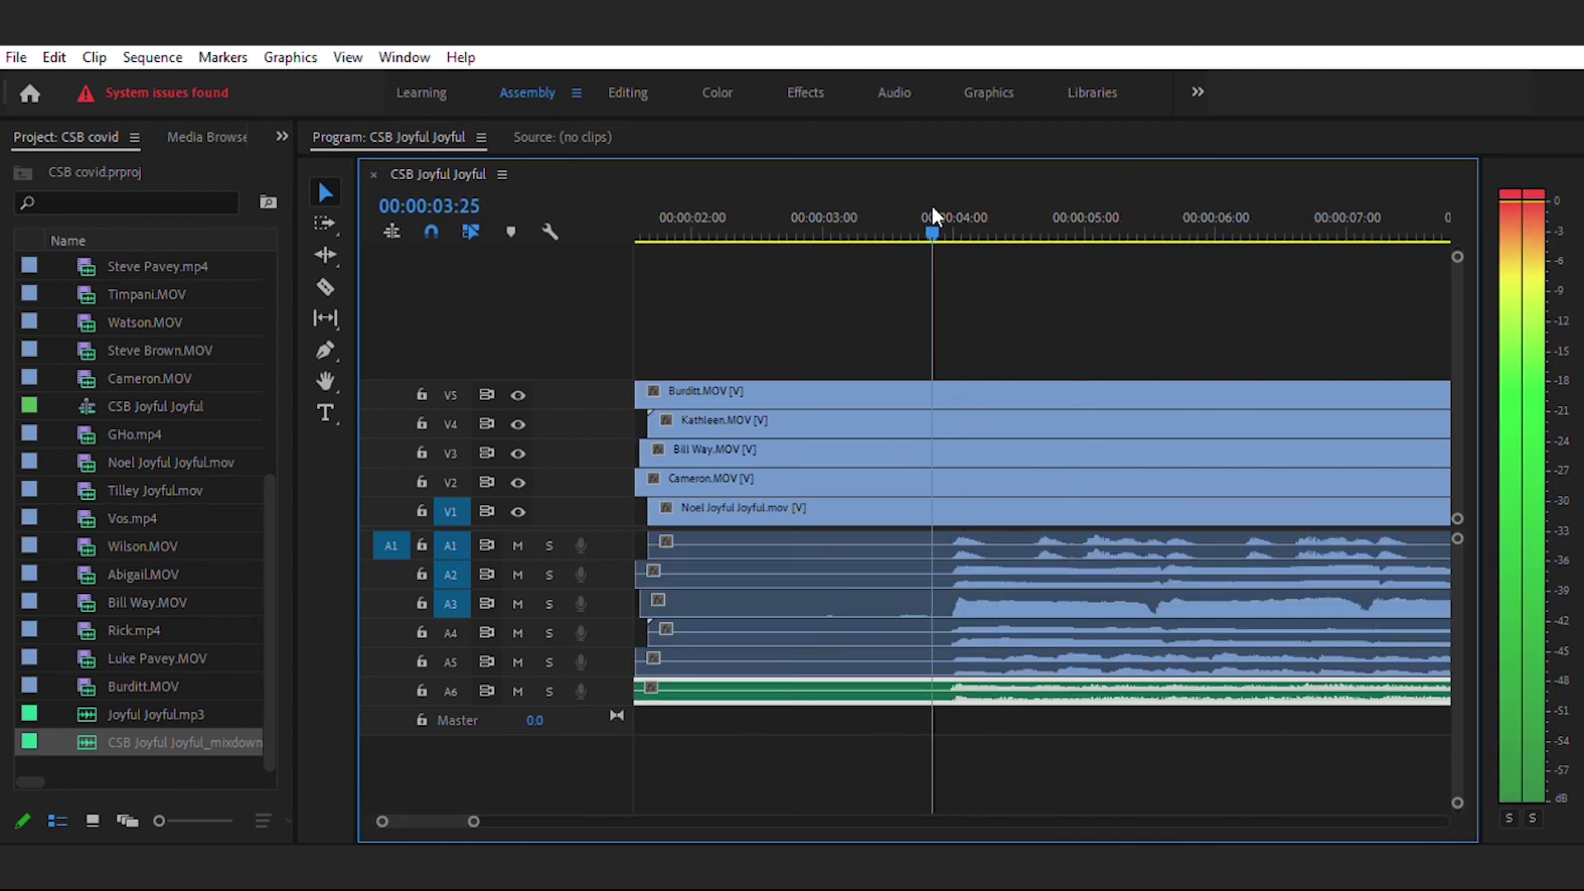
{"action": "left_click_drag", "start_coordinate": [954, 208], "coordinate": [953, 203]}
{"action": "left_click", "coordinate": [548, 691]}
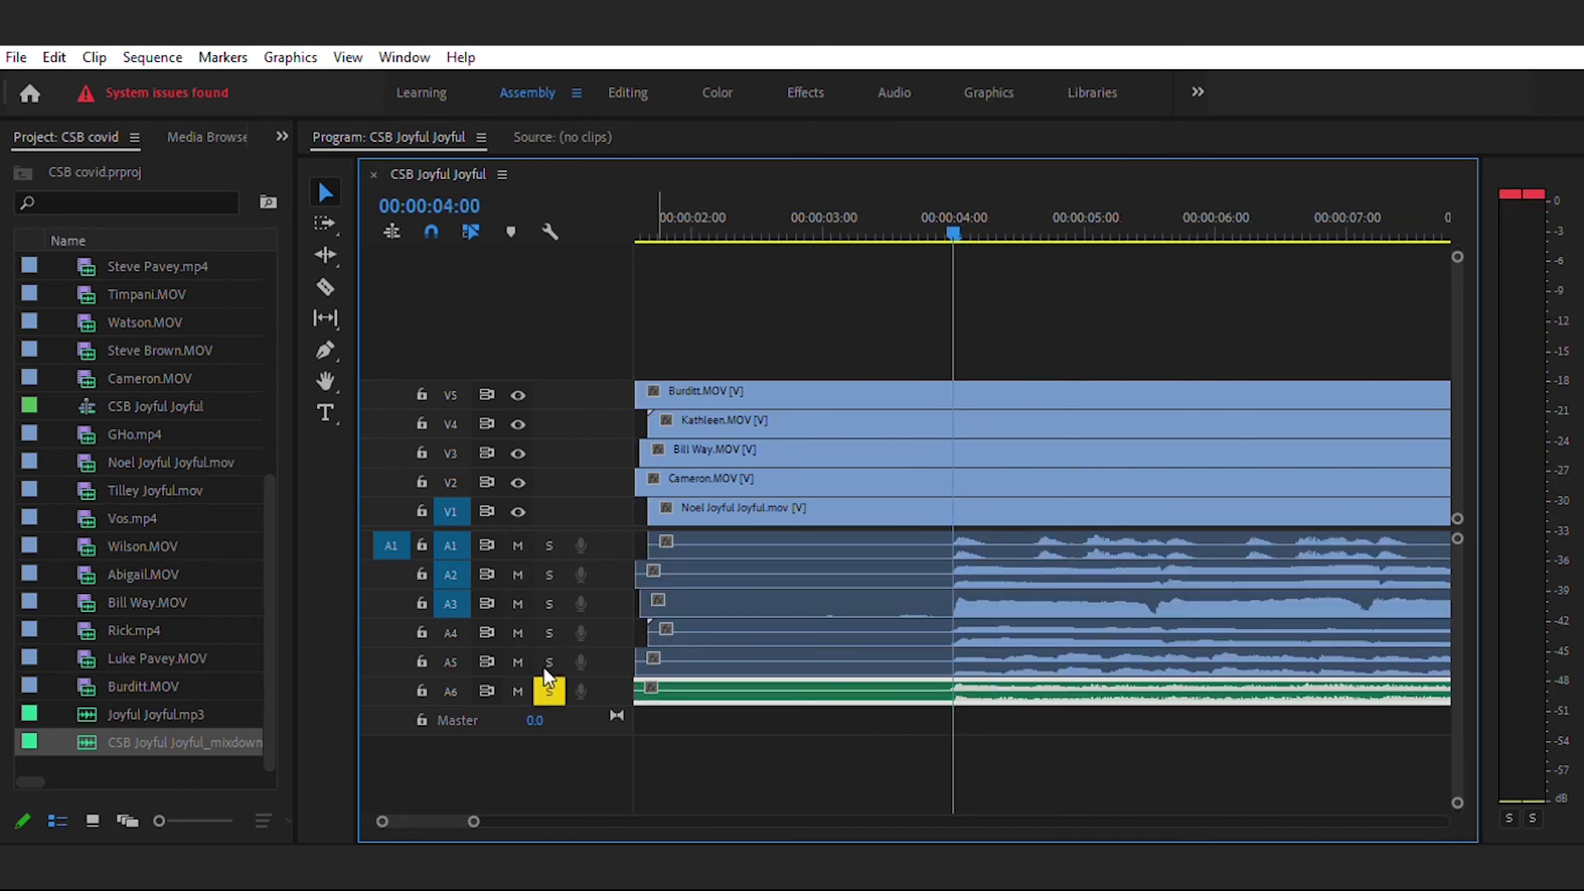
{"action": "key", "text": "space"}
{"action": "key", "text": "space"}
{"action": "key", "text": "minus"}
{"action": "key", "text": "minus"}
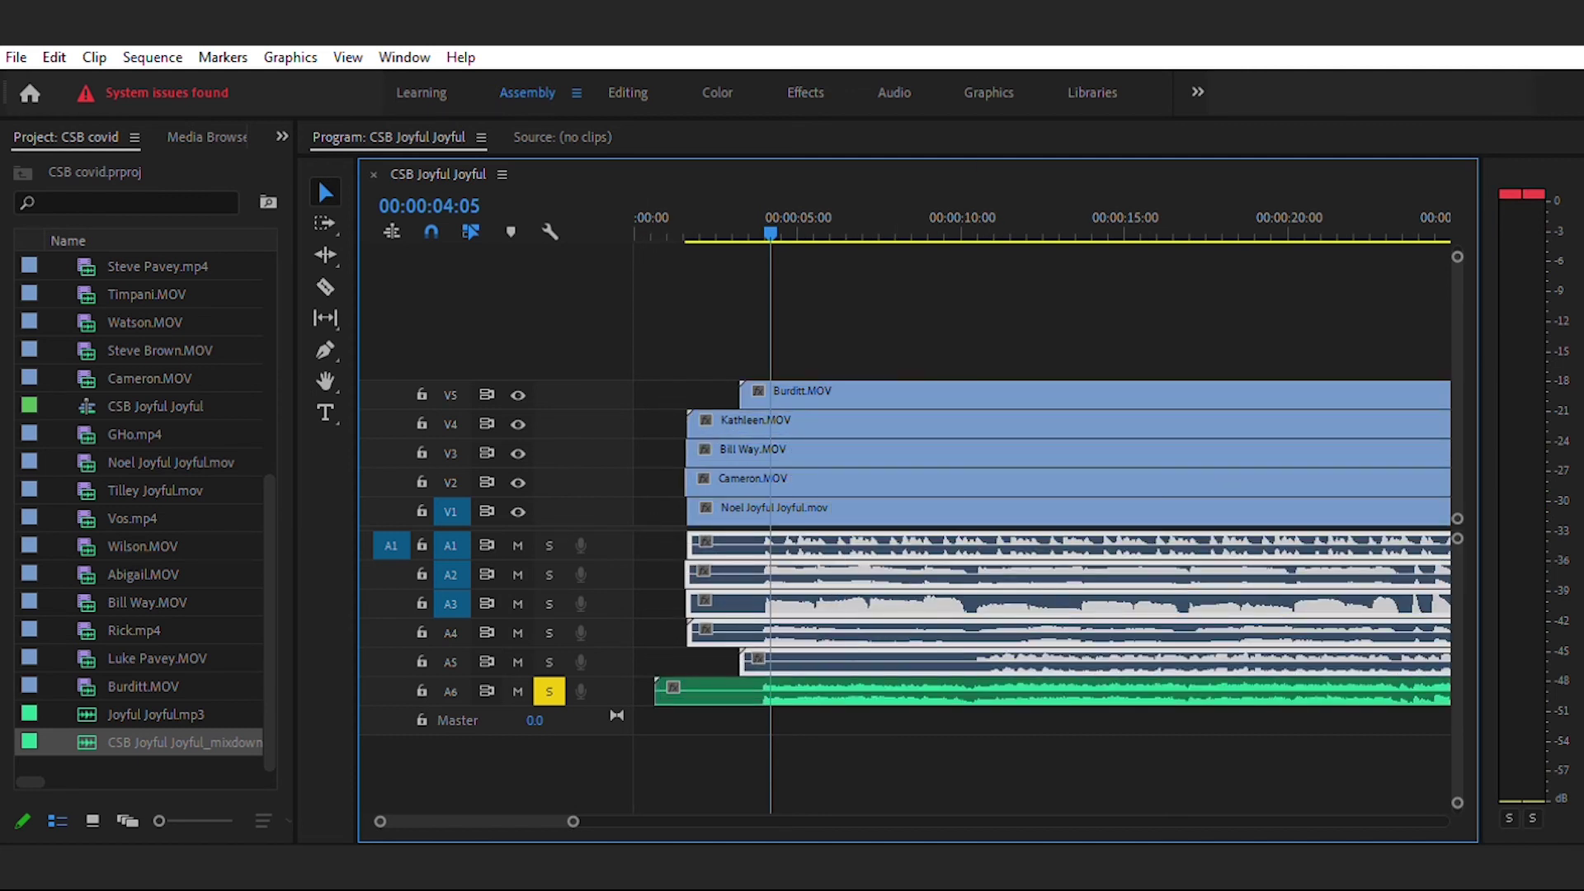
Step: Replace the players' audio on A1 to A5 with the mixdown on A1, and trim all clips to start at 00:00:03:01
{"action": "key", "text": "Delete"}
{"action": "left_click_drag", "start_coordinate": [650, 385], "coordinate": [854, 489]}
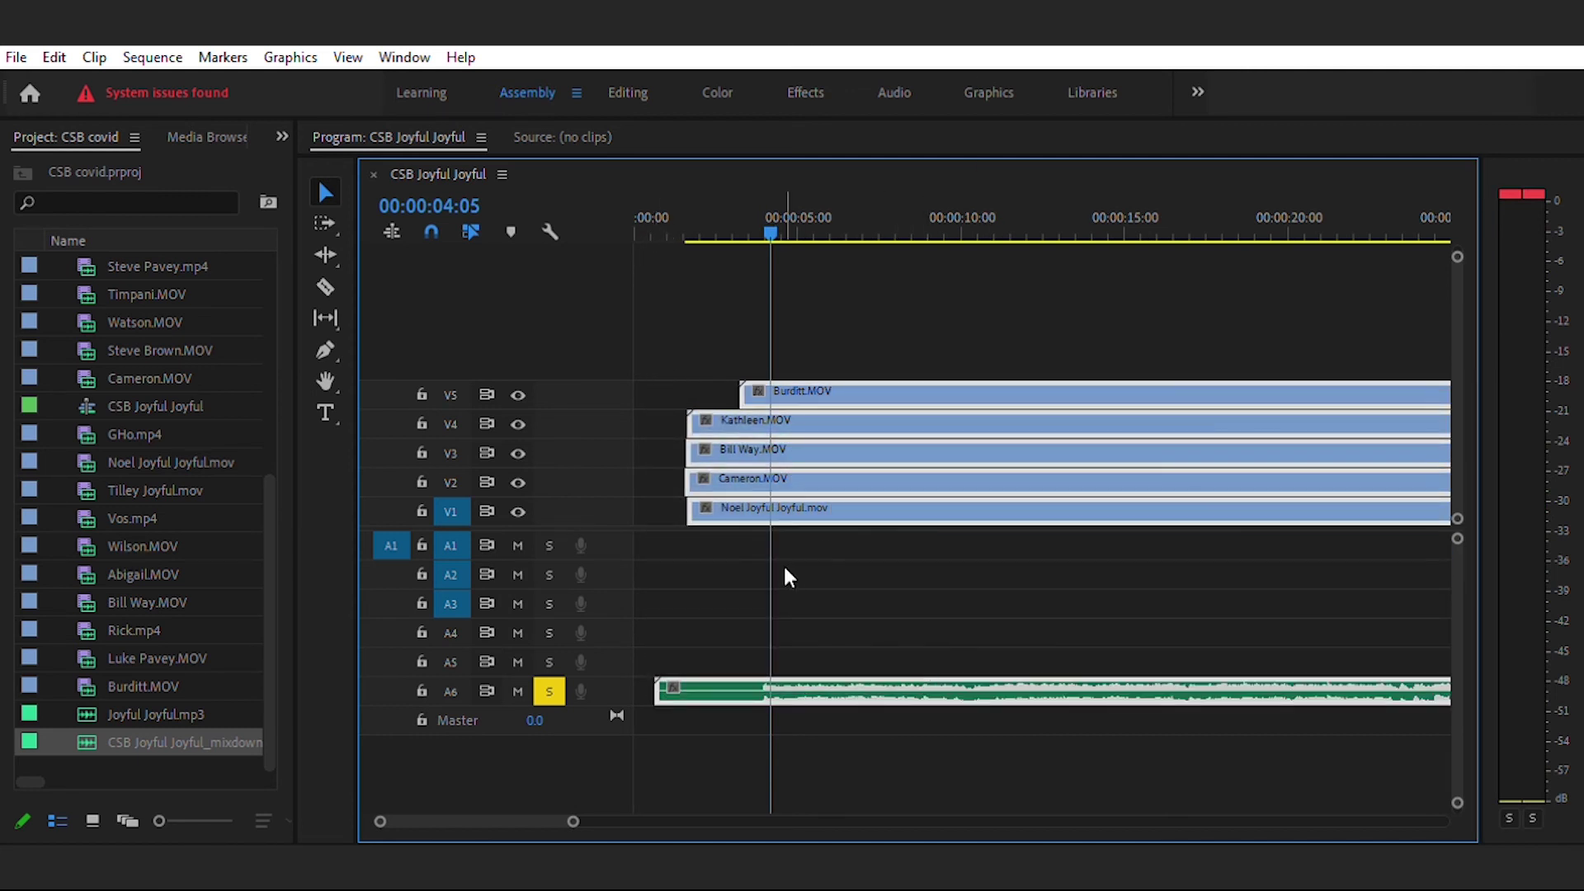
{"action": "left_click_drag", "start_coordinate": [913, 687], "coordinate": [767, 272]}
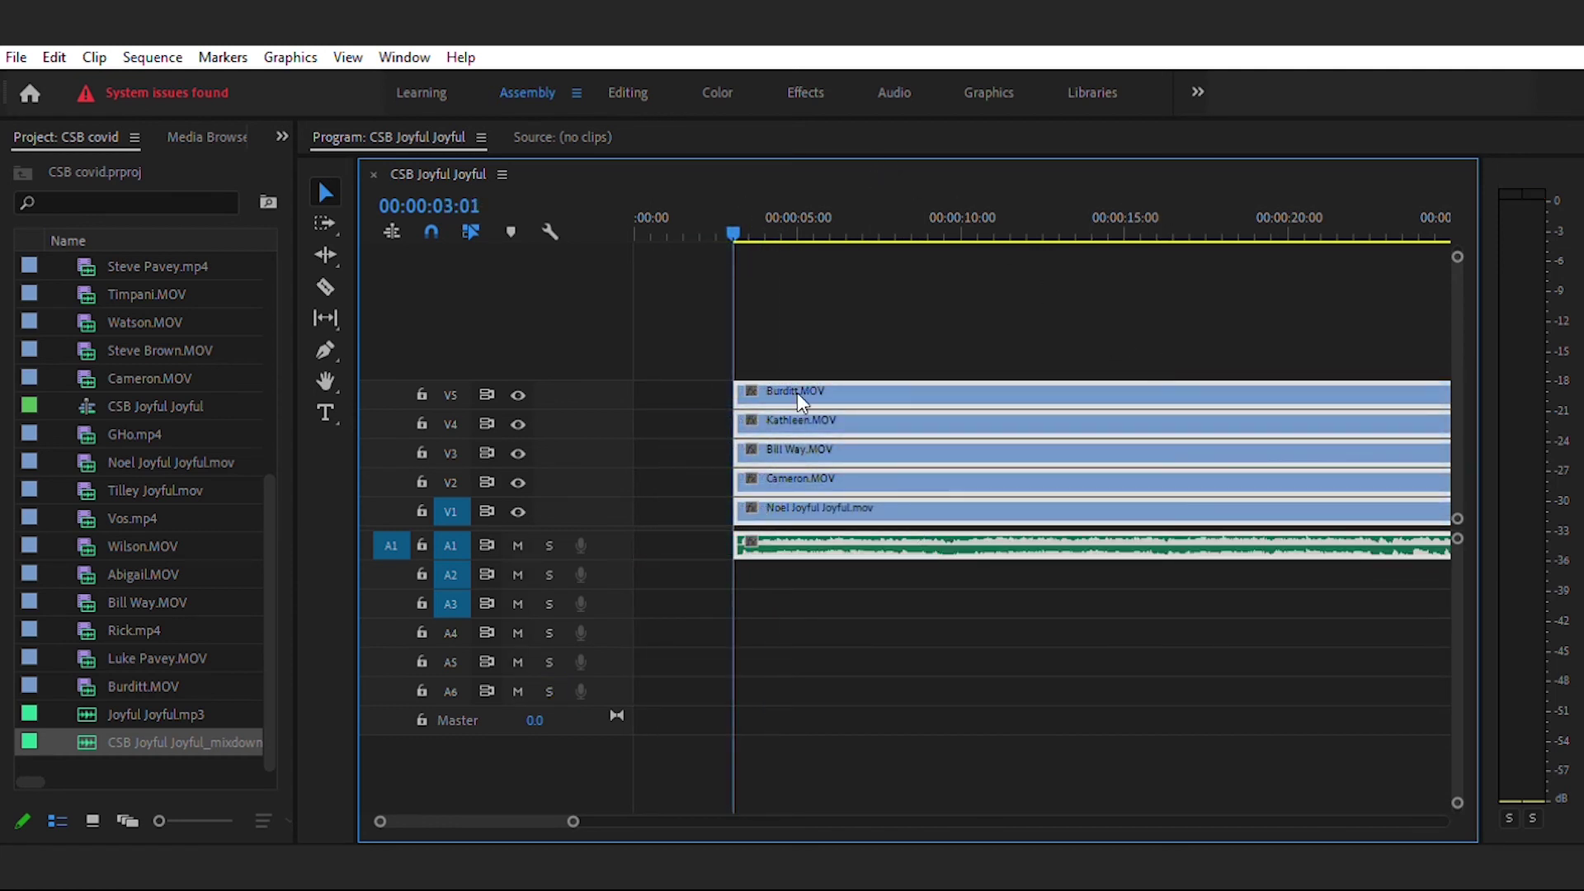
Step: Move all video clips and the mixdown to the start of the sequence
{"action": "left_click", "coordinate": [691, 391]}
{"action": "left_click_drag", "start_coordinate": [684, 379], "coordinate": [833, 543]}
{"action": "key", "text": "ctrl+z"}
{"action": "left_click_drag", "start_coordinate": [627, 157], "coordinate": [632, 529]}
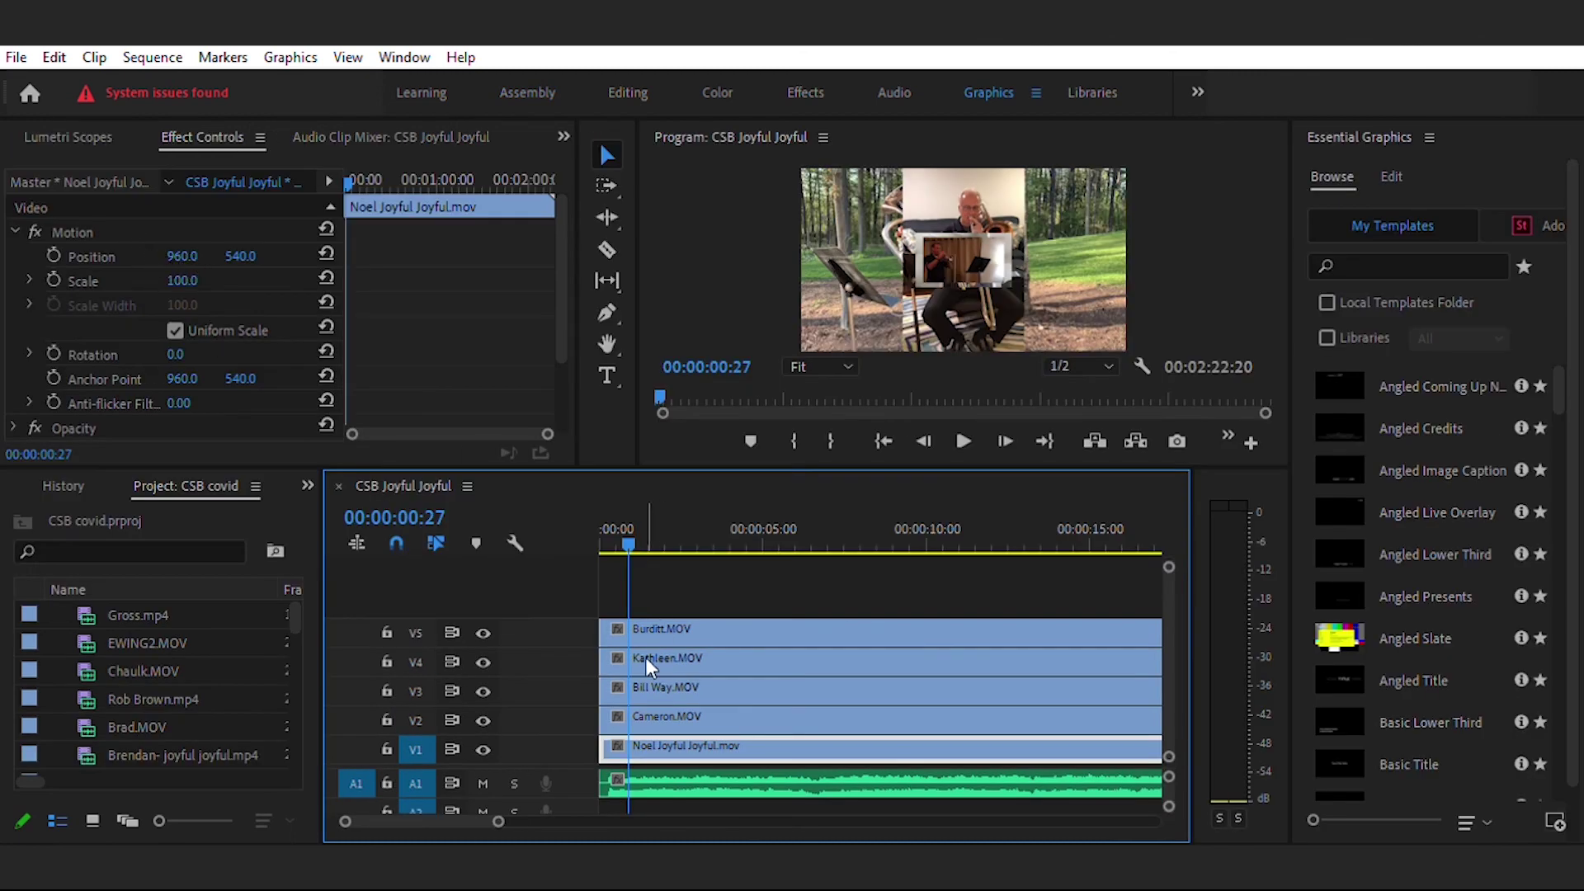
Step: Place the V5 clip in the upper-left corner of the video frame at position 237, 118
{"action": "left_click", "coordinate": [683, 628]}
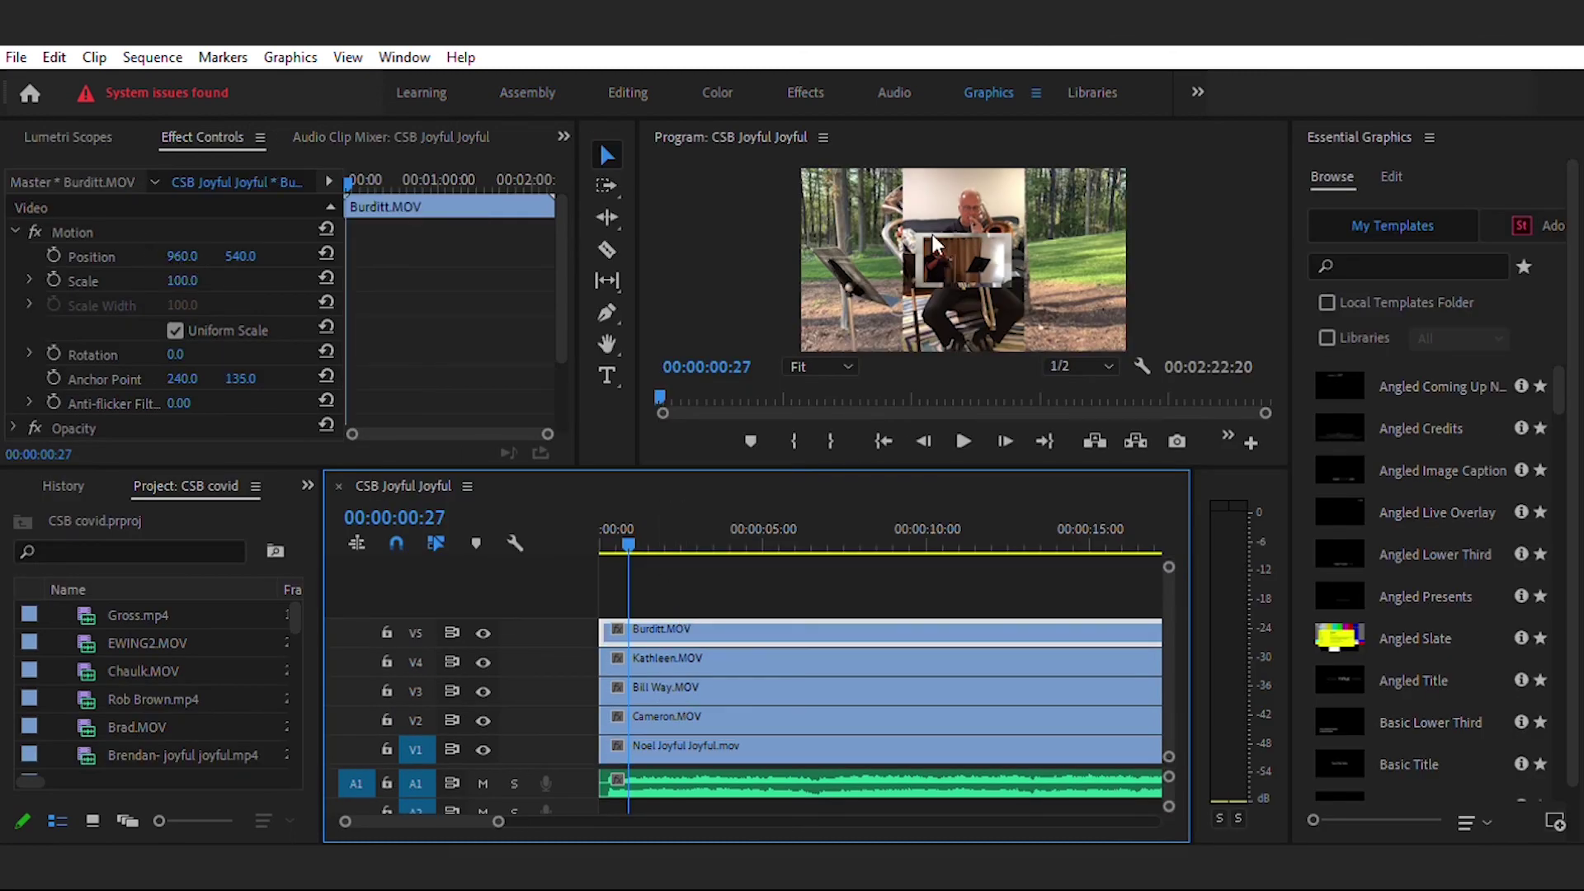
{"action": "left_click_drag", "start_coordinate": [183, 280], "coordinate": [303, 256]}
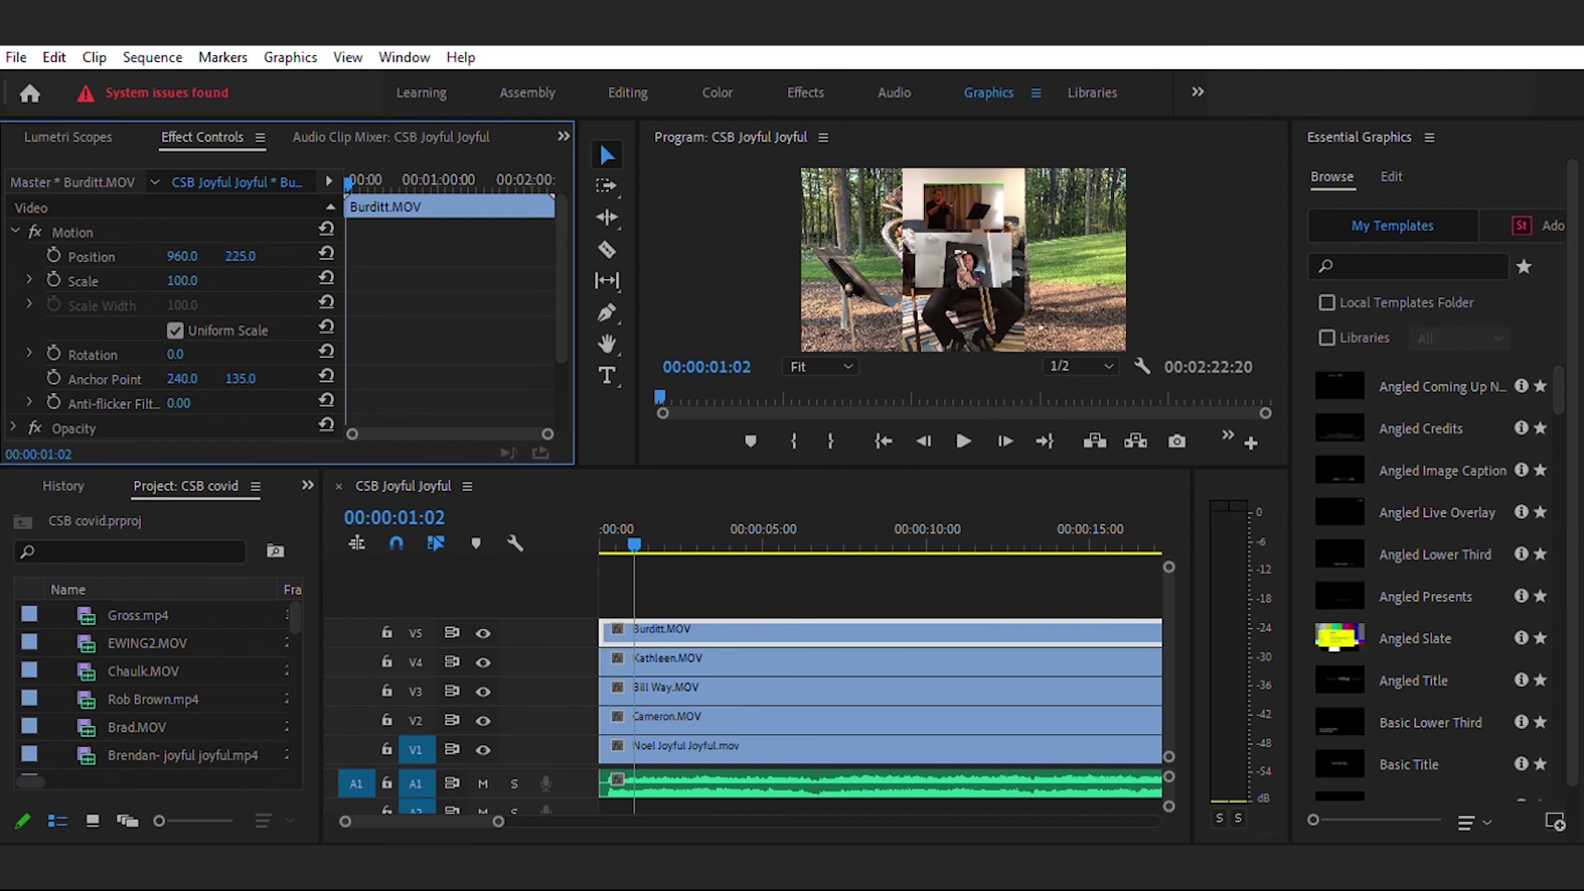
{"action": "left_click_drag", "start_coordinate": [963, 203], "coordinate": [937, 226]}
{"action": "left_click_drag", "start_coordinate": [183, 255], "coordinate": [66, 256]}
{"action": "left_click_drag", "start_coordinate": [240, 256], "coordinate": [122, 256]}
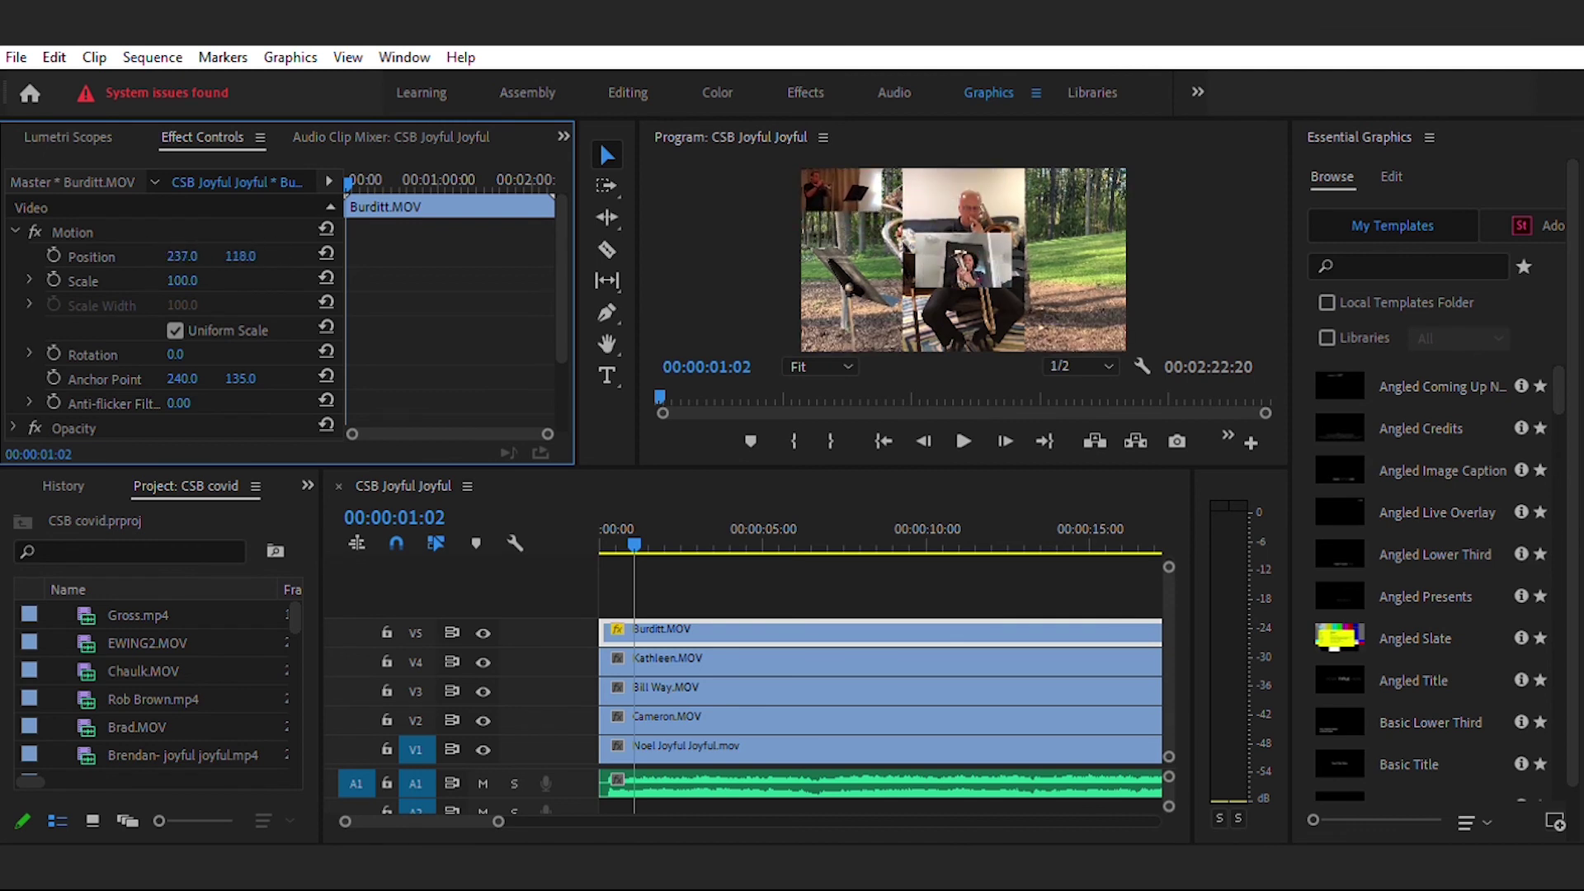
Step: Place the V4 clip directly beneath the V5 picture, and scale the V3 clip to 55 in the frame's lower-right corner
{"action": "left_click", "coordinate": [721, 660]}
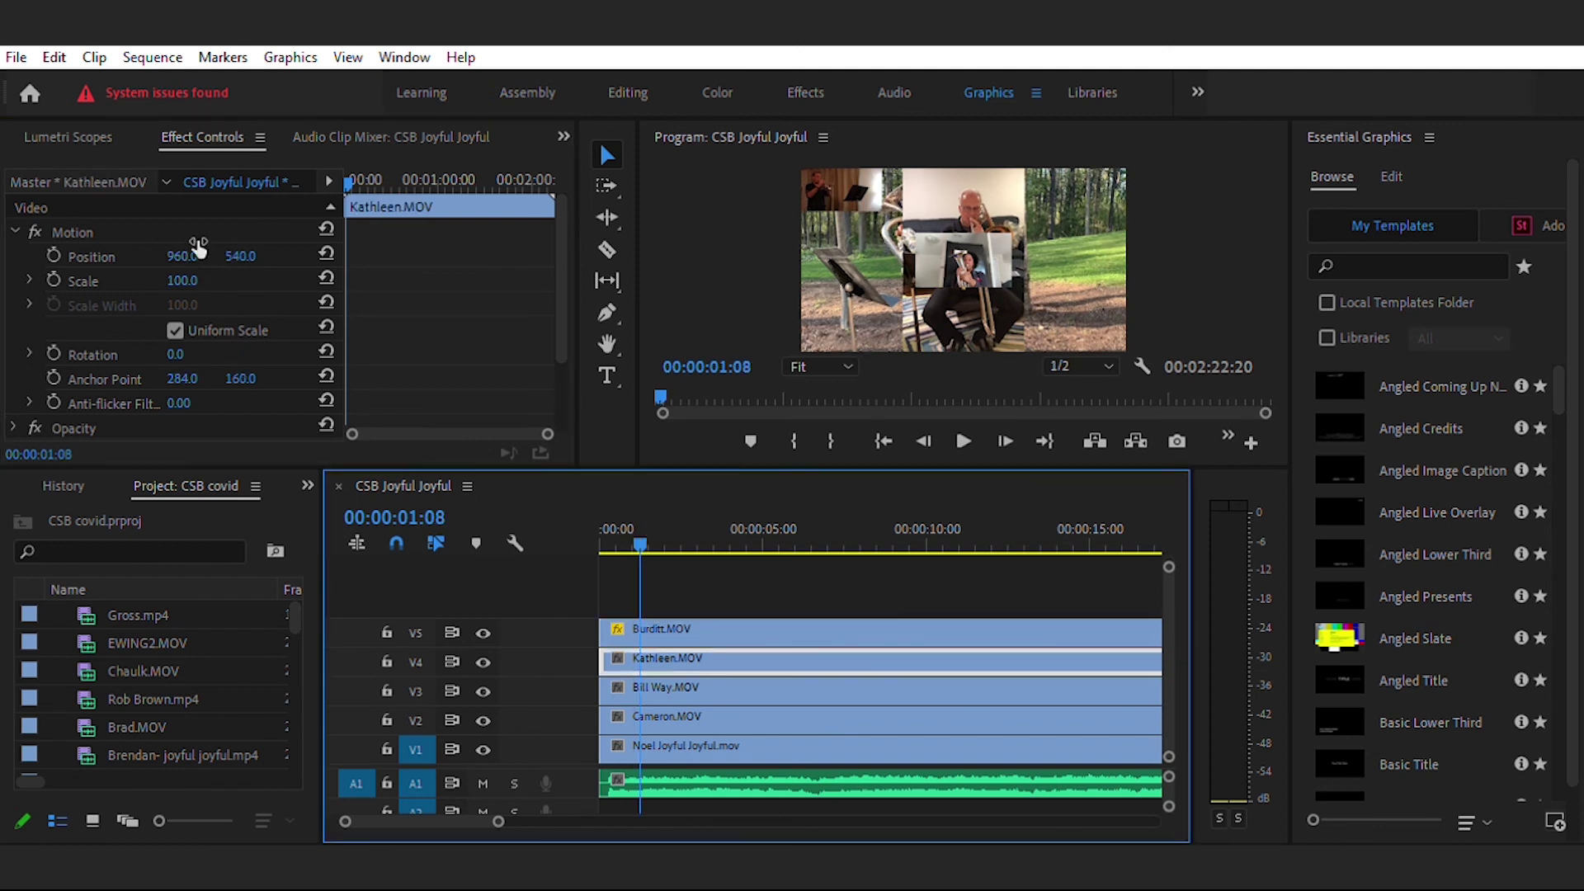
{"action": "mouse_move", "coordinate": [240, 256]}
{"action": "left_mouse_down"}
{"action": "mouse_move", "coordinate": [182, 255]}
{"action": "mouse_move", "coordinate": [157, 281]}
{"action": "mouse_move", "coordinate": [211, 260]}
{"action": "left_mouse_up"}
{"action": "left_click", "coordinate": [722, 689]}
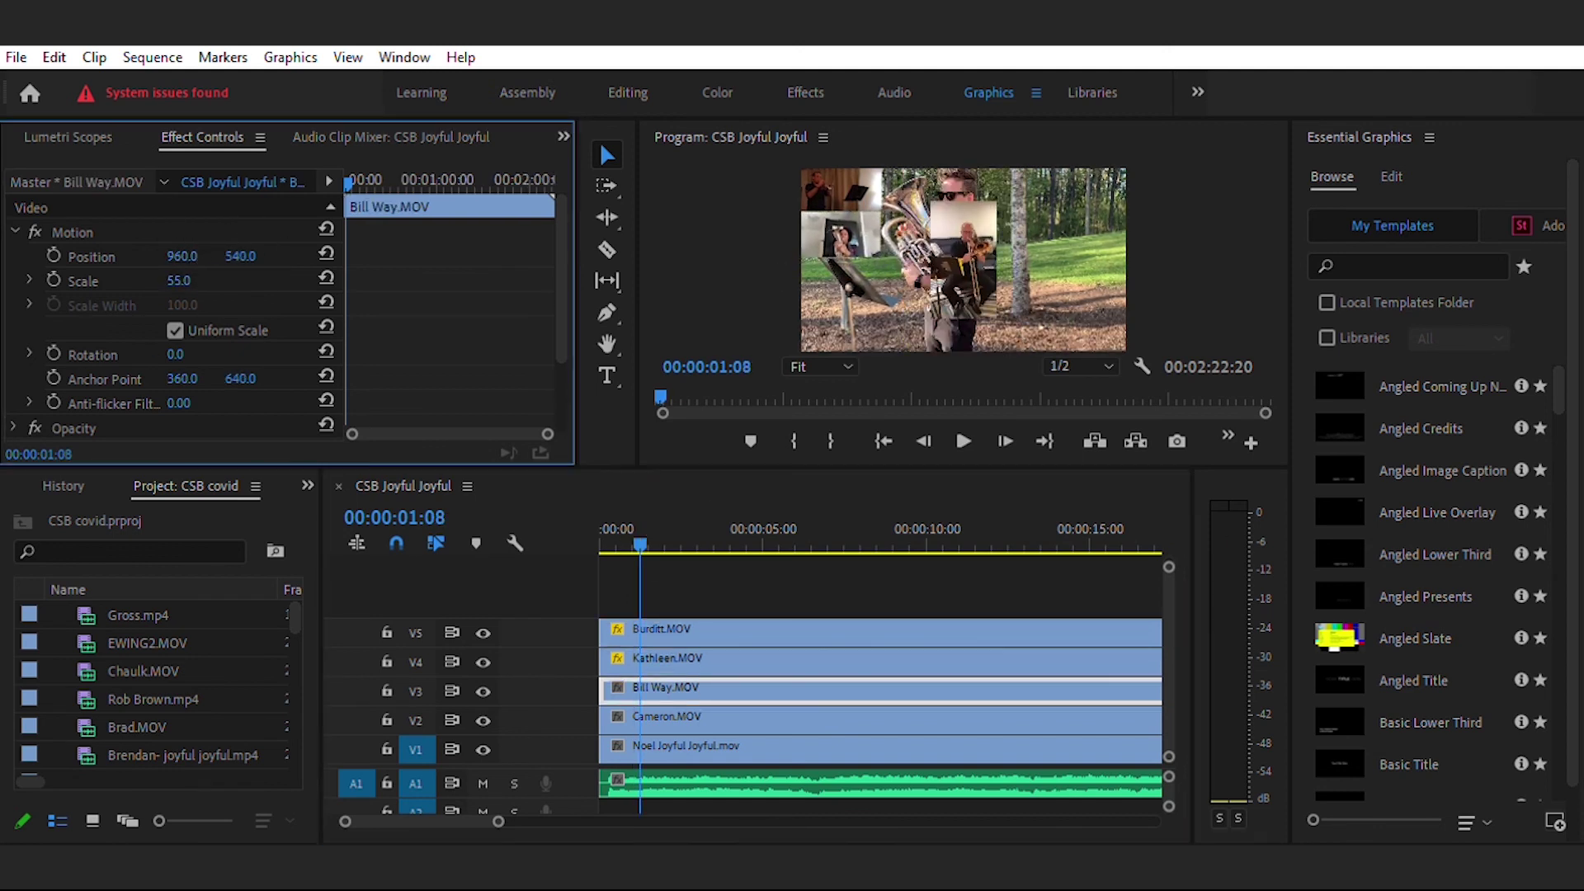
Step: Shrink the V2 clip into the frame's lower middle, set V1 to scale 50 at position 960, 280, and play the layout
{"action": "left_click", "coordinate": [722, 718]}
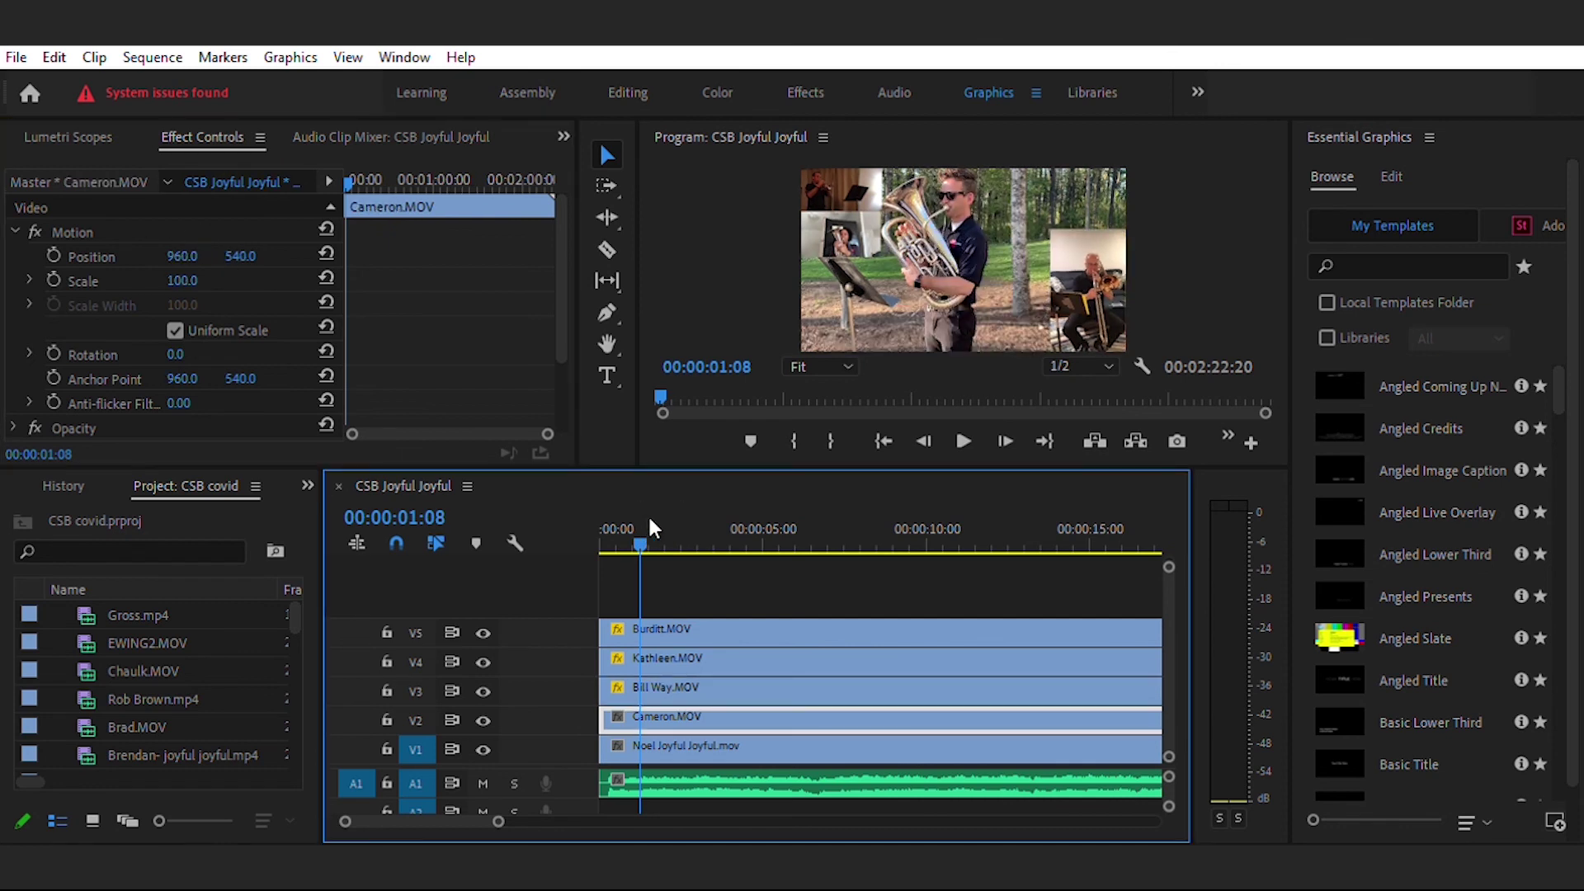
{"action": "left_click_drag", "start_coordinate": [178, 281], "coordinate": [218, 256]}
{"action": "left_click", "coordinate": [722, 747]}
{"action": "left_click", "coordinate": [961, 561]}
{"action": "key", "text": "space"}
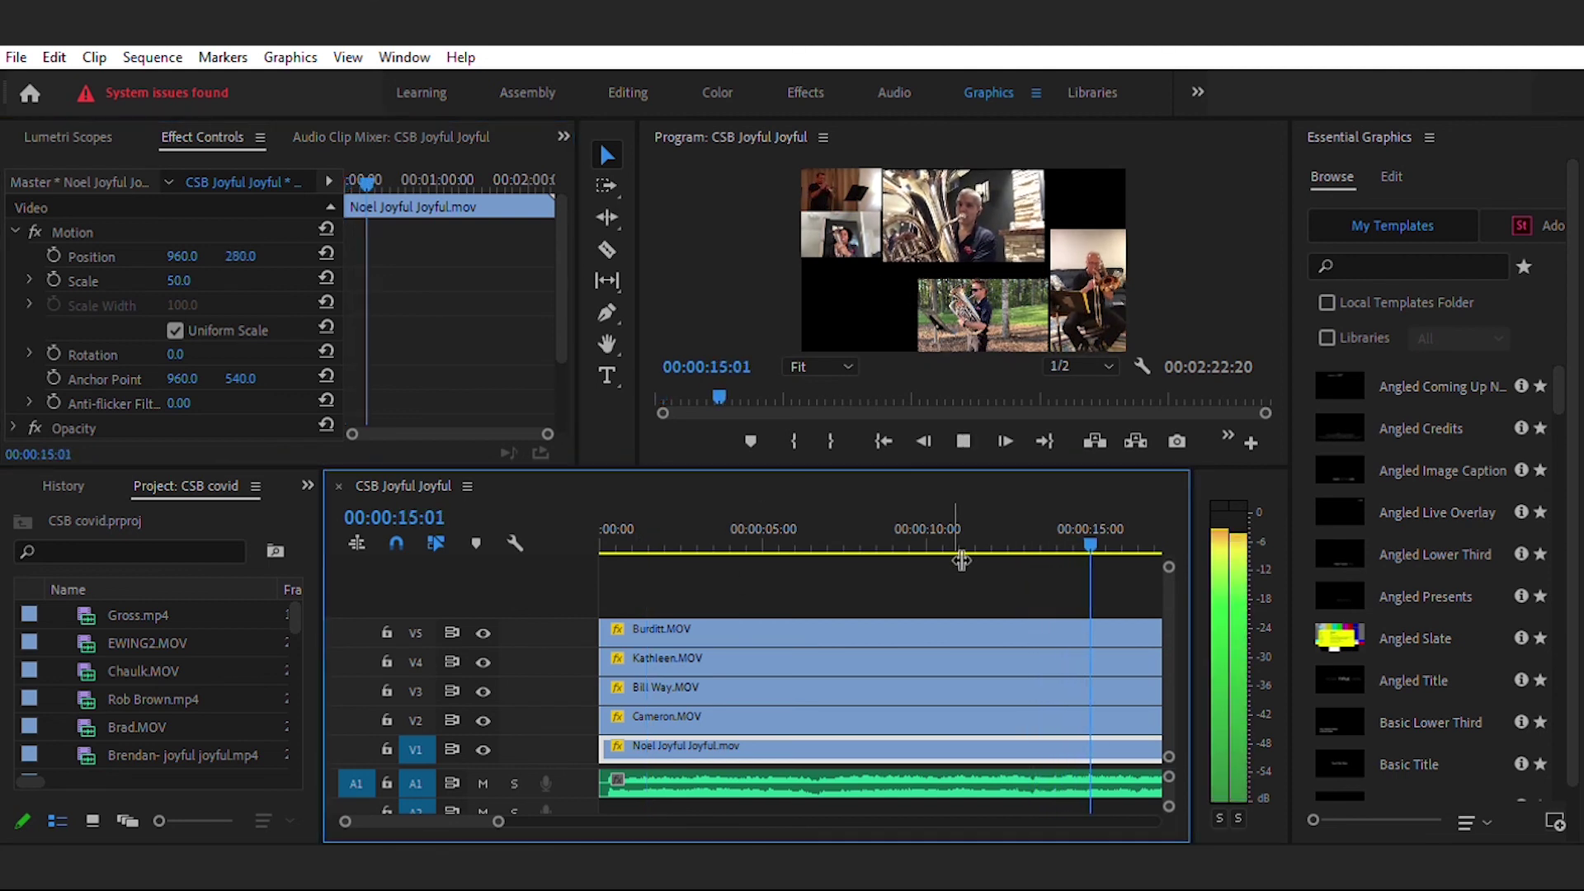